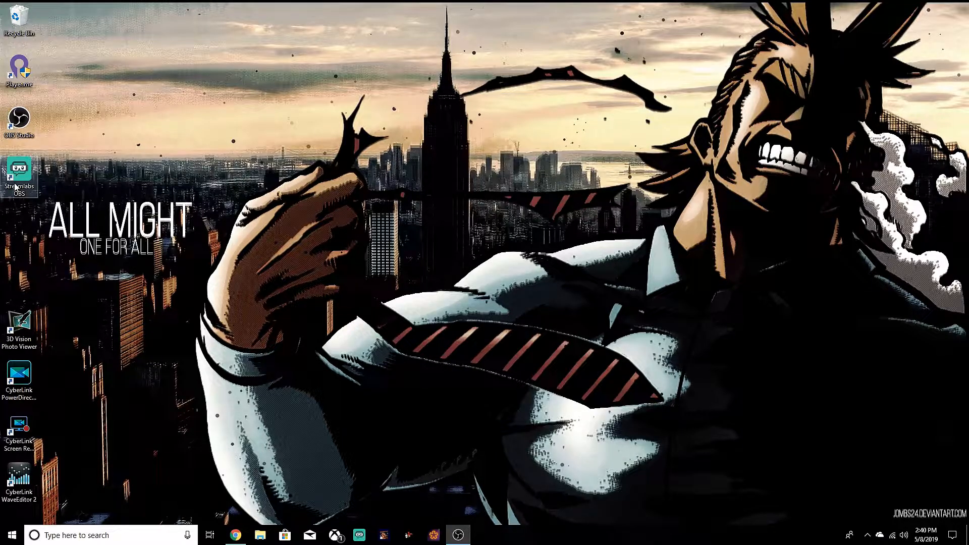
Open Streamlabs OBS and view the Starting Soon and Live Scene scenes of the Star Sailing collection, ending on Starting Soon
double_click(16, 187)
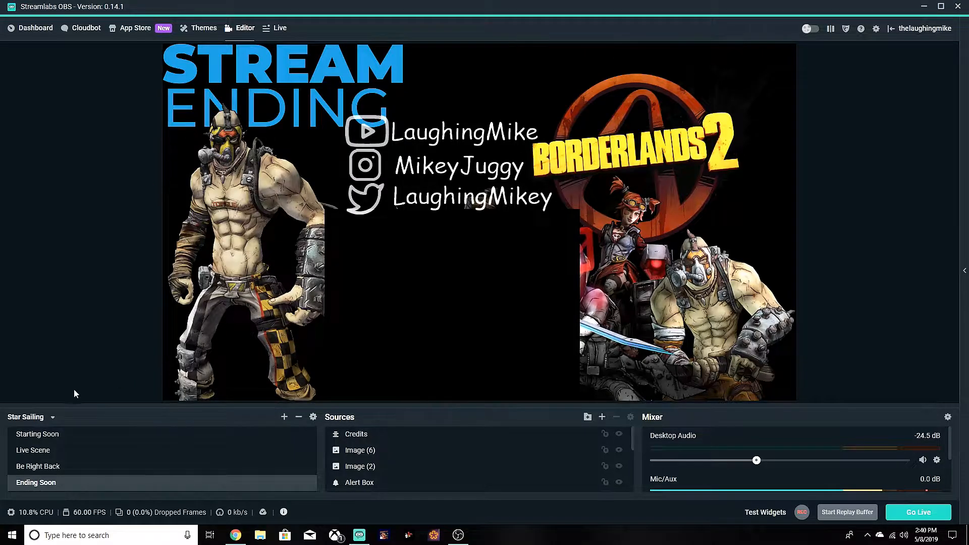
left_click(50, 433)
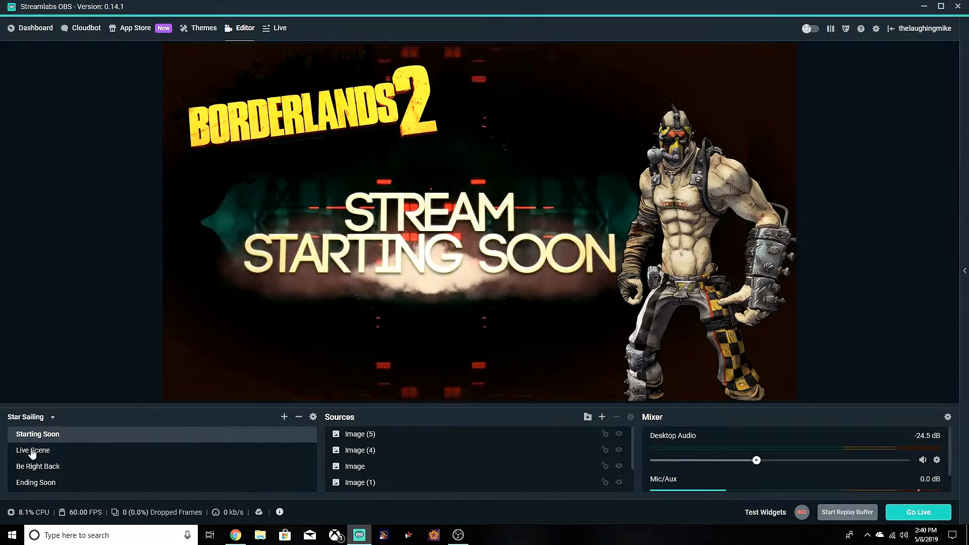
left_click(32, 451)
left_click(36, 434)
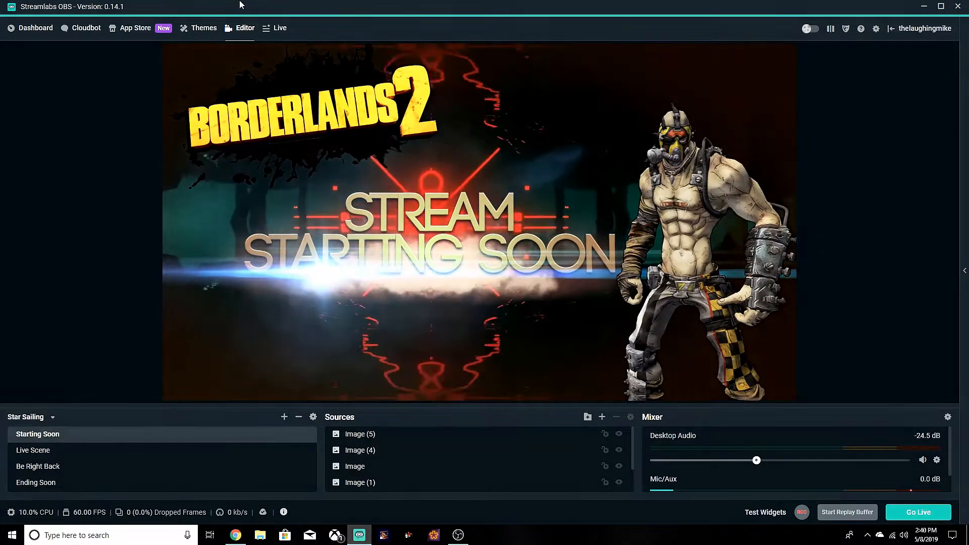
Browse the scene themes and install the Mad Shock by VBI overlay
left_click(204, 28)
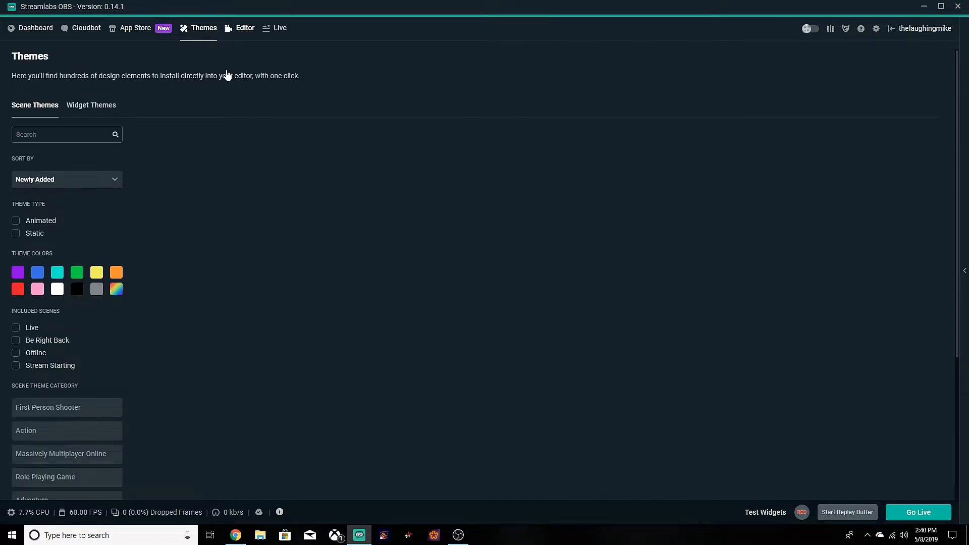
scroll(396, 207, "down", 12)
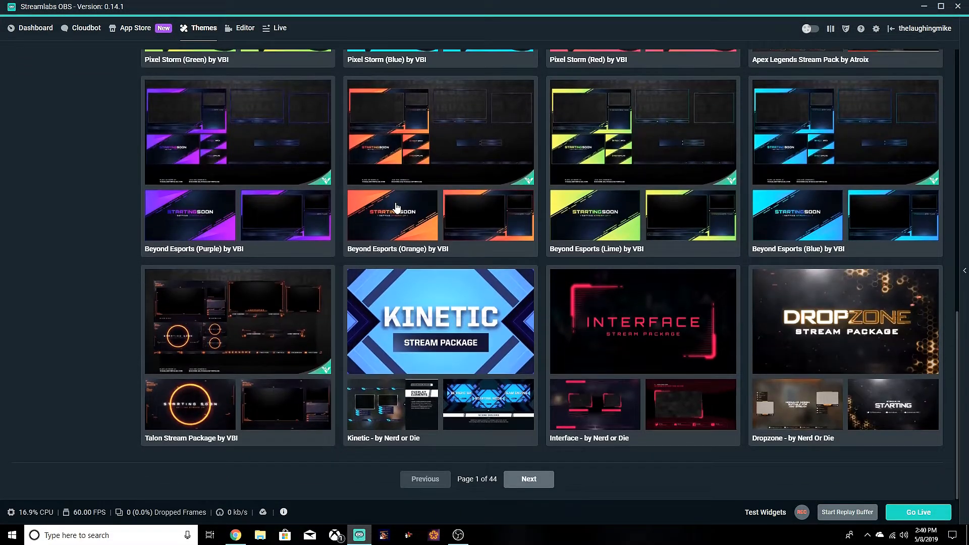
scroll(448, 254, "up", 12)
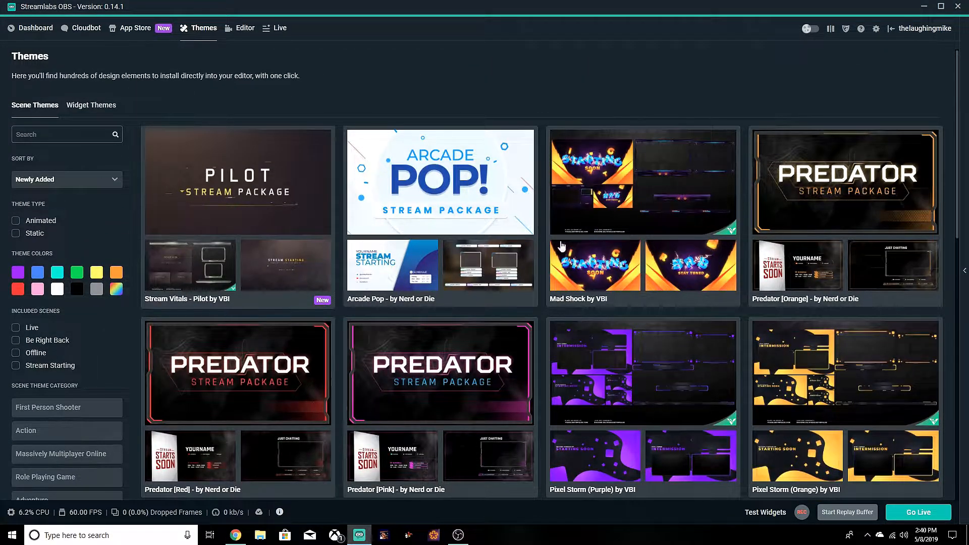
left_click(588, 251)
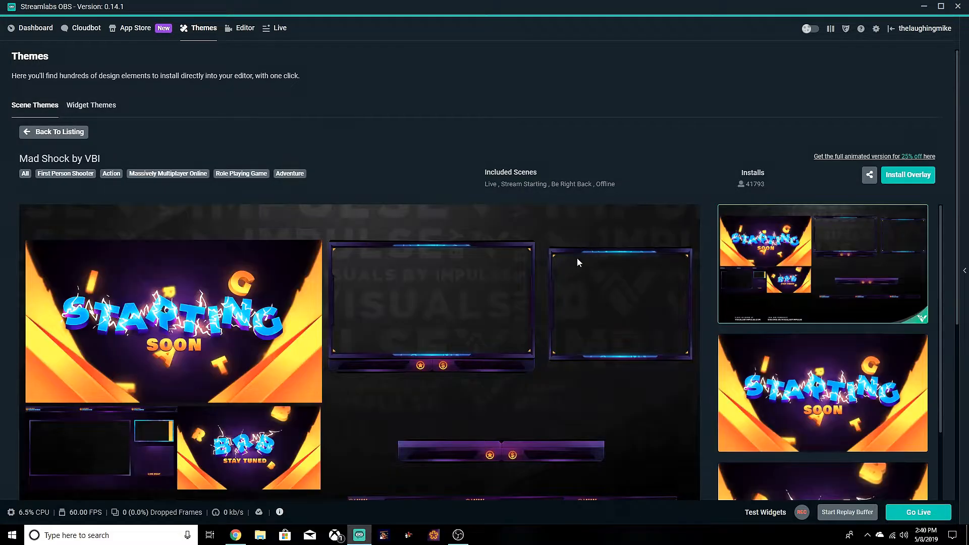
scroll(577, 260, "down", 3)
scroll(578, 275, "up", 1)
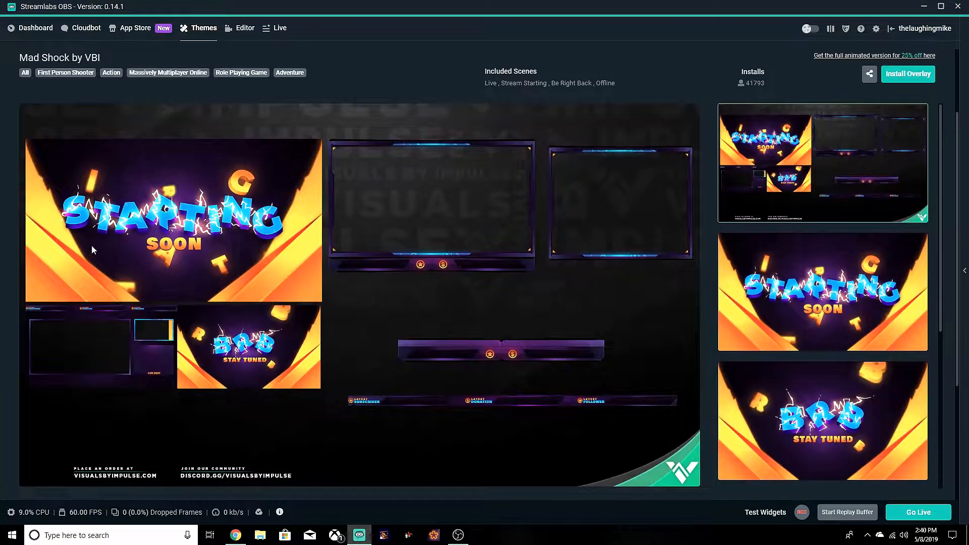
left_click(914, 79)
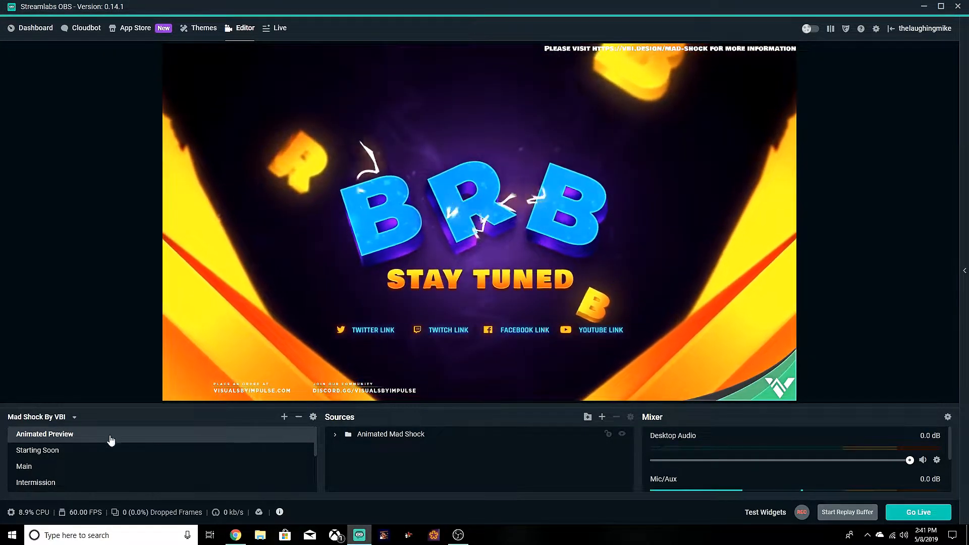
Review the Mad Shock scenes Starting Soon, Main, Intermission, Be right back and Offline
left_click(17, 453)
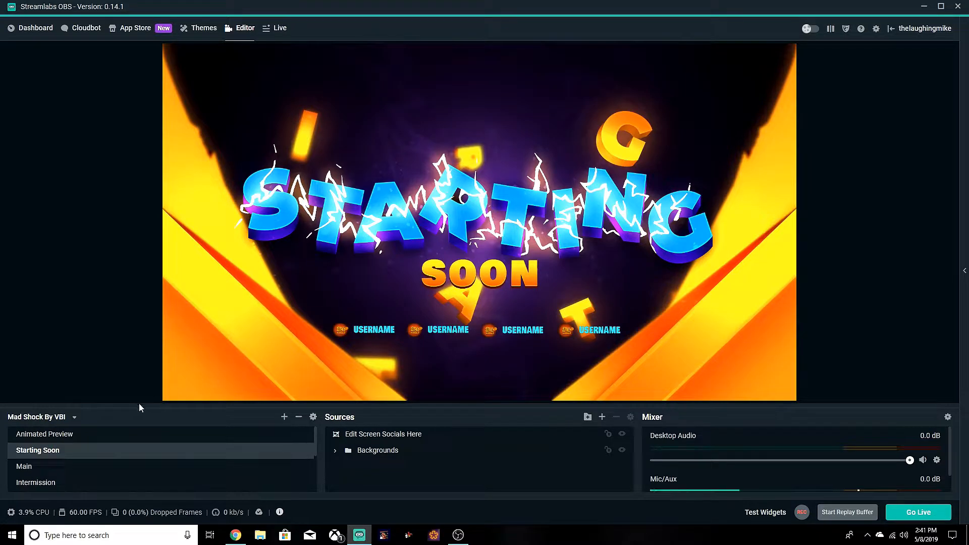
left_click(37, 468)
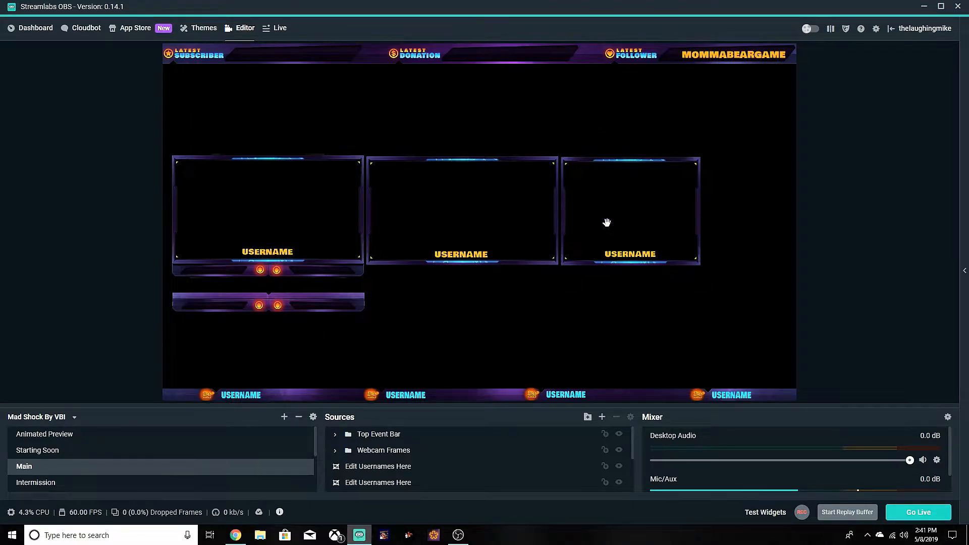
left_click(37, 483)
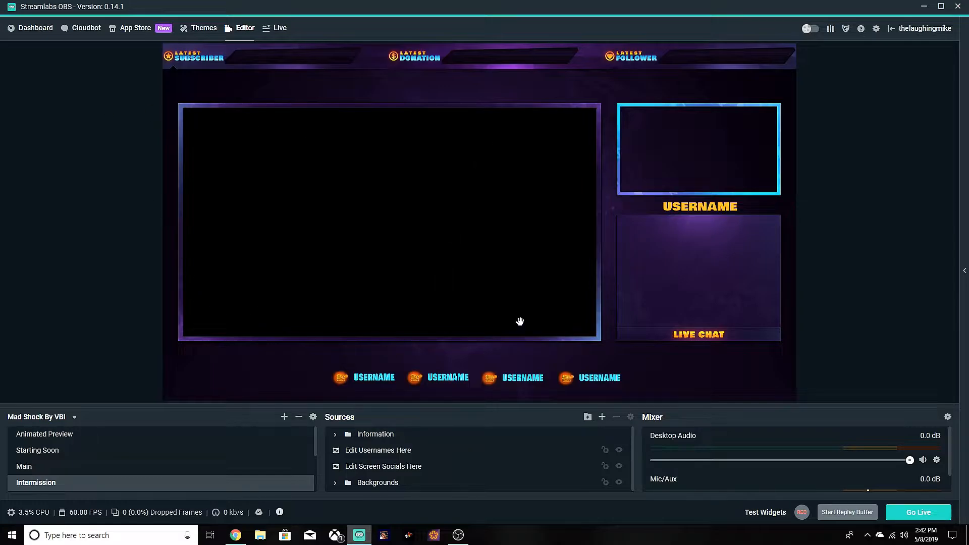
scroll(108, 485, "down", 3)
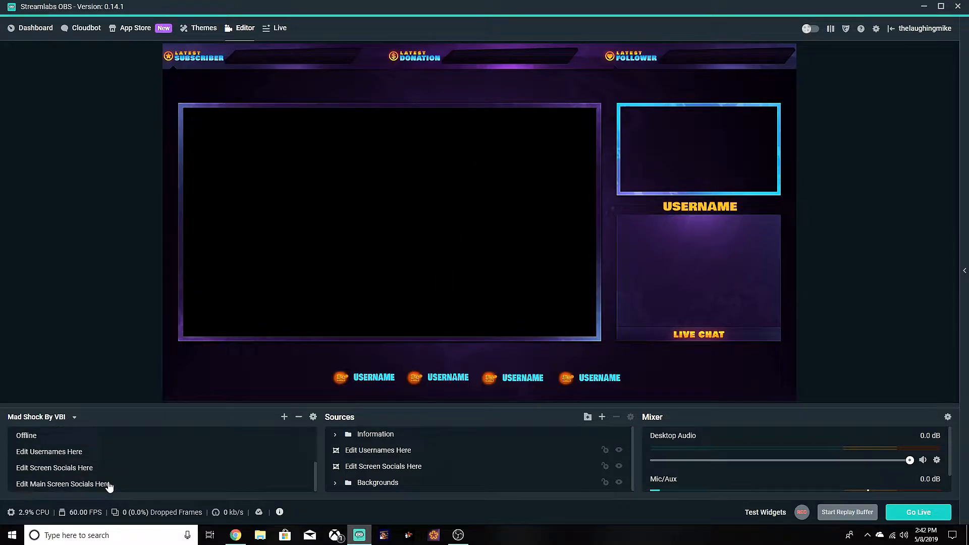
scroll(59, 463, "up", 2)
left_click(48, 470)
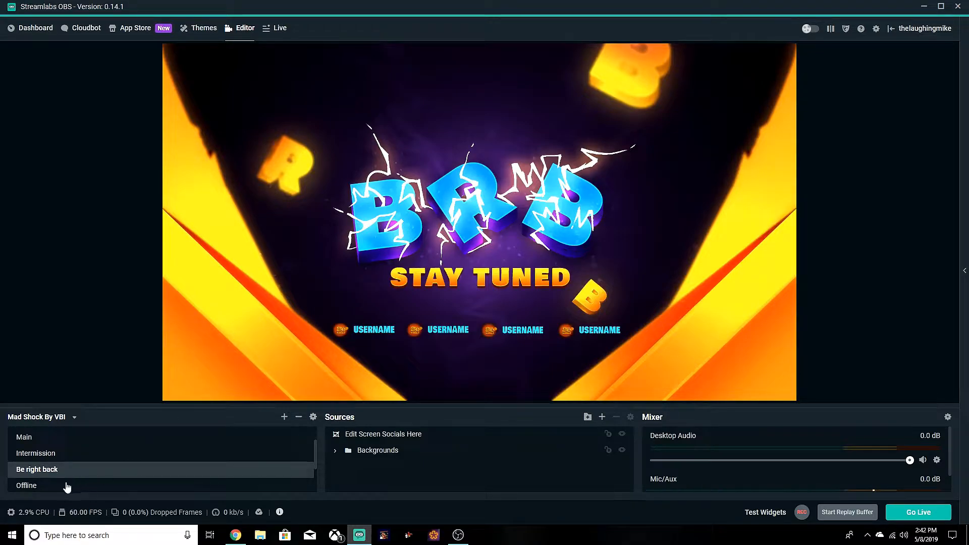
left_click(48, 486)
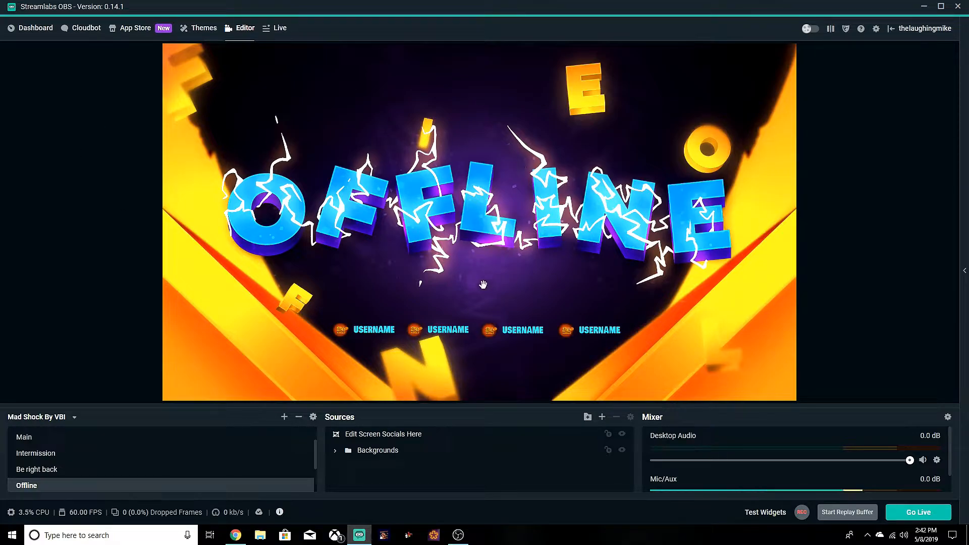
Review the Edit Usernames Here, Edit Screen Socials Here and Edit Main Screen Socials Here scenes
scroll(50, 474, "down", 1)
scroll(51, 474, "down", 1)
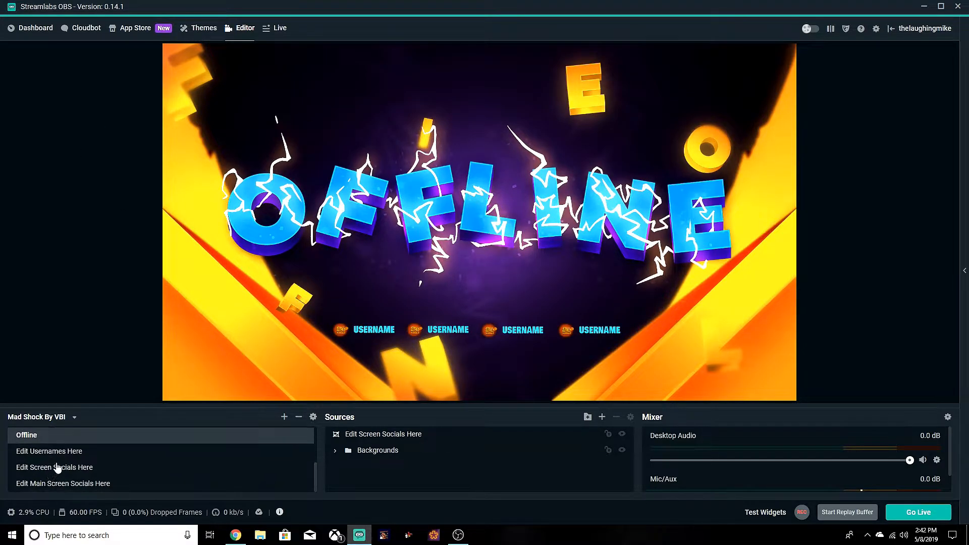
left_click(71, 456)
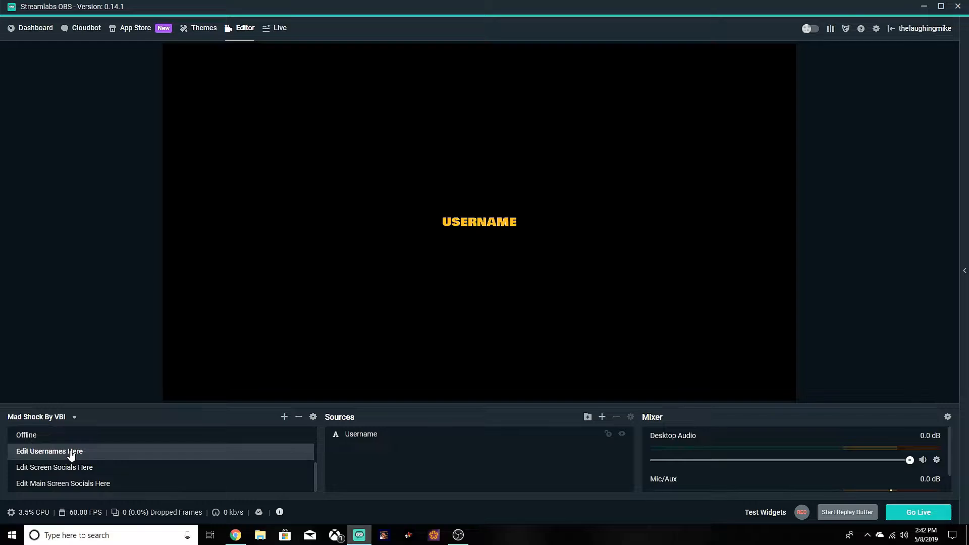
left_click(68, 467)
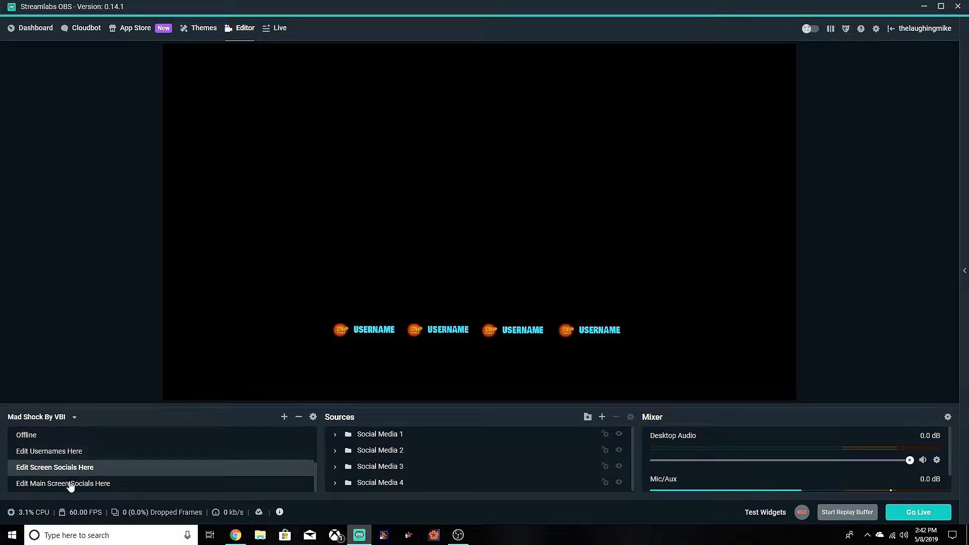
left_click(70, 485)
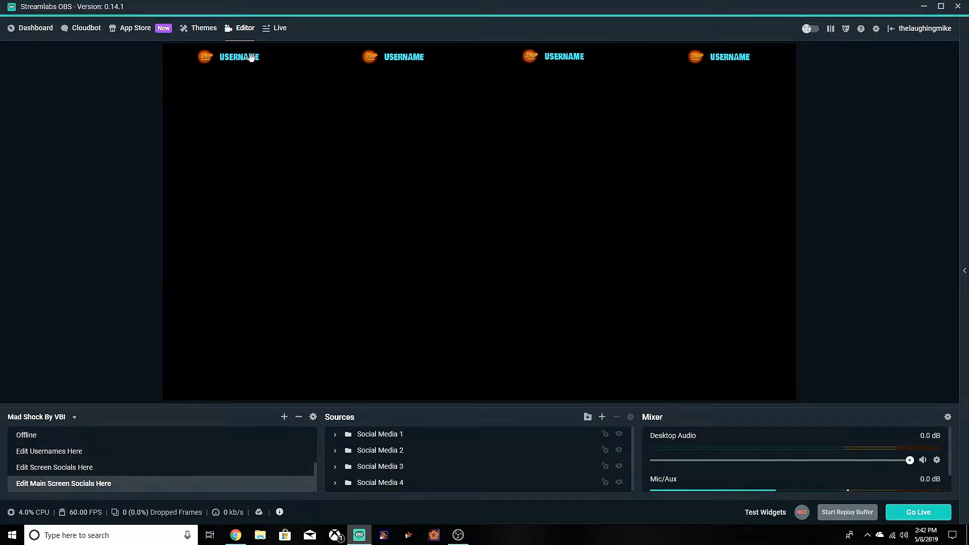
Examine the Starting Soon scene's sources, including the Backgrounds folder and the Edit Screen Socials Here source
scroll(54, 482, "up", 5)
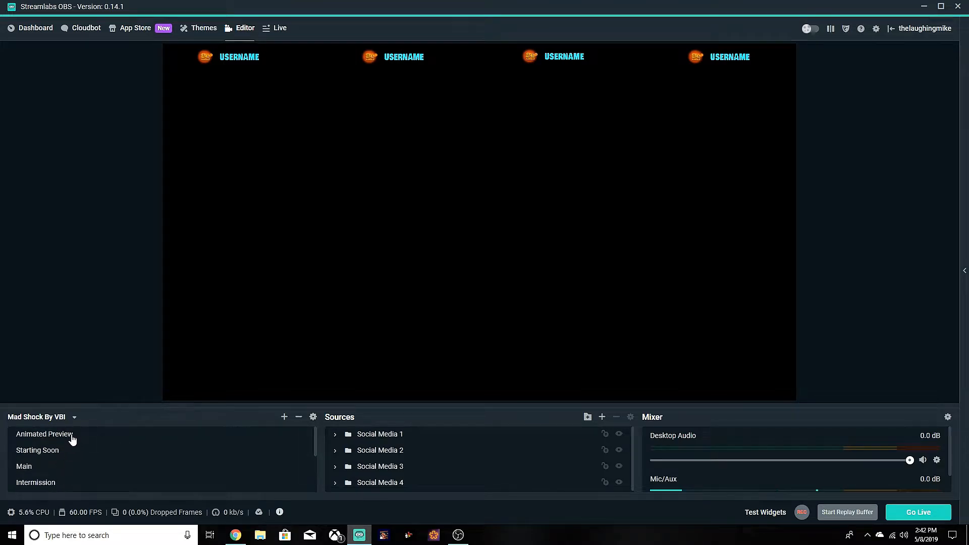
left_click(55, 452)
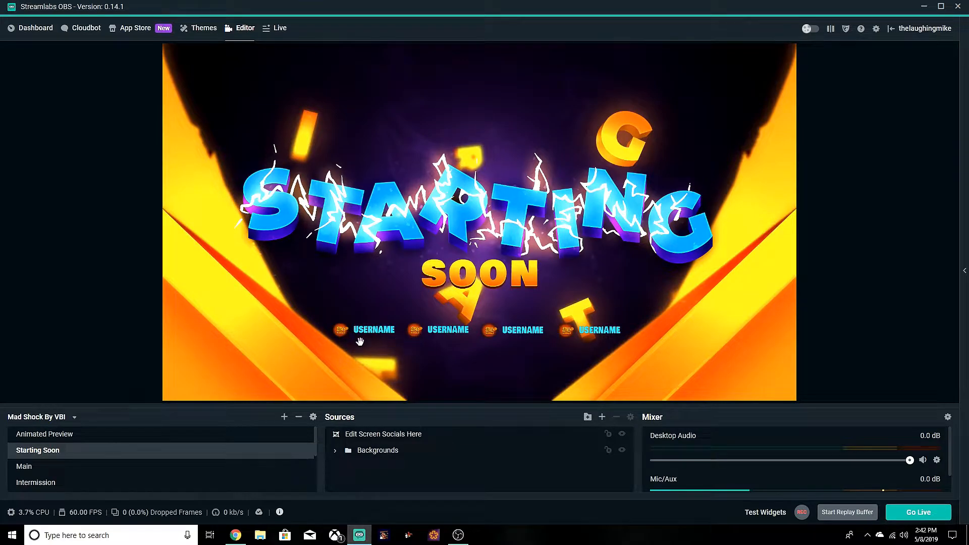
left_click(365, 451)
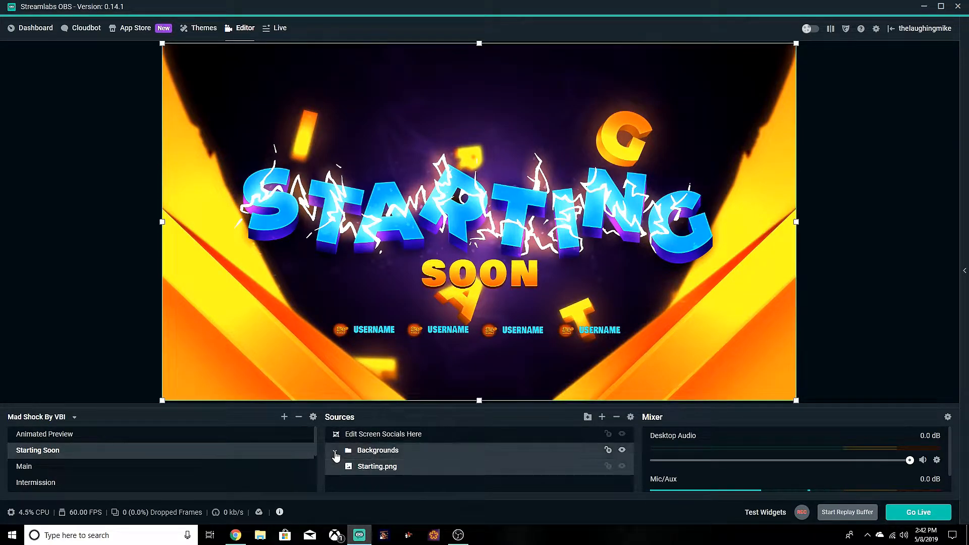
left_click(398, 437)
In the Edit Screen Socials Here scene, replace the text of Social Text 1 under Social Media 1 with the streamer's channel name
scroll(145, 460, "down", 3)
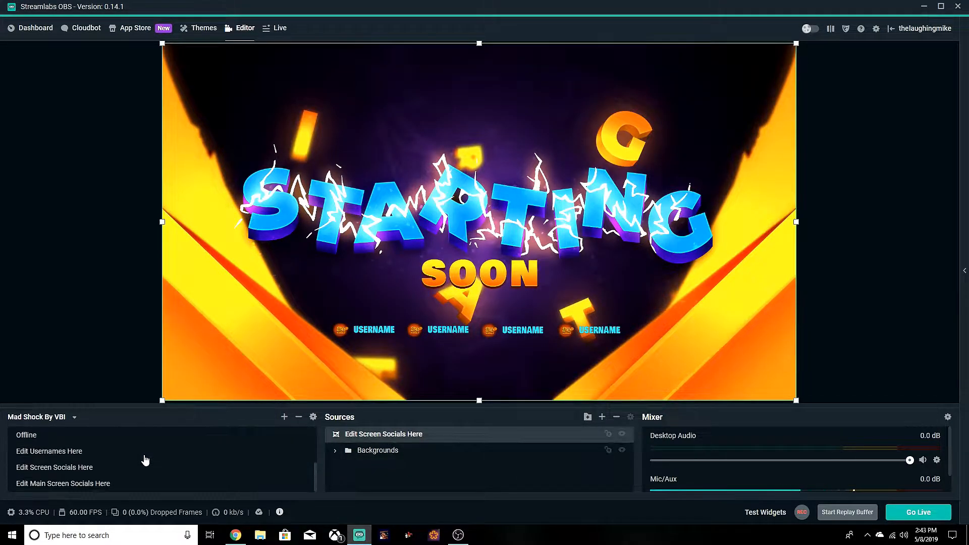
left_click(55, 483)
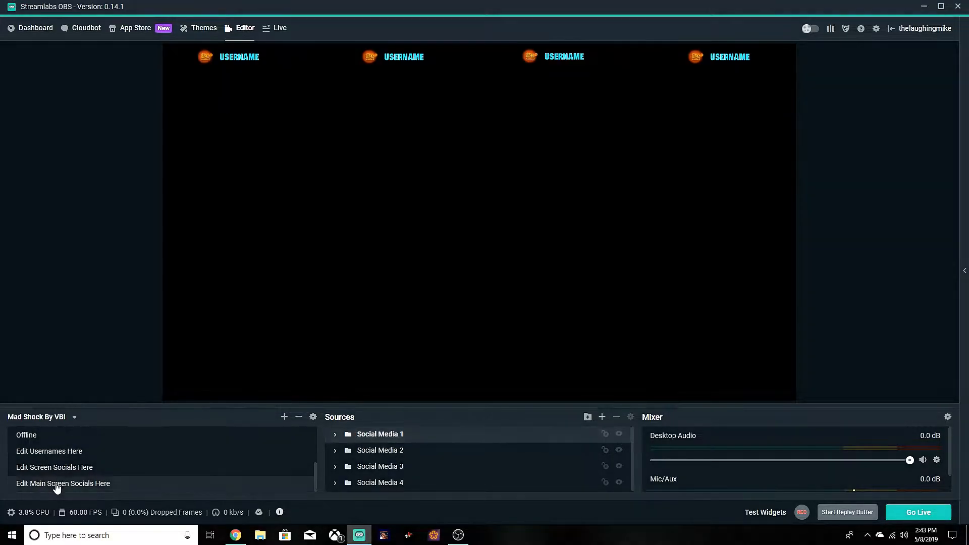
left_click(54, 471)
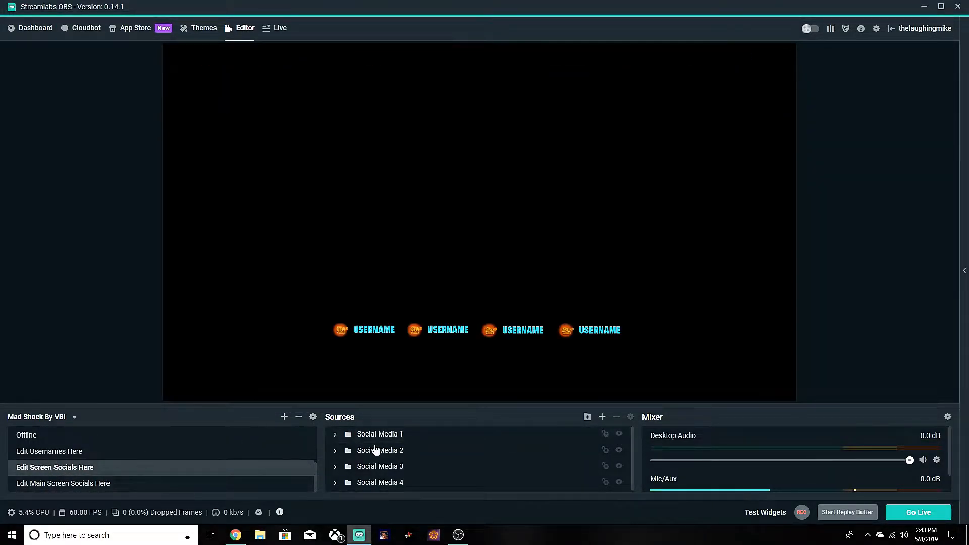
left_click(347, 432)
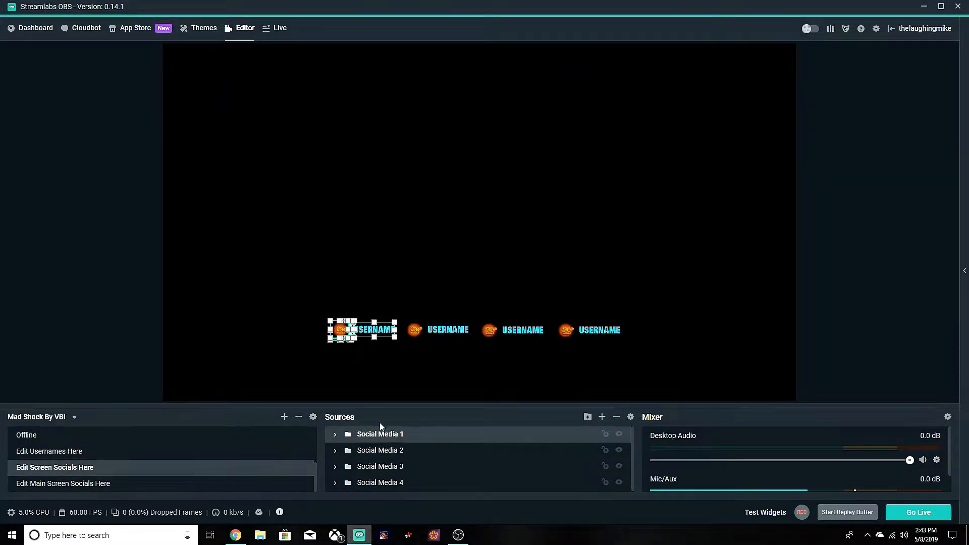
left_click(335, 435)
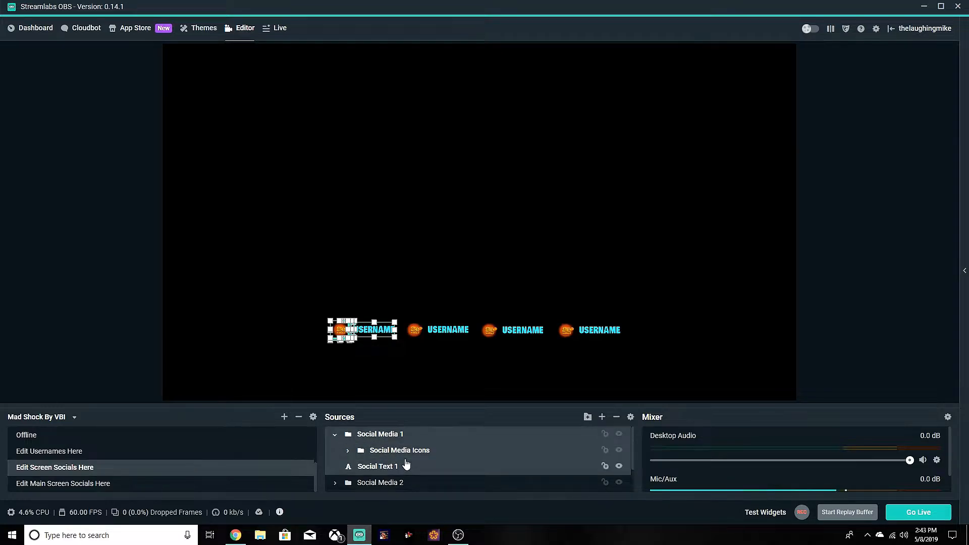
left_click(373, 466)
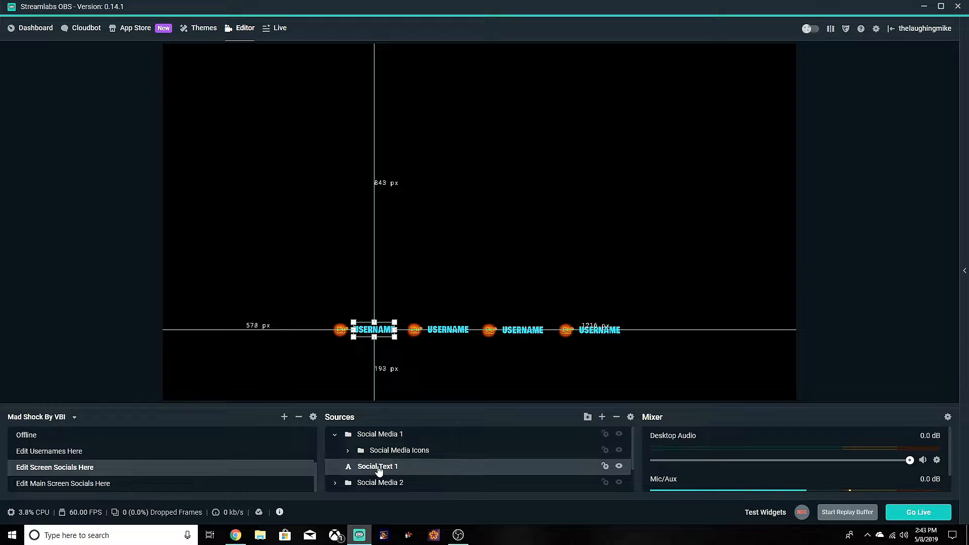
double_click(374, 466)
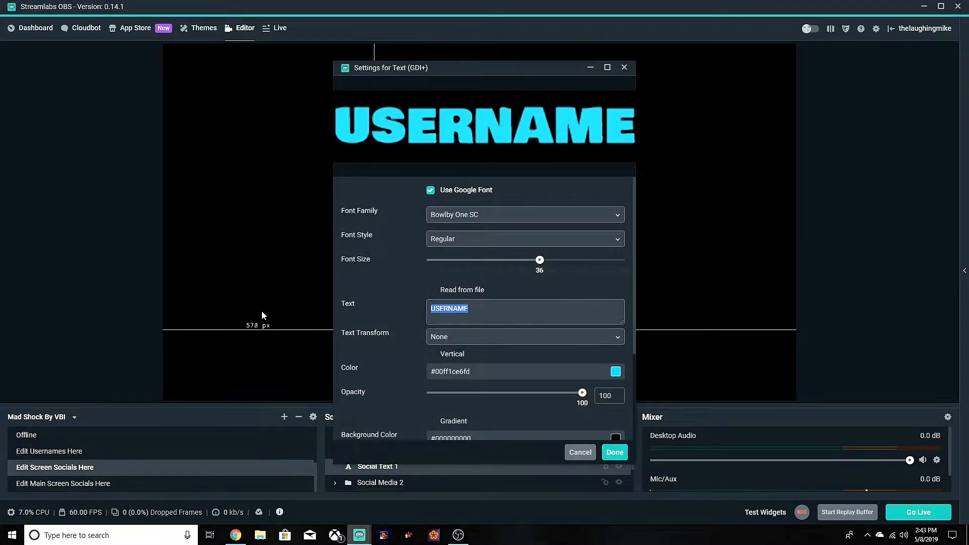
left_click_drag(515, 313, 262, 311)
type("Laugh")
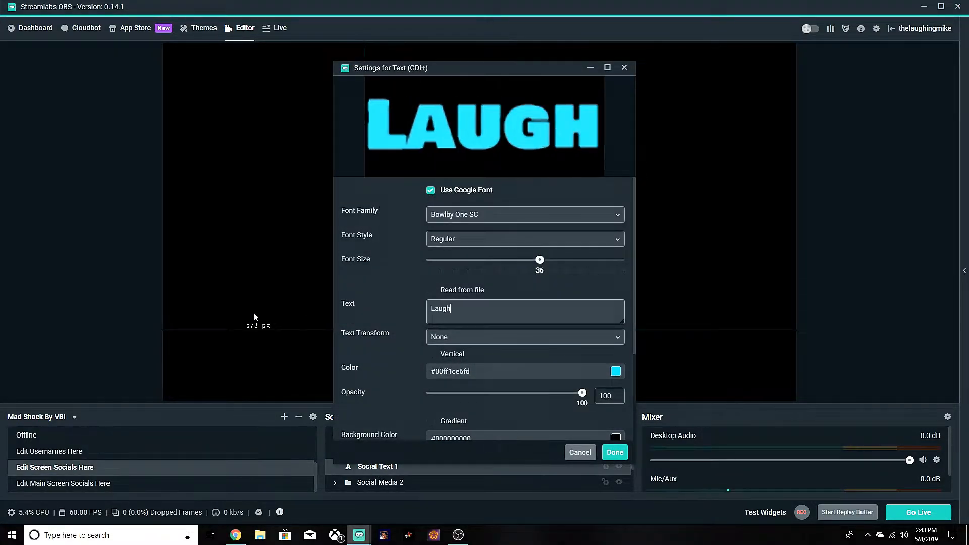
type("ingMike")
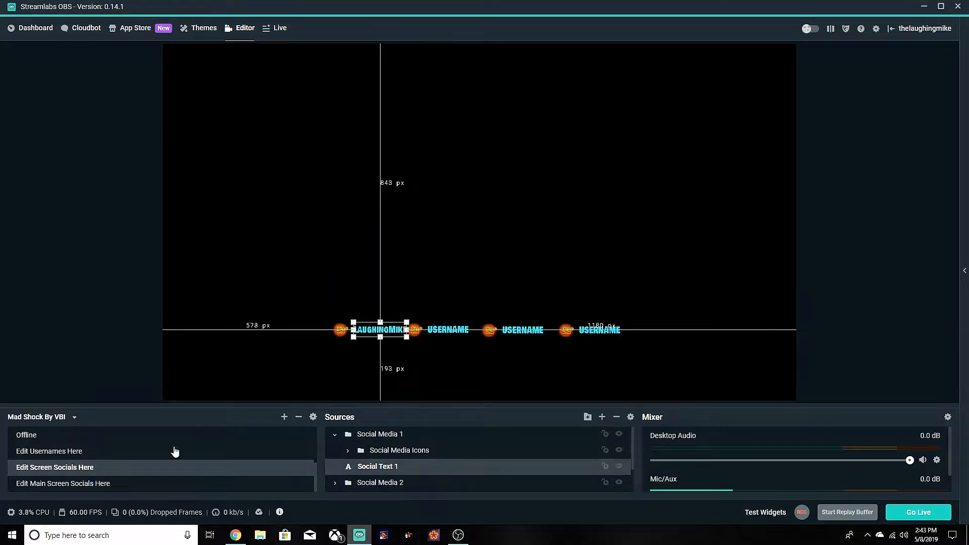
Check the edited social text in the Starting Soon scene and return to the Edit Screen Socials Here scene
scroll(95, 459, "up", 5)
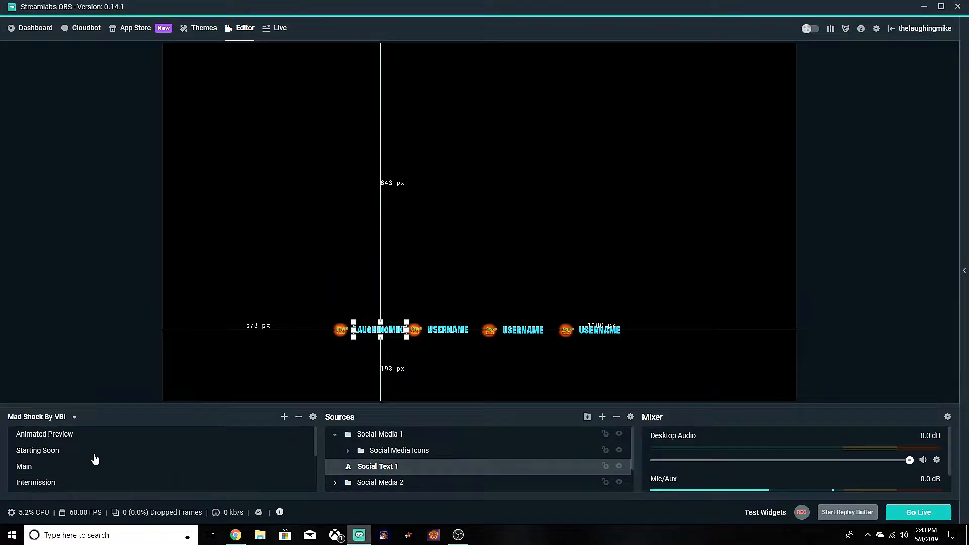
left_click(57, 451)
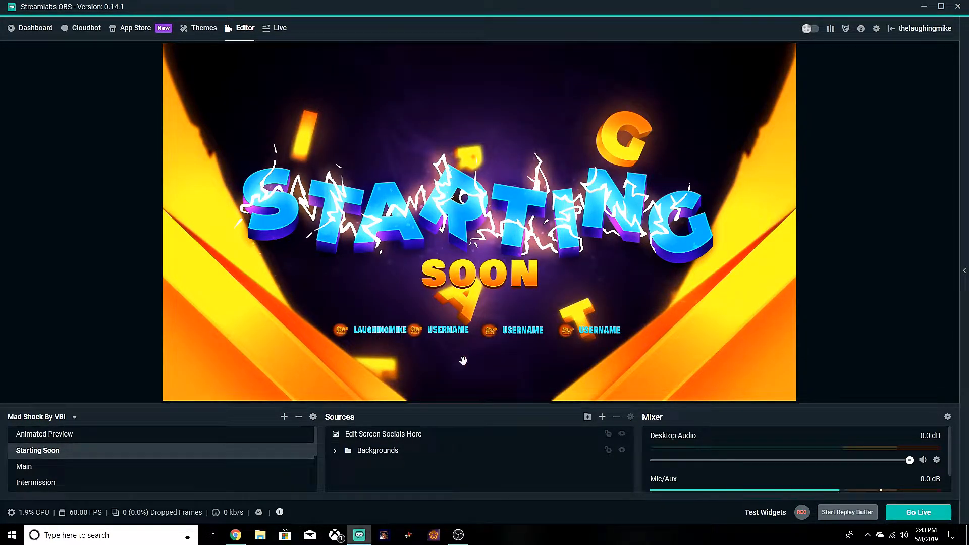
scroll(80, 477, "down", 5)
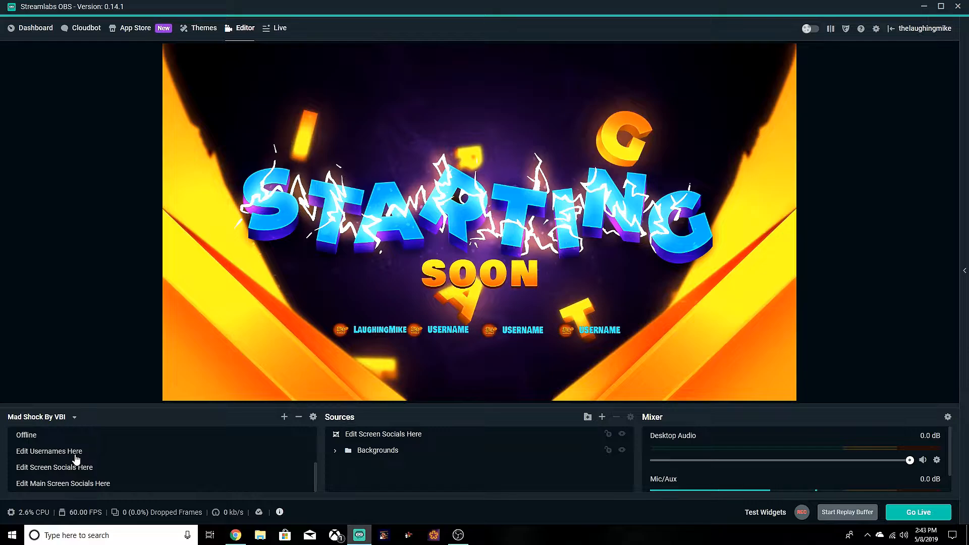
left_click(76, 455)
left_click(75, 467)
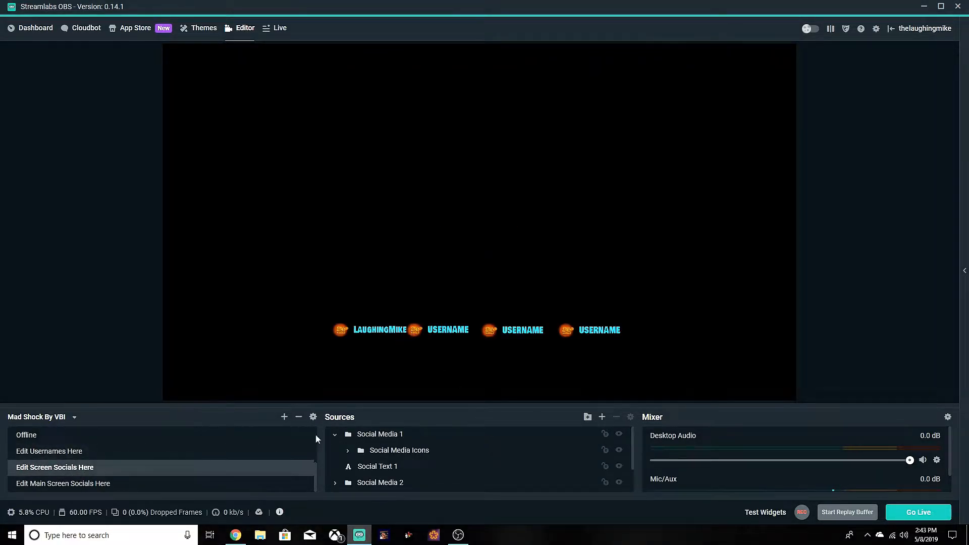
In the Edit Usernames Here scene, replace the text of the Username source with the streamer's channel name
left_click(59, 452)
left_click(371, 436)
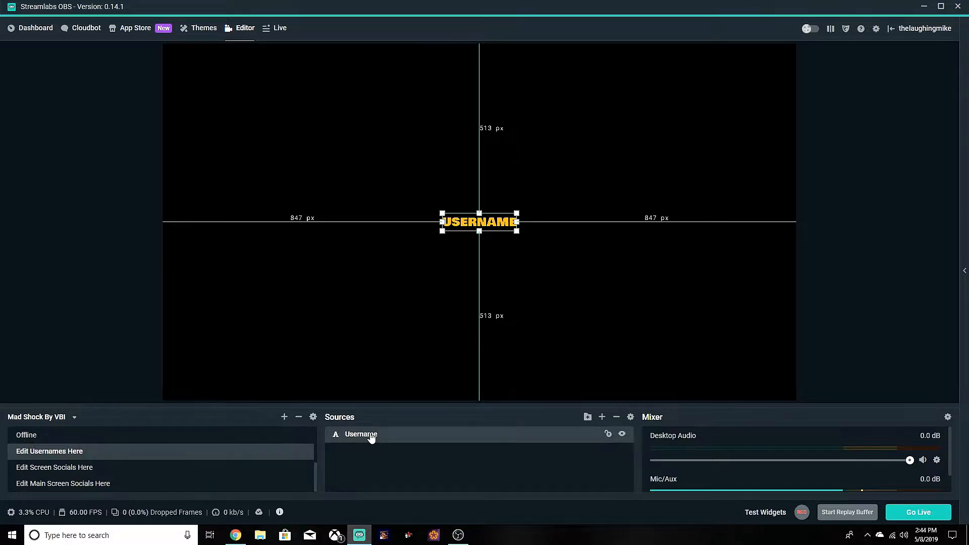
double_click(370, 436)
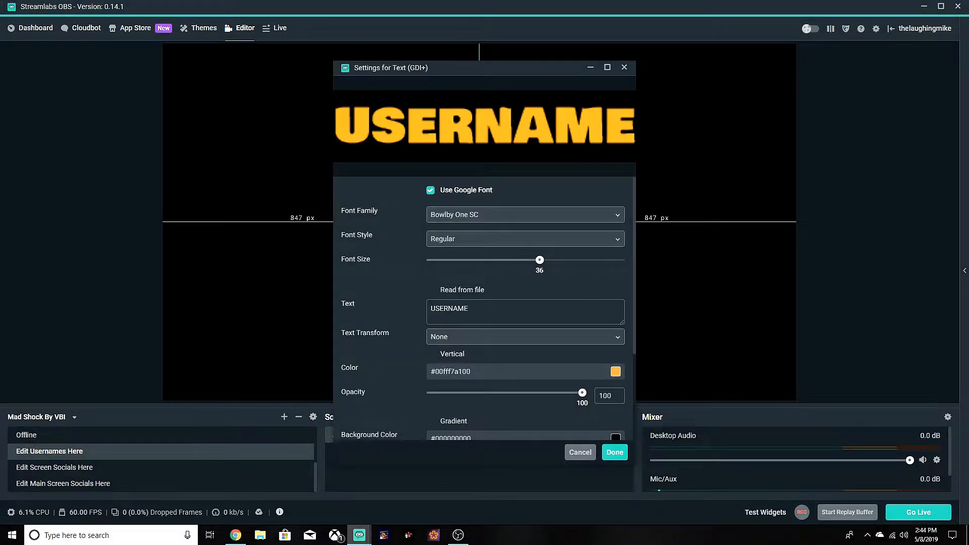
left_click_drag(474, 309, 349, 318)
type("T")
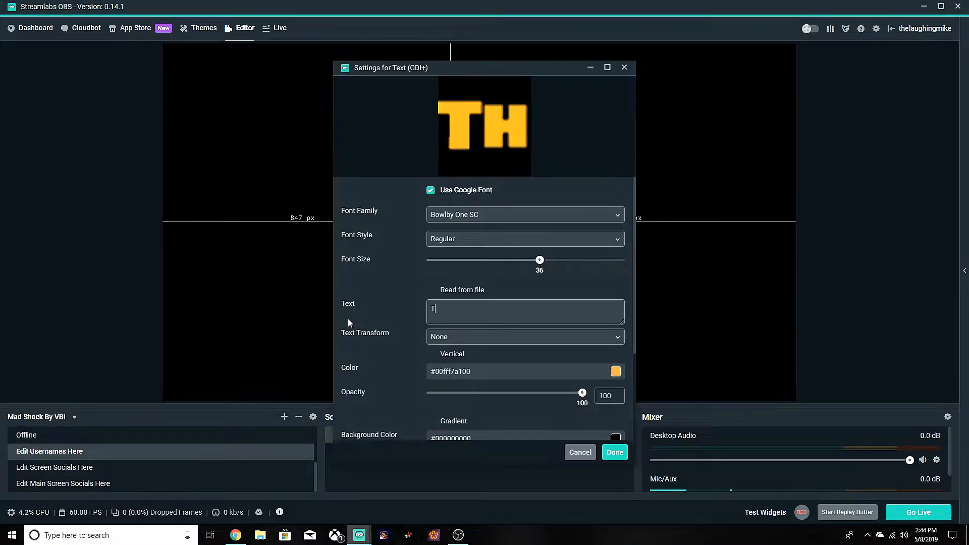
type("heLaughi")
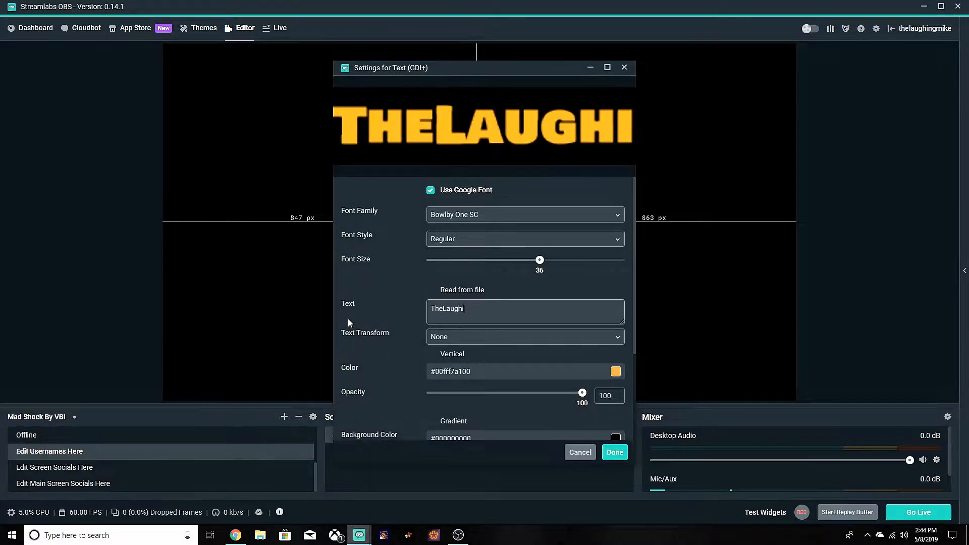
type("ngMike")
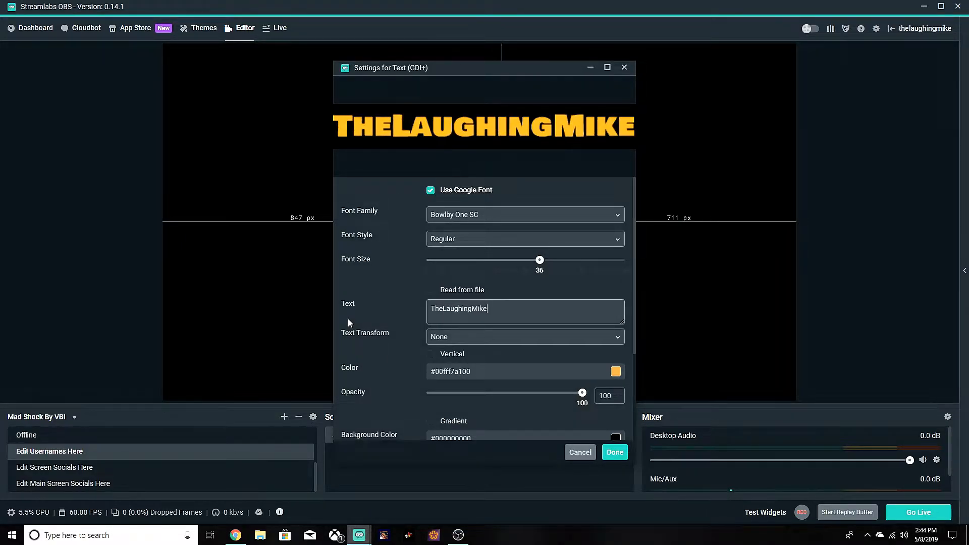
left_click(623, 453)
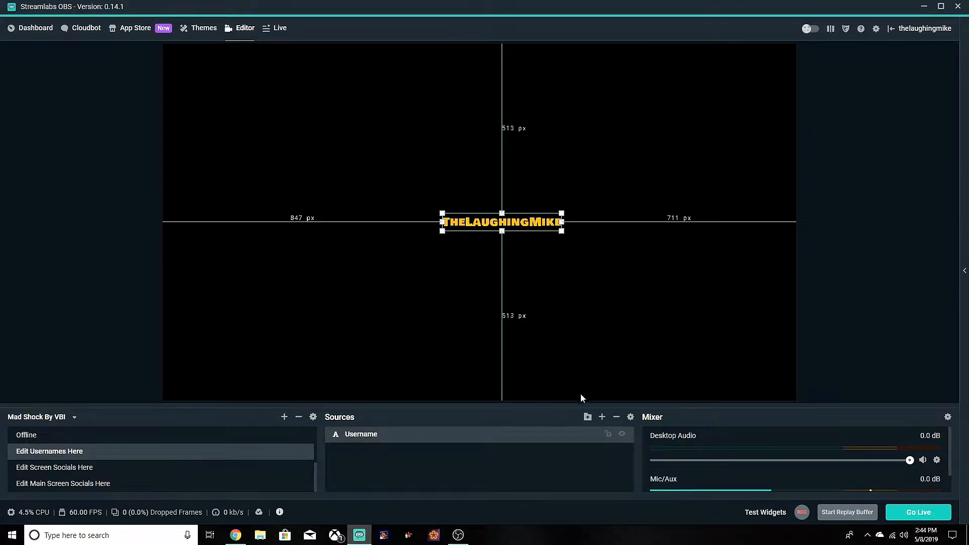
Check the edited username and social text in the Main and Starting Soon scenes
left_click(59, 469)
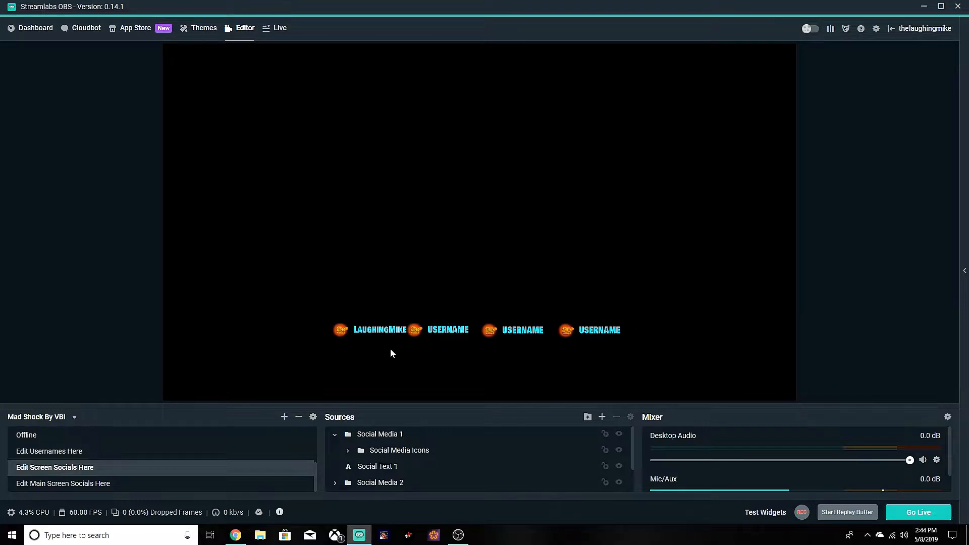
scroll(51, 450, "up", 2)
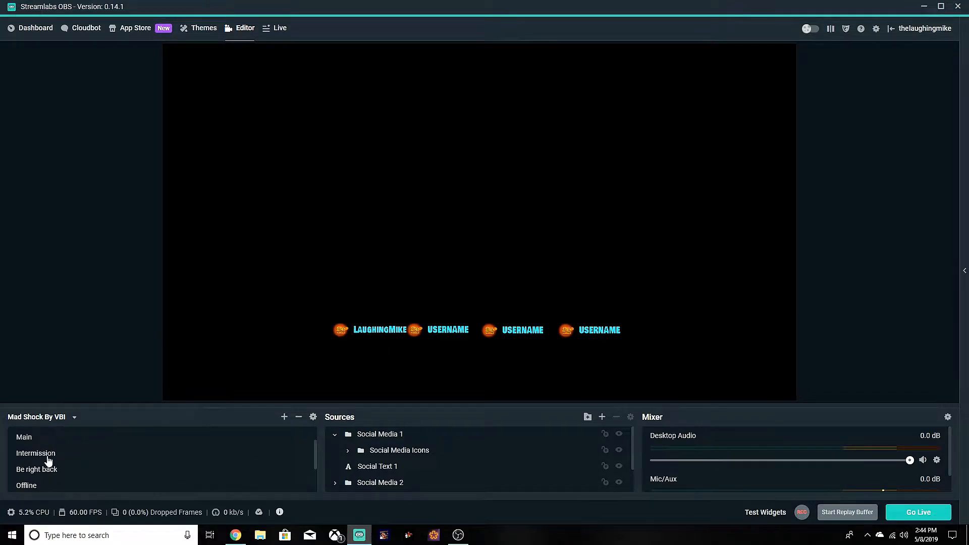
scroll(48, 460, "up", 1)
left_click(36, 465)
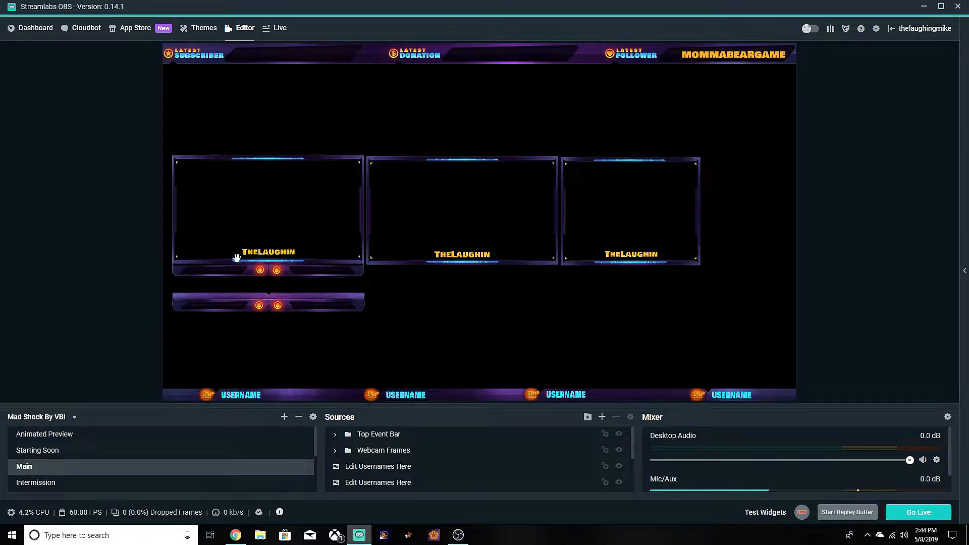
left_click(249, 446)
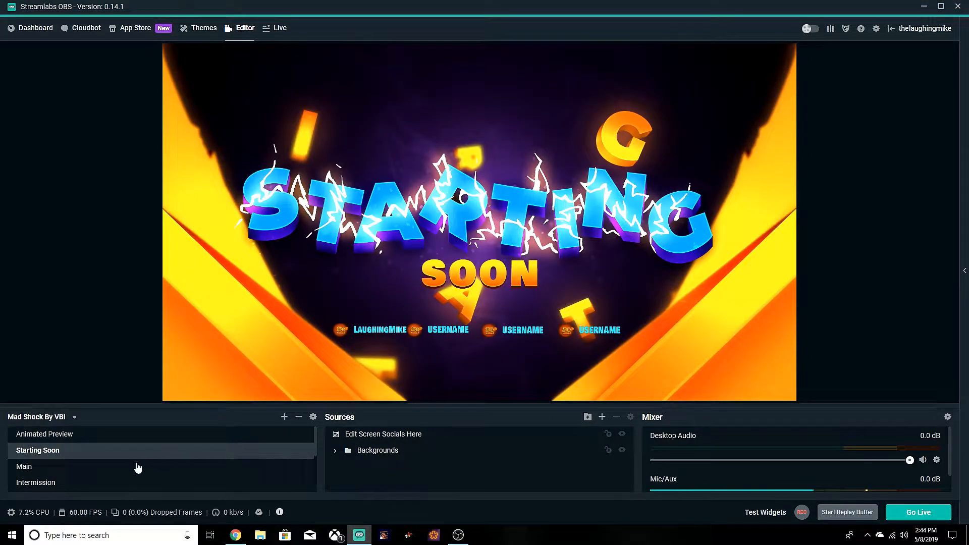
scroll(117, 468, "down", 3)
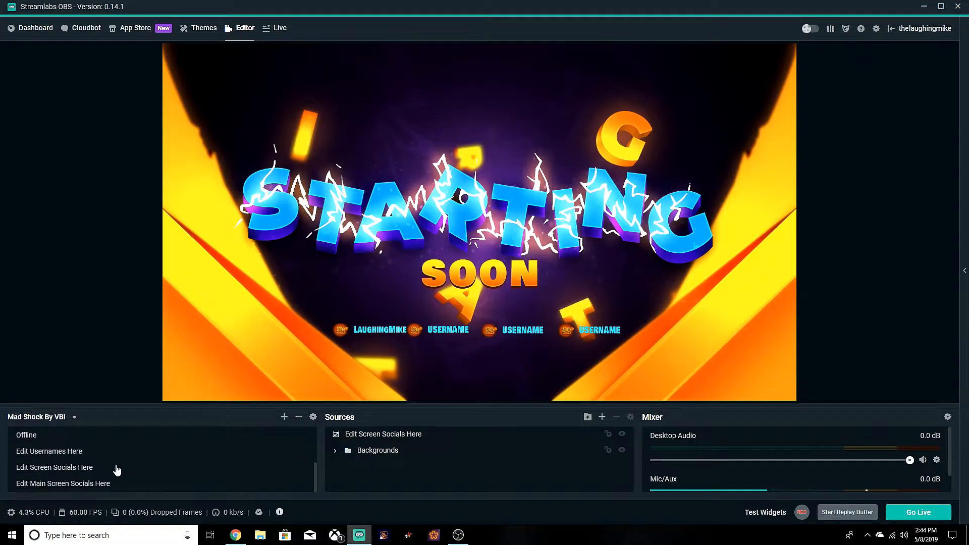
left_click(60, 457)
In the Edit Screen Socials Here scene, expand the Social Media Icons folder of Social Media 1 and look through its icons
left_click(43, 474)
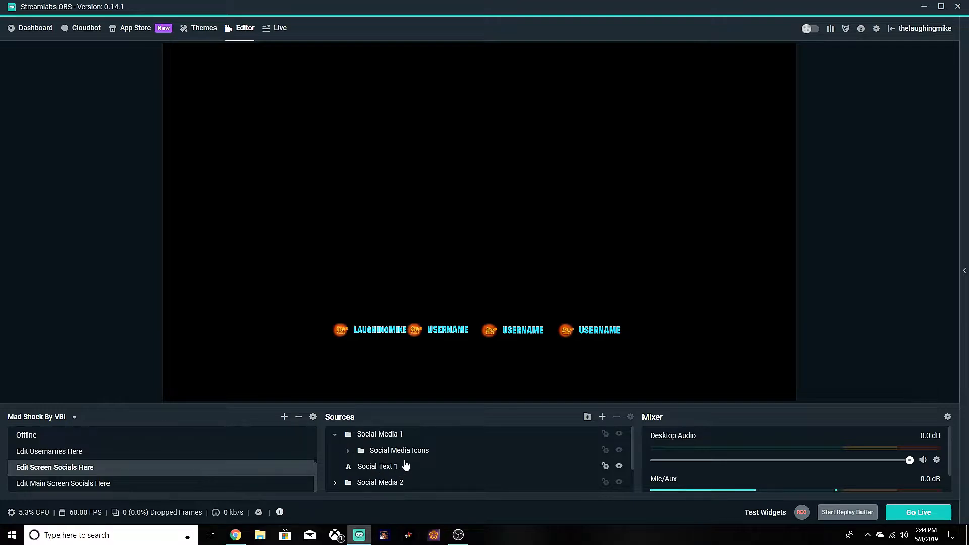
left_click(348, 455)
left_click(348, 452)
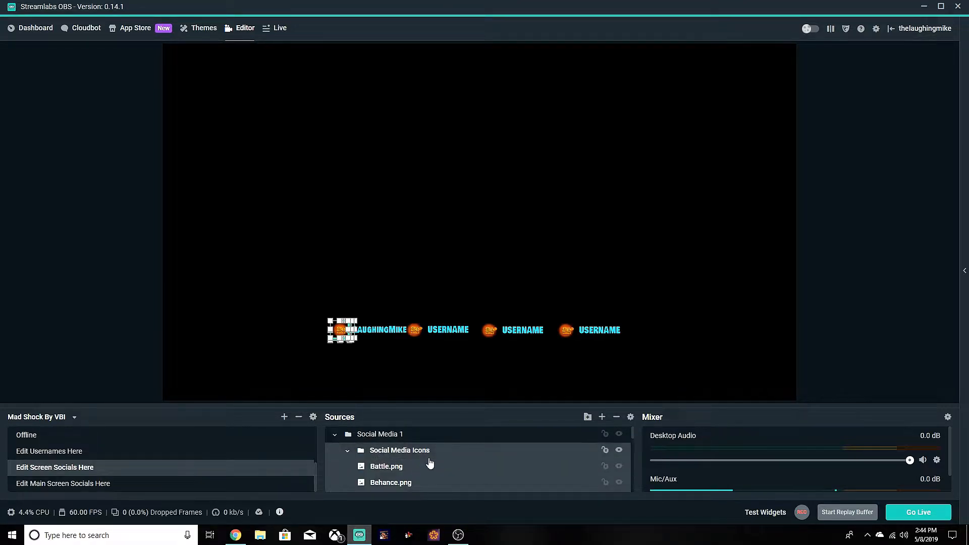
scroll(429, 460, "down", 1)
scroll(403, 448, "up", 1)
scroll(402, 442, "up", 1)
left_click(425, 195)
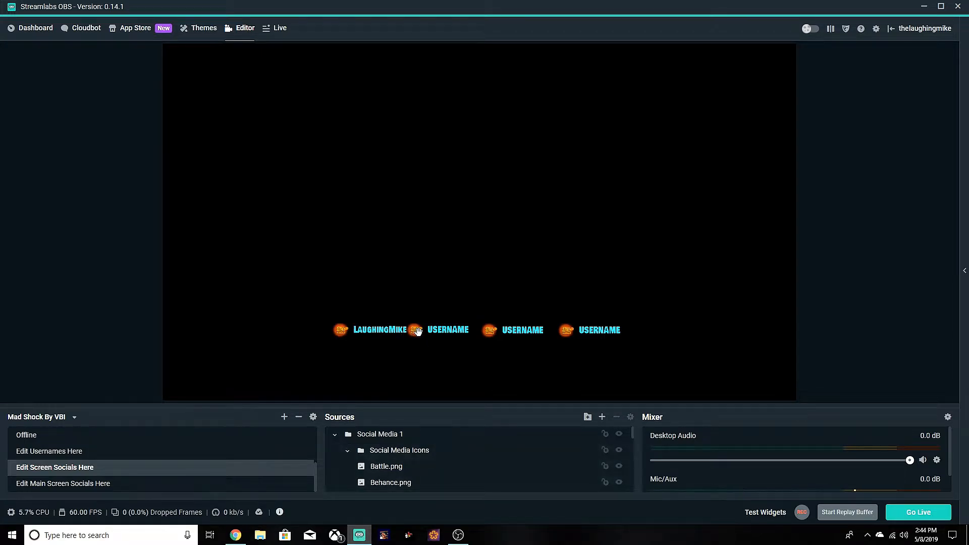
scroll(383, 429, "down", 1)
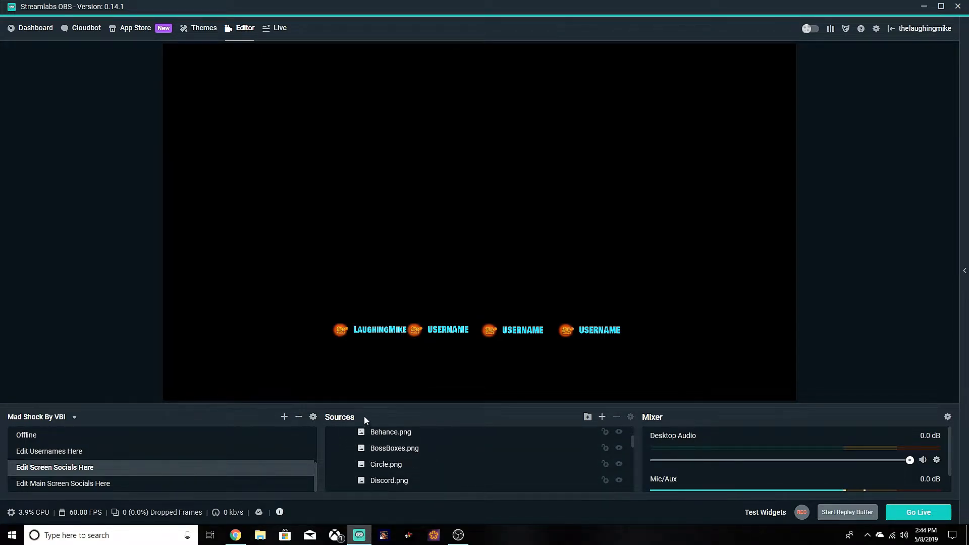
scroll(378, 465, "down", 5)
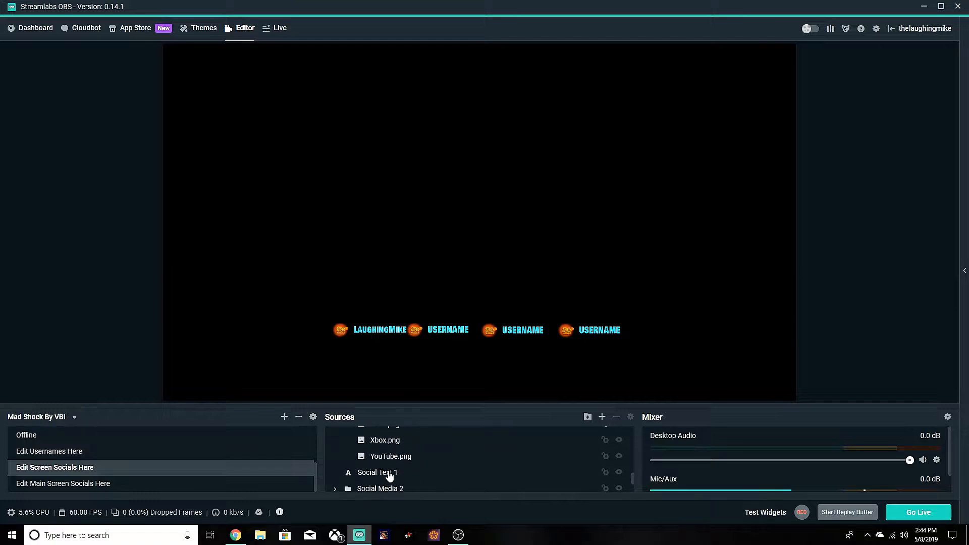
Delete all icons in Social Media 1's Social Media Icons folder except Instagram.png and YouTube.png
left_click(396, 442)
scroll(419, 456, "up", 1)
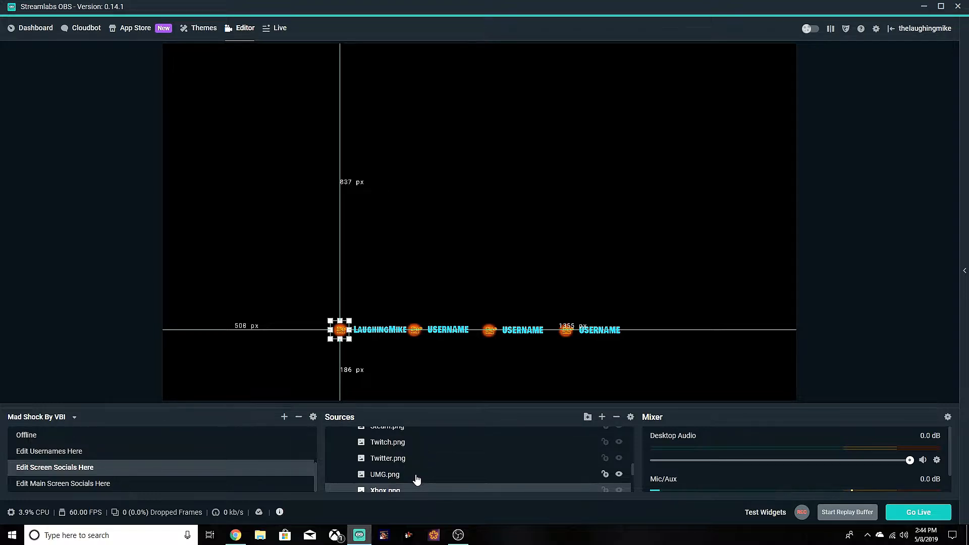
left_click(386, 477)
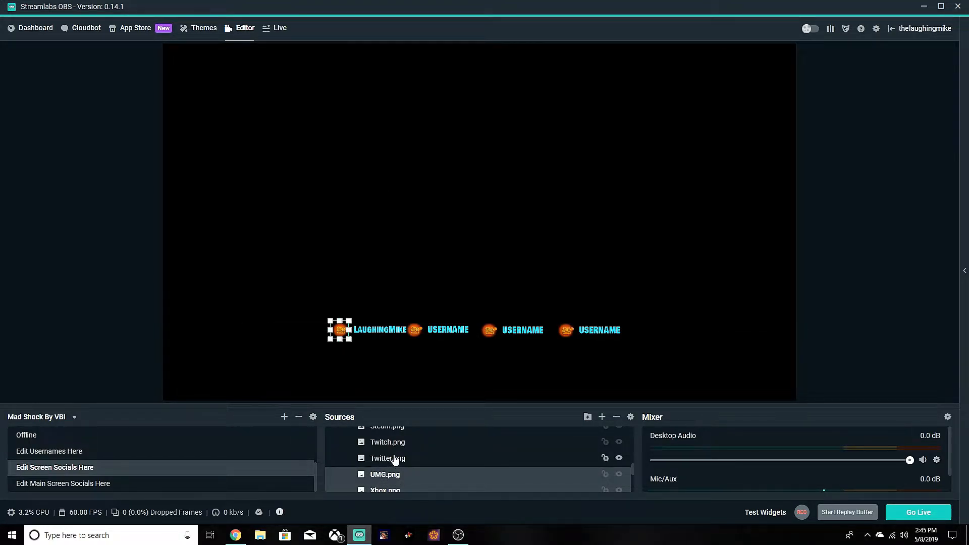
left_click(395, 459, "ctrl")
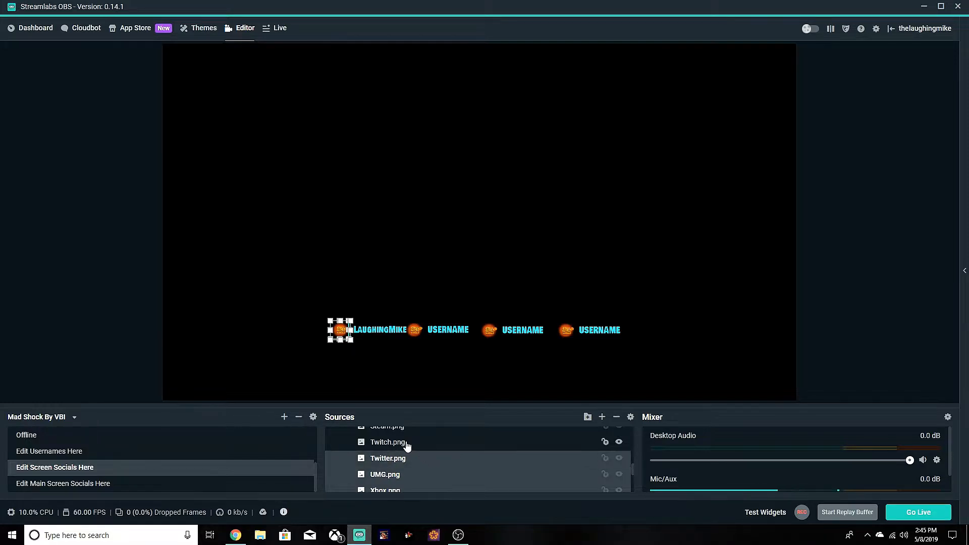
left_click(404, 445, "ctrl")
scroll(402, 447, "up", 3)
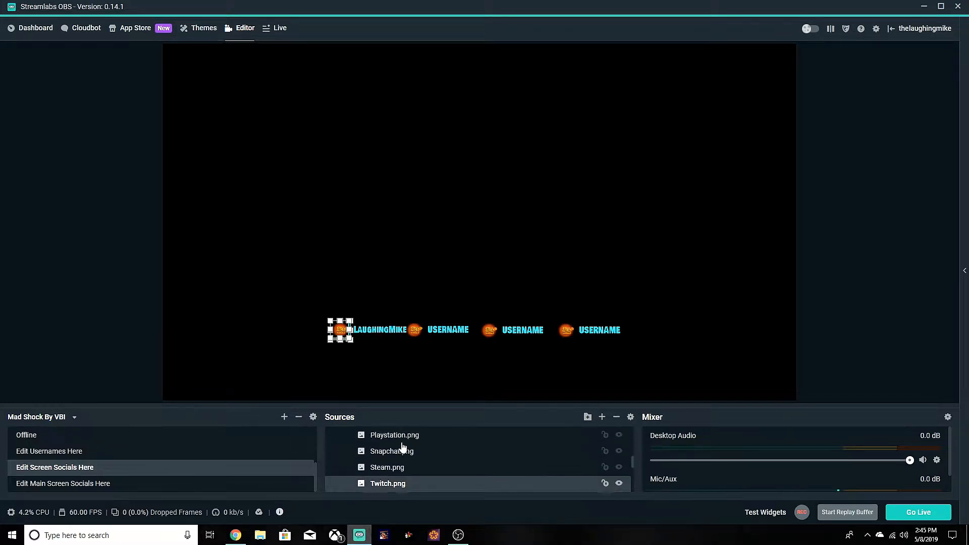
left_click(400, 480, "ctrl")
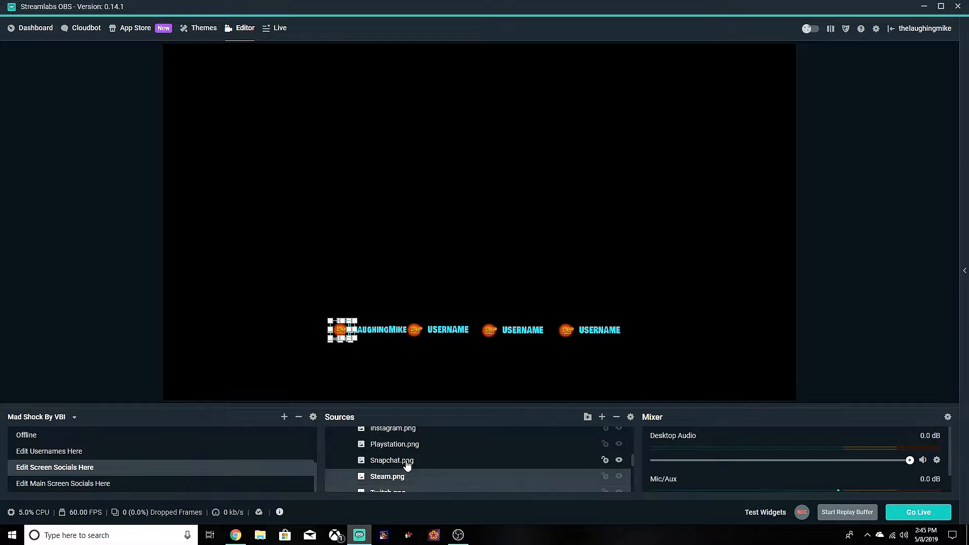
left_click(403, 462, "ctrl")
left_click(411, 446, "ctrl")
scroll(411, 448, "up", 3)
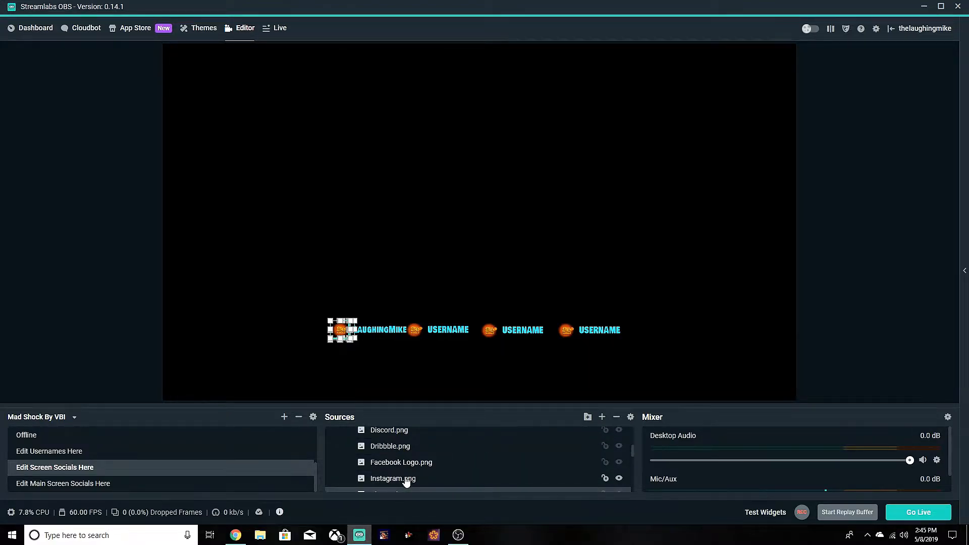
left_click(406, 461, "ctrl")
left_click(399, 446, "ctrl")
left_click(396, 431, "ctrl")
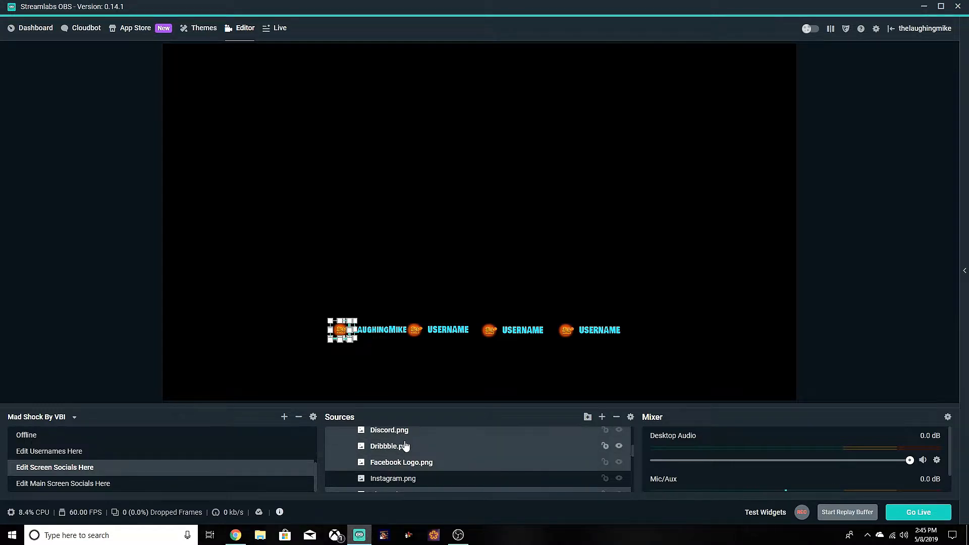
scroll(405, 446, "up", 3)
left_click(395, 464, "ctrl")
left_click(395, 447, "ctrl")
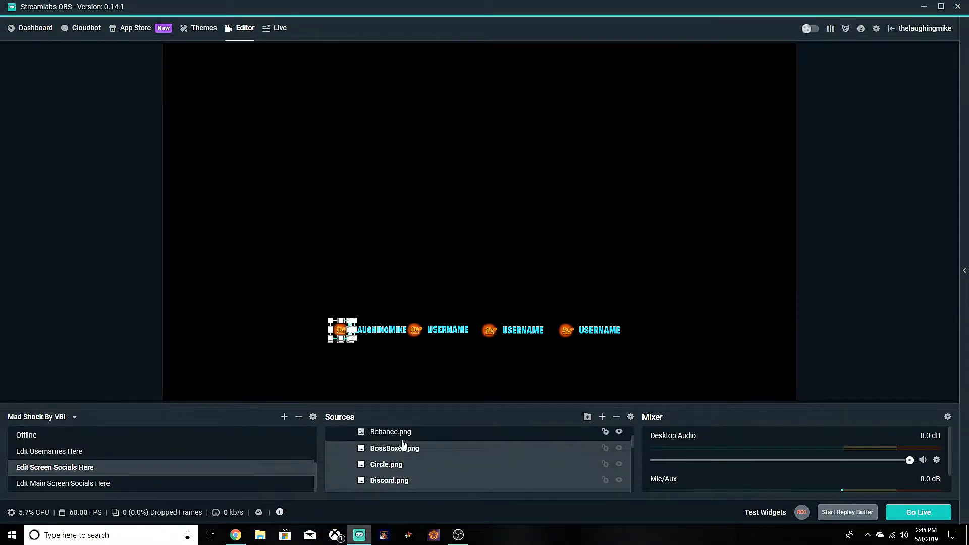
left_click(399, 433, "ctrl")
scroll(410, 452, "up", 3)
left_click(400, 469, "ctrl")
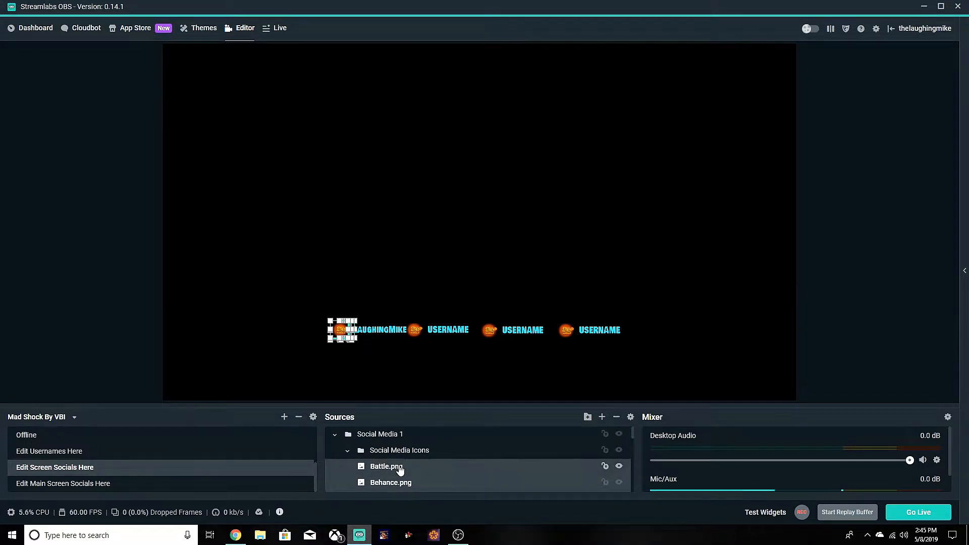
key("Delete")
key("Return")
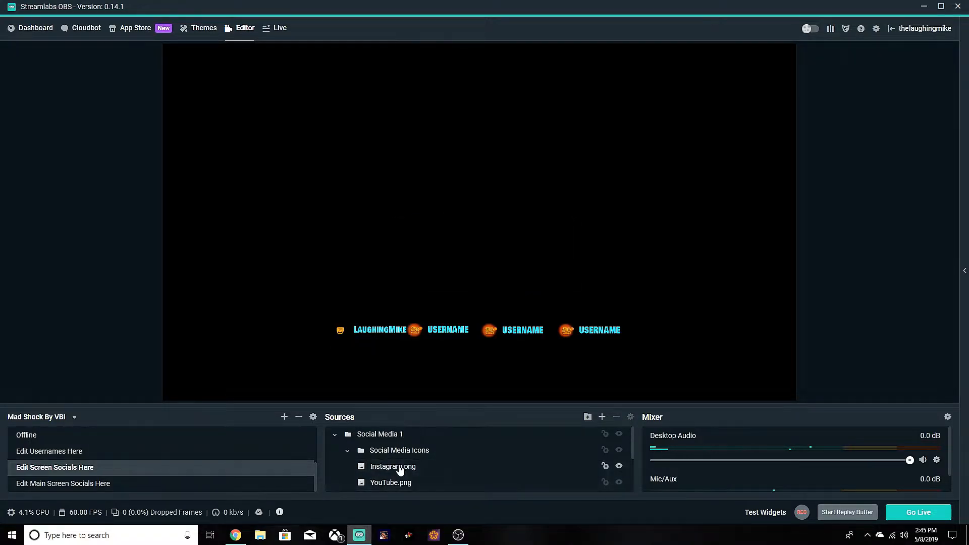
Delete Instagram.png from Social Media 1's icons and nudge the YouTube icon and its social text slightly left in the scene
left_click(388, 468)
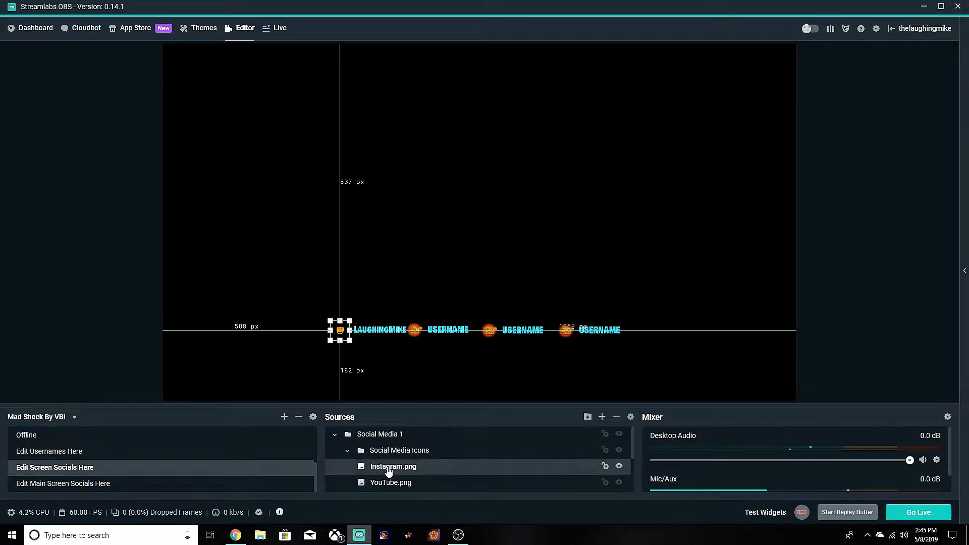
key("Delete")
key("Return")
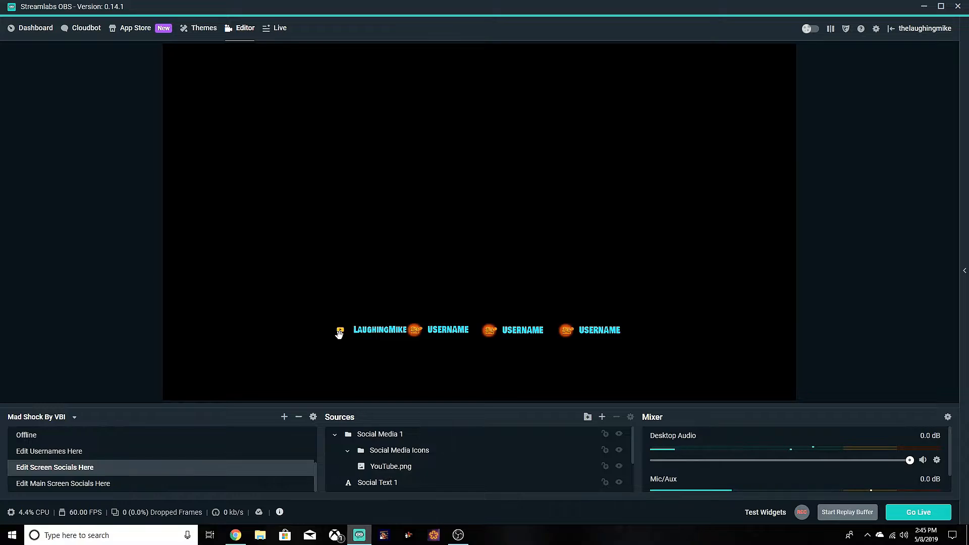
left_click(373, 330)
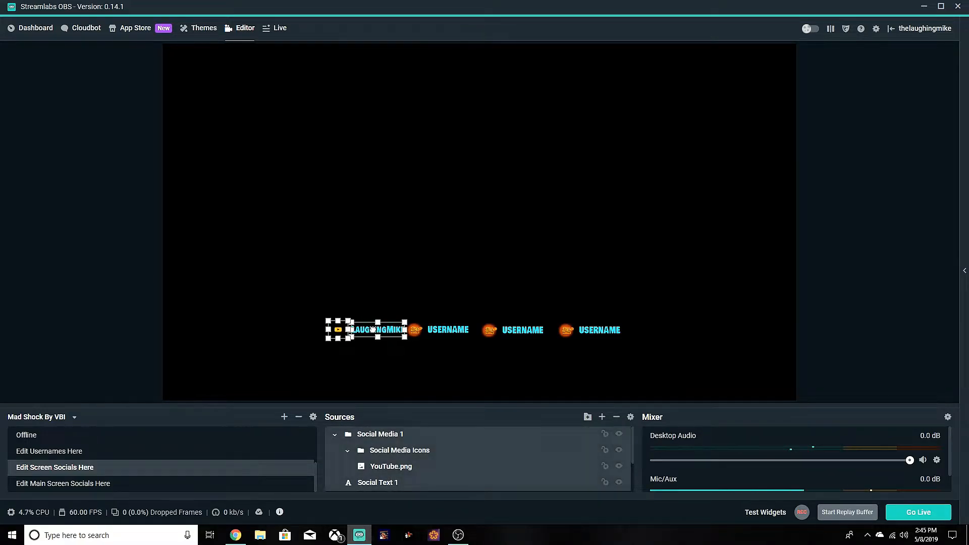
left_click(382, 380)
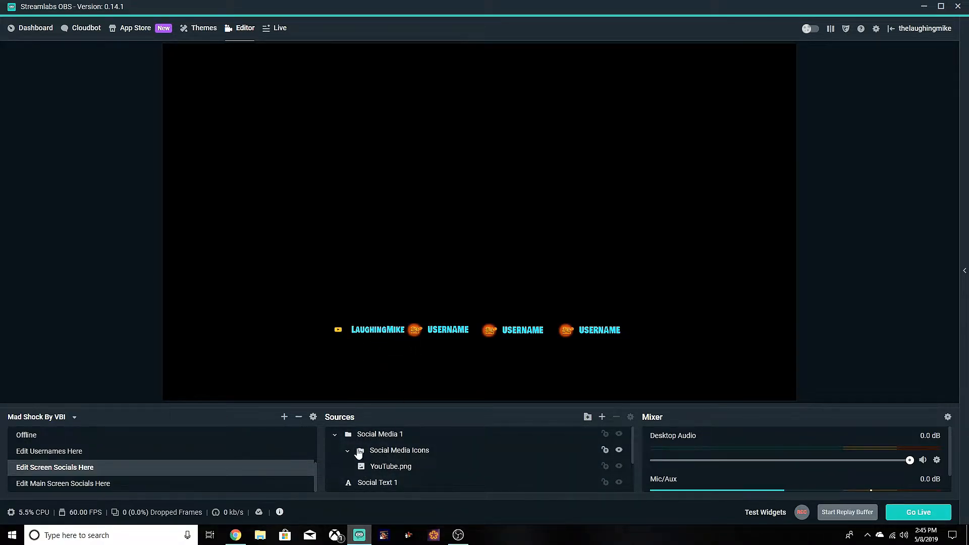
Collapse the Social Media 1 folders and expand Social Media 2 with its Social Media Icons folder
left_click(347, 451)
left_click(333, 438)
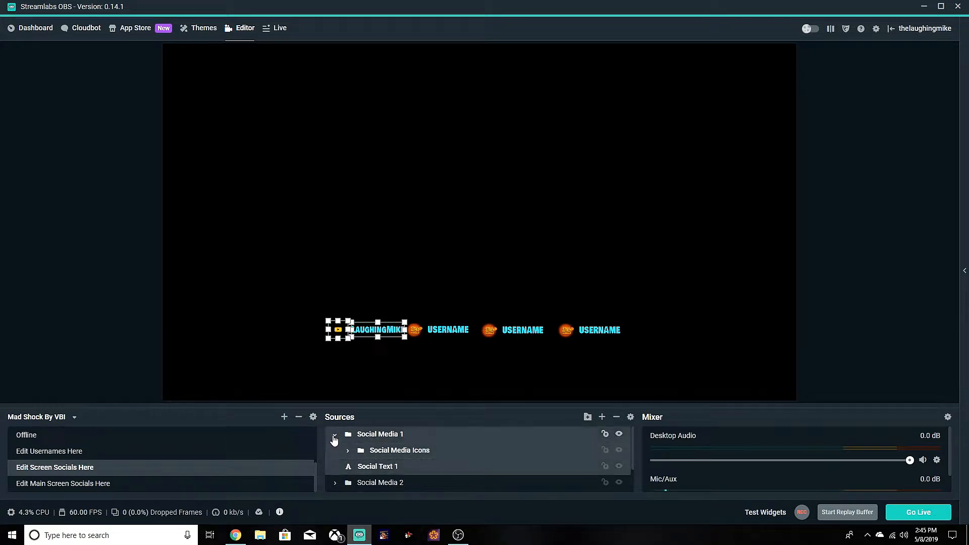
left_click(334, 437)
left_click(335, 451)
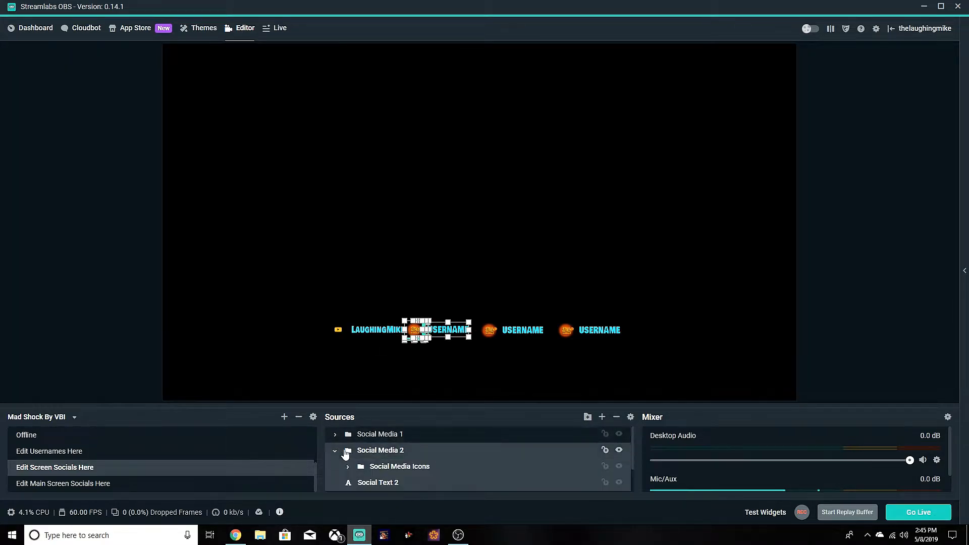
left_click(349, 469)
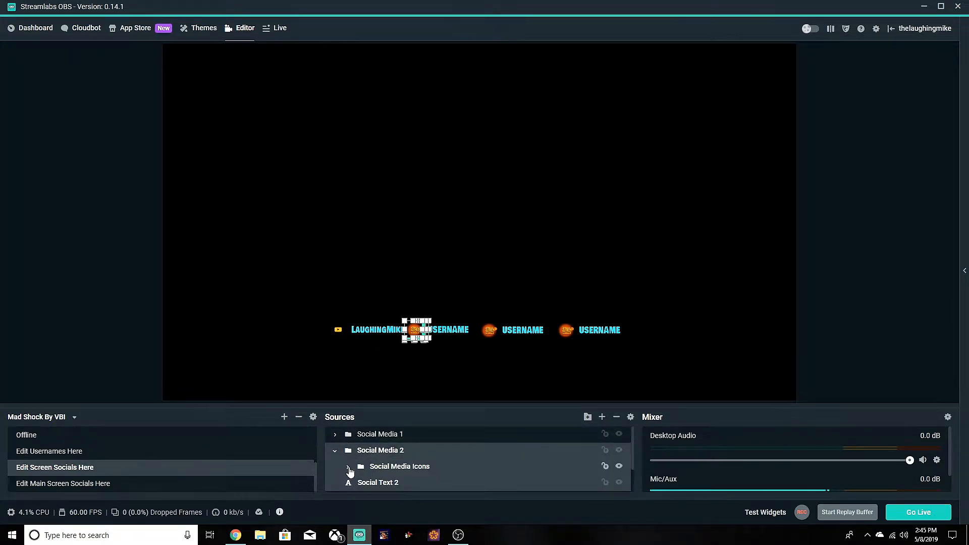
left_click(348, 468)
Delete all icons in Social Media 2's Social Media Icons folder except Instagram.png
scroll(404, 449, "down", 1)
scroll(391, 475, "down", 3)
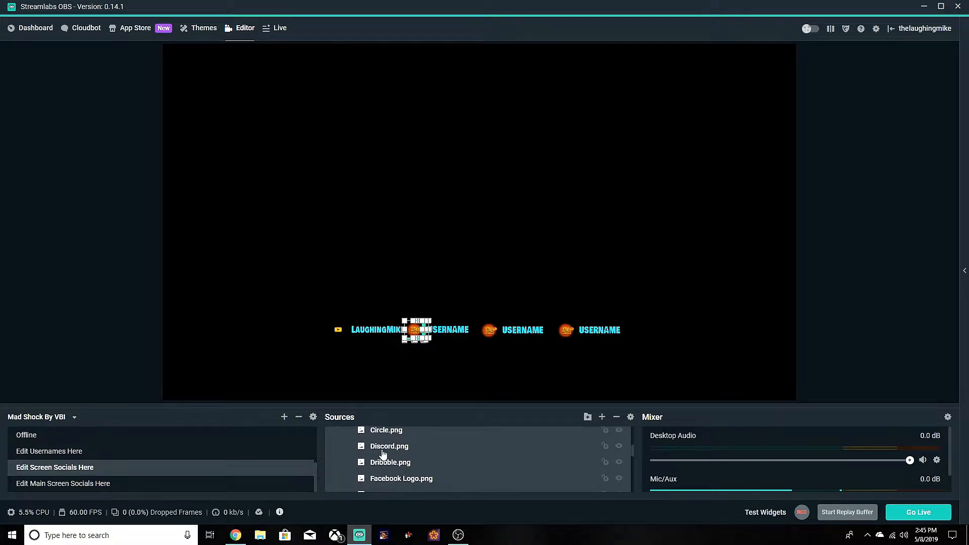
left_click(398, 461)
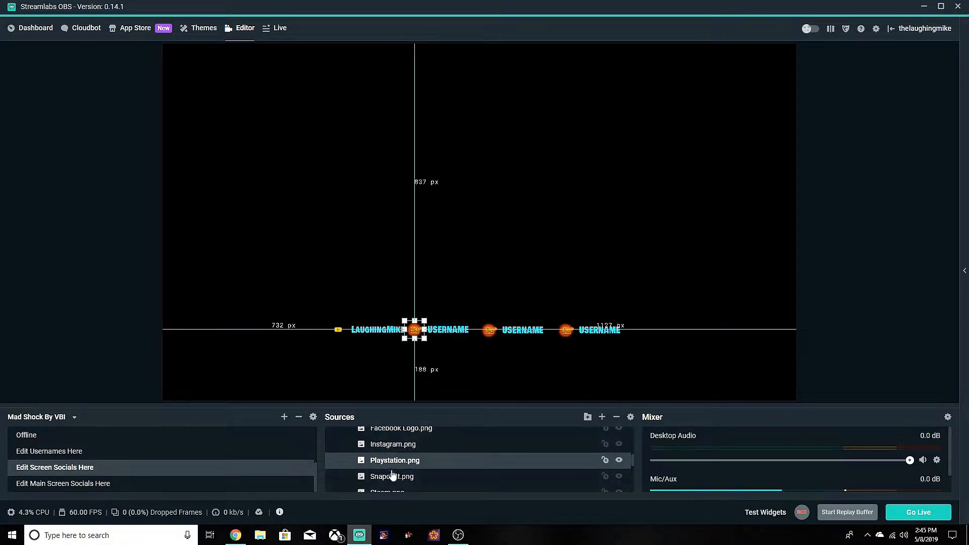
left_click(402, 478, "ctrl")
scroll(402, 481, "down", 3)
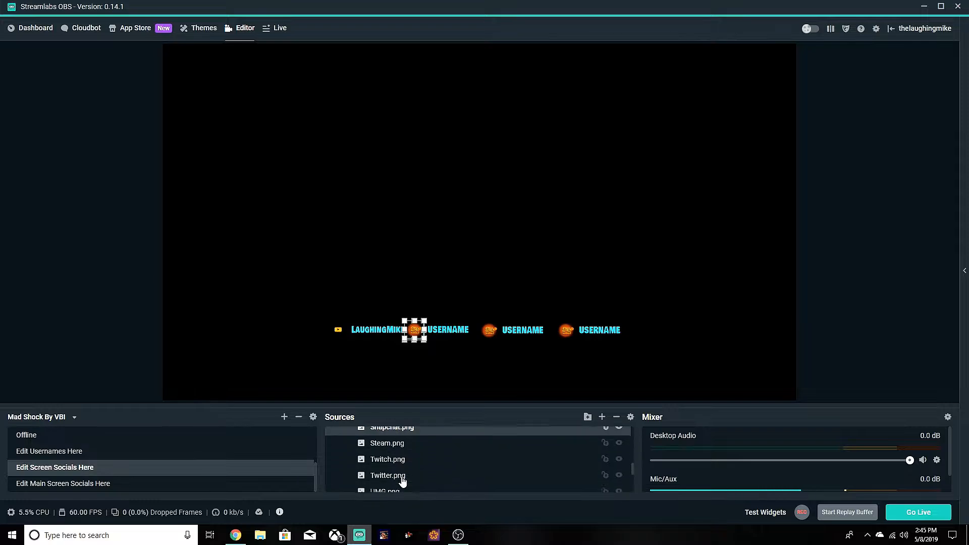
left_click(398, 444, "ctrl")
left_click(396, 459, "ctrl")
scroll(397, 487, "down", 3)
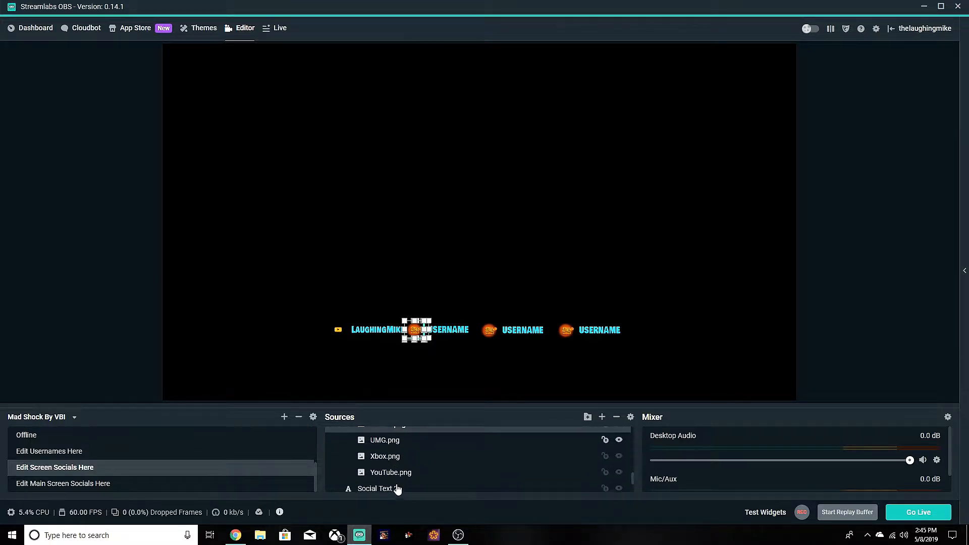
left_click(396, 441, "ctrl")
left_click(397, 457, "ctrl")
left_click(398, 473, "ctrl")
scroll(400, 475, "up", 3)
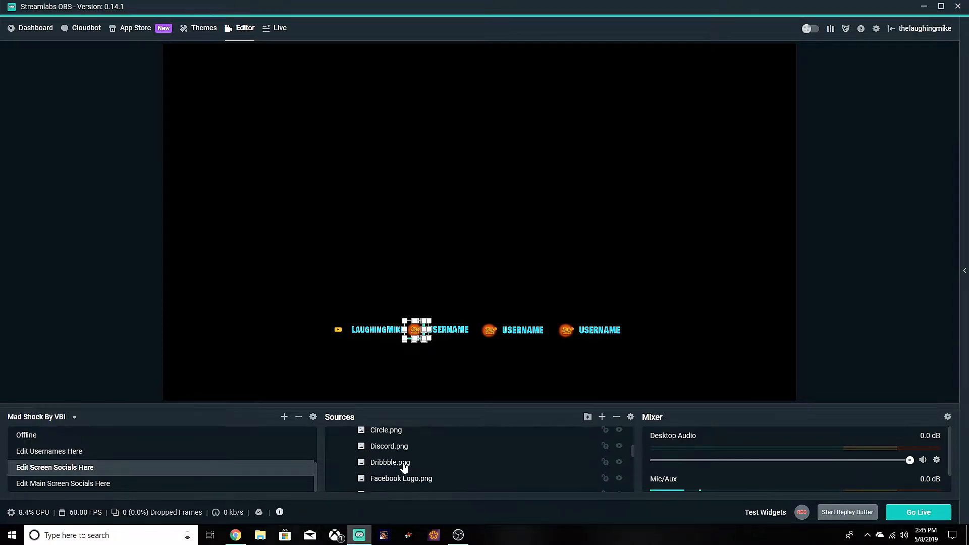
left_click(398, 481, "ctrl")
left_click(398, 461, "ctrl")
left_click(398, 447, "ctrl")
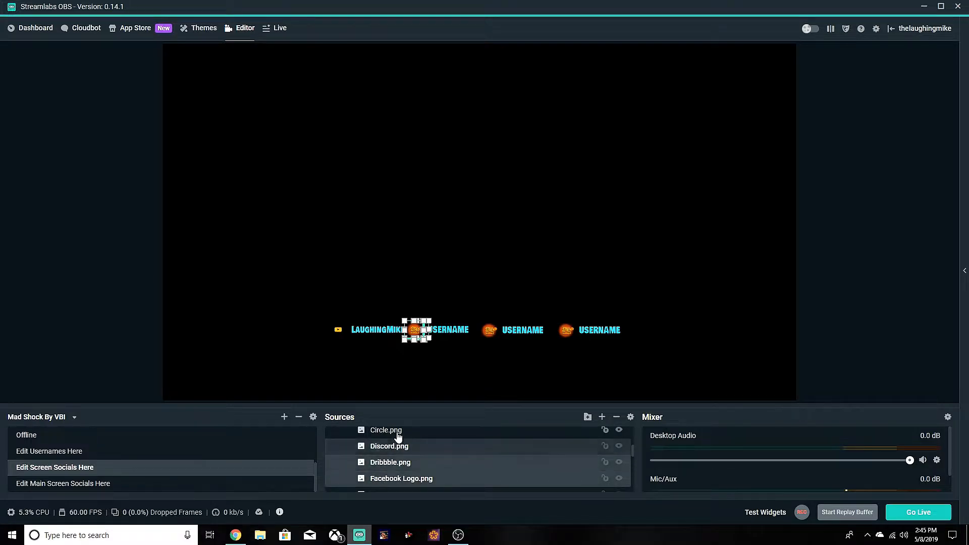
left_click(400, 435, "ctrl")
scroll(403, 440, "up", 1)
left_click(402, 461, "ctrl")
scroll(401, 449, "up", 3)
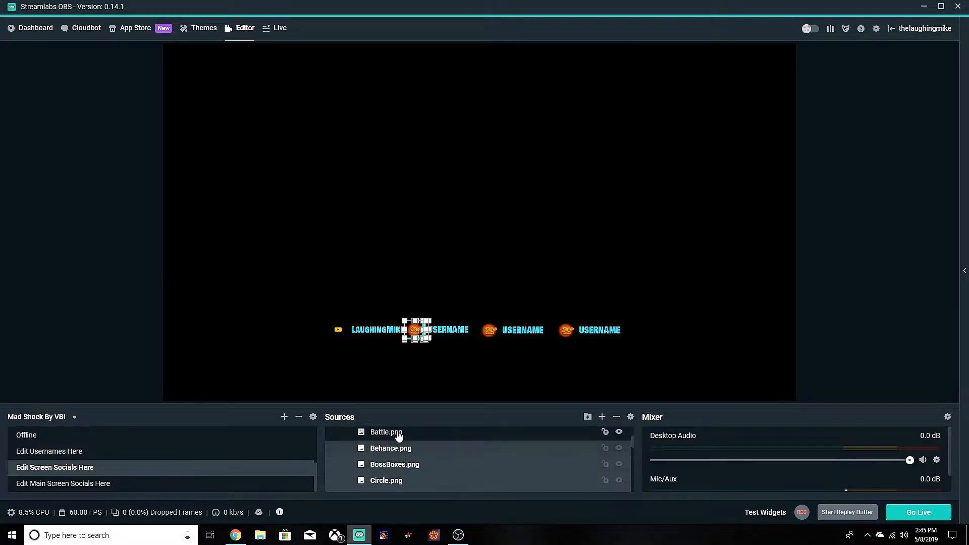
key("Delete")
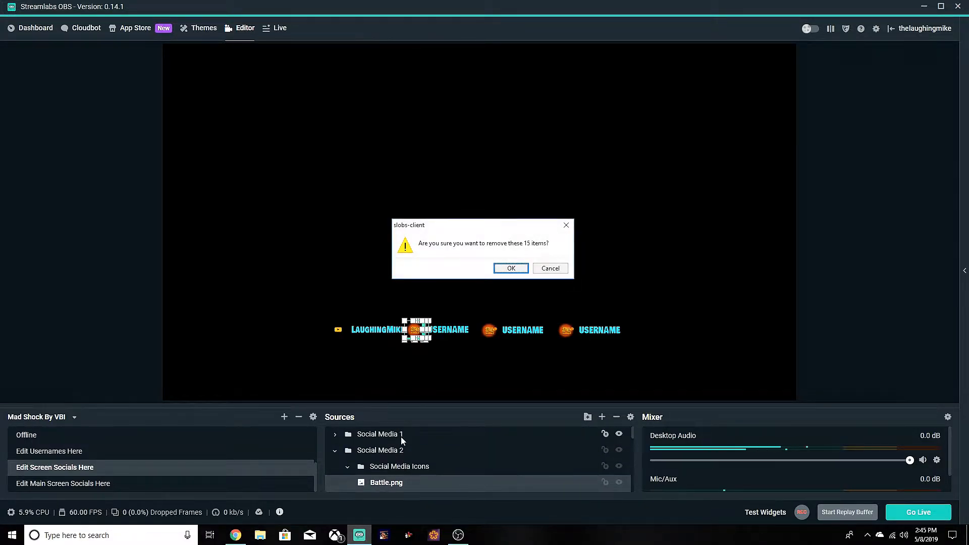
key("Return")
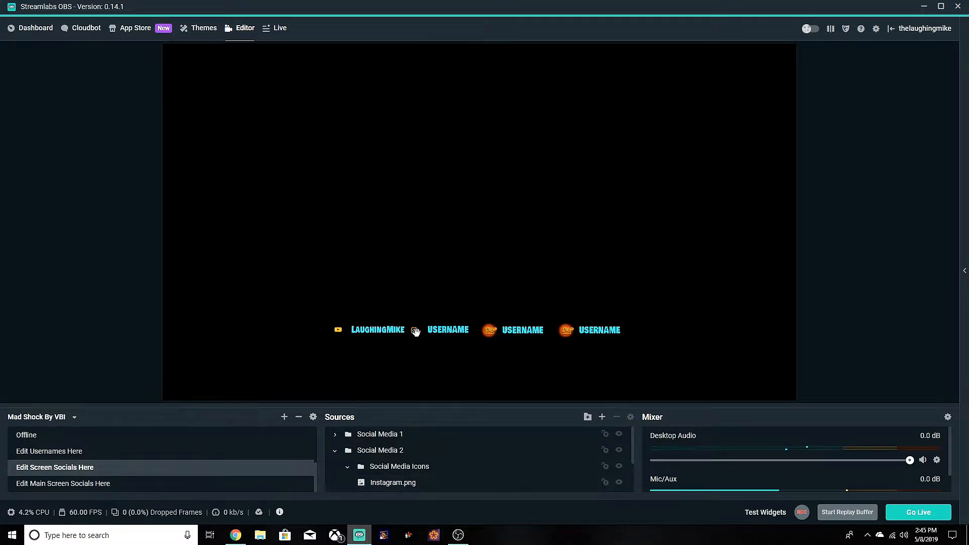
Replace the placeholder text of Social Text 2 with the streamer's Instagram username
scroll(404, 468, "down", 1)
scroll(403, 464, "up", 1)
scroll(393, 478, "down", 1)
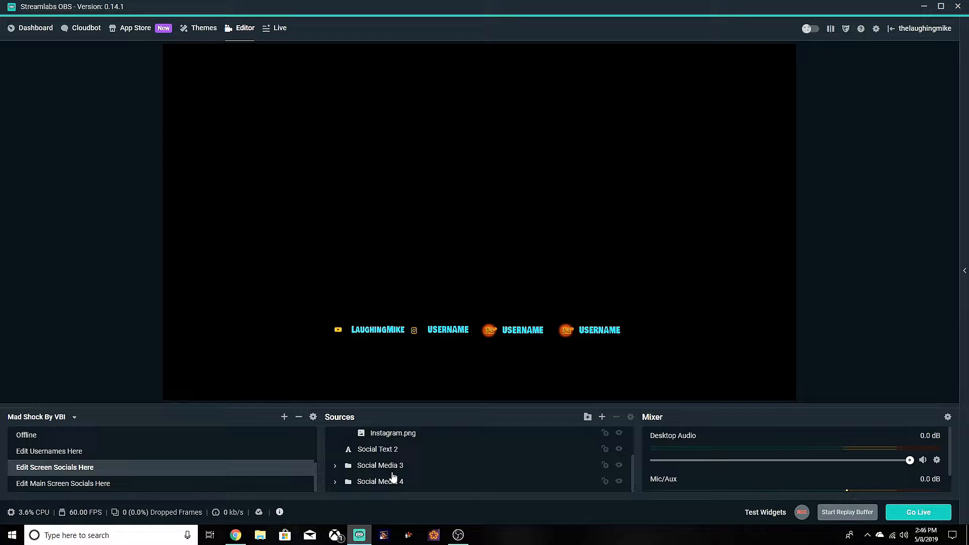
left_click(382, 450)
double_click(382, 450)
left_click_drag(595, 313, 389, 318)
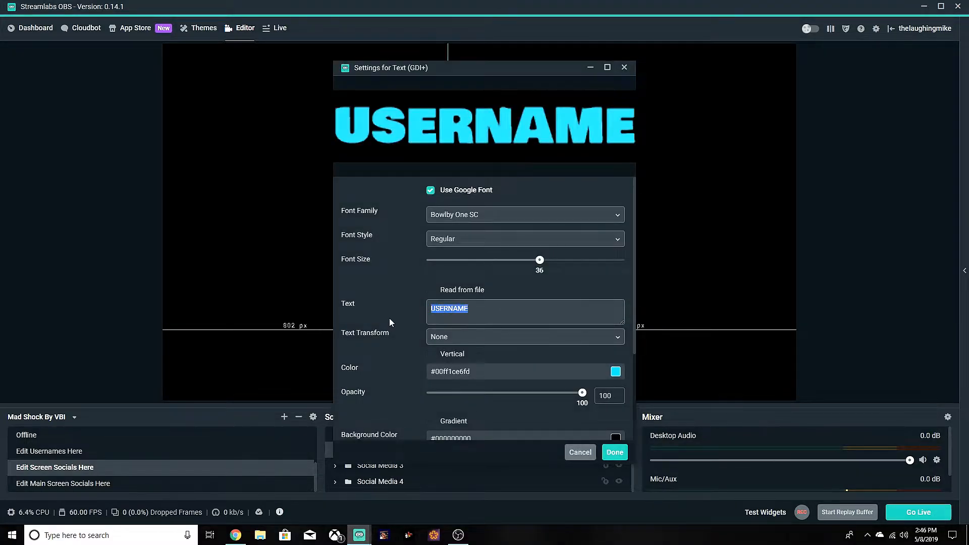
type("MikeyJ")
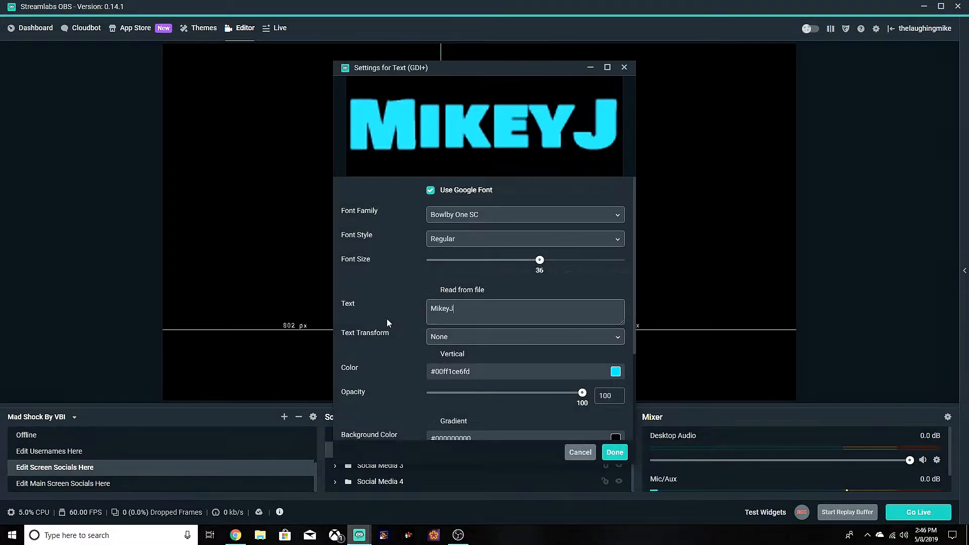
type("uggy")
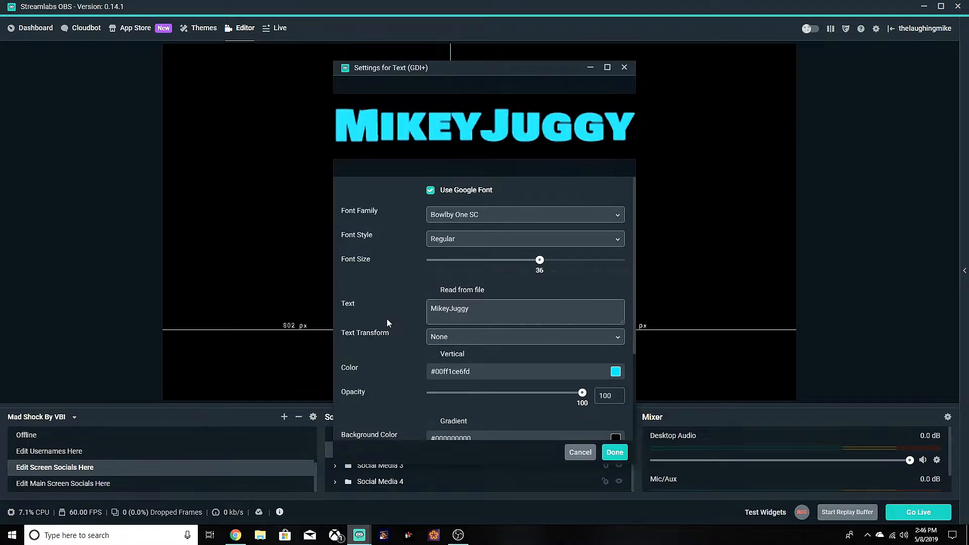
left_click(615, 452)
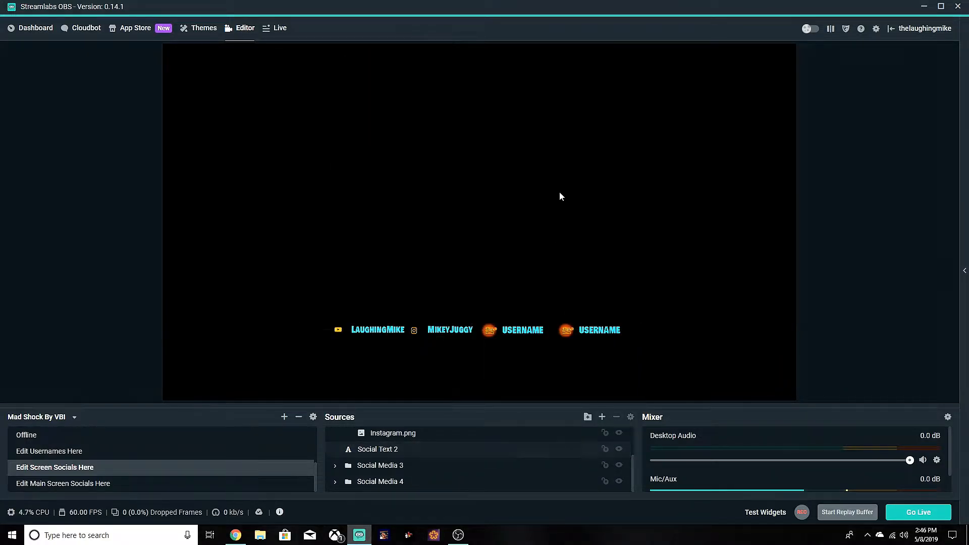
Check the edited socials row in the Starting Soon scene and open the Main scene
scroll(61, 458, "up", 4)
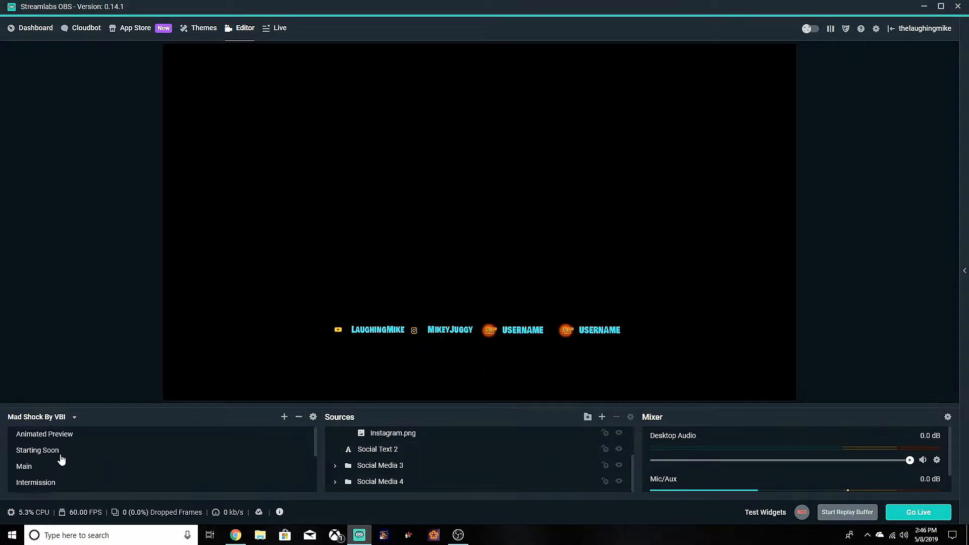
left_click(51, 456)
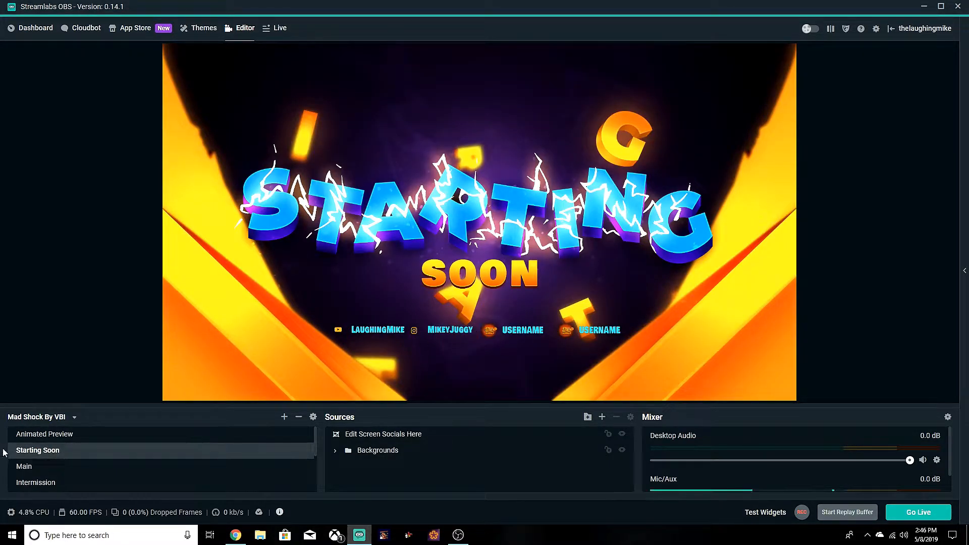
left_click(48, 467)
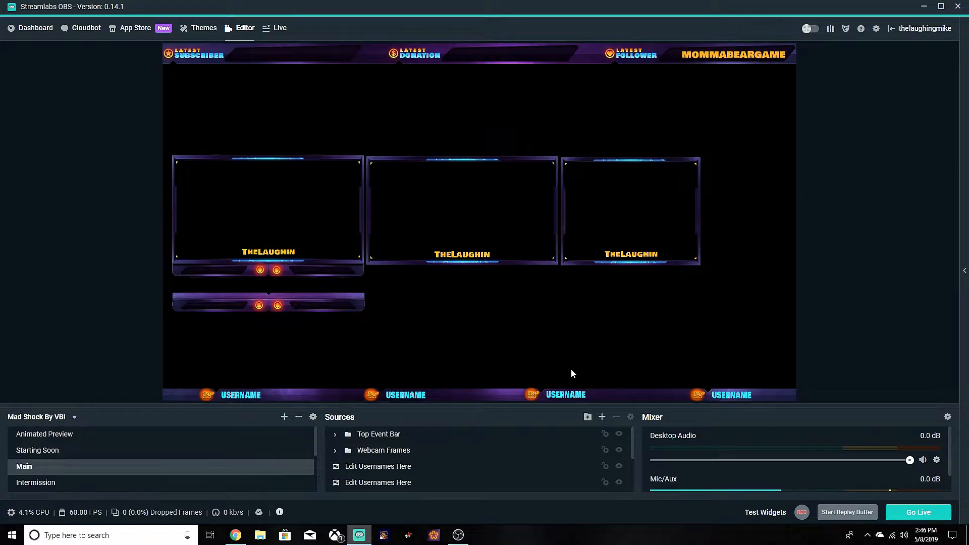
Expand the Main scene's Top Event Bar folder and examine its Latest Subscriber, Latest Donator, Latest Follower and Top event bar.png sources
left_click(348, 430)
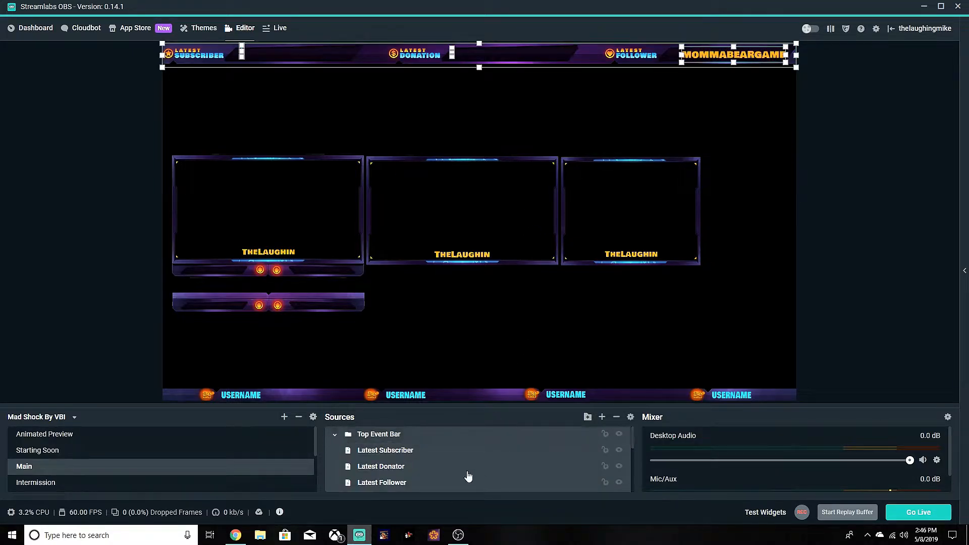
left_click(385, 452)
left_click(363, 435)
left_click(397, 453)
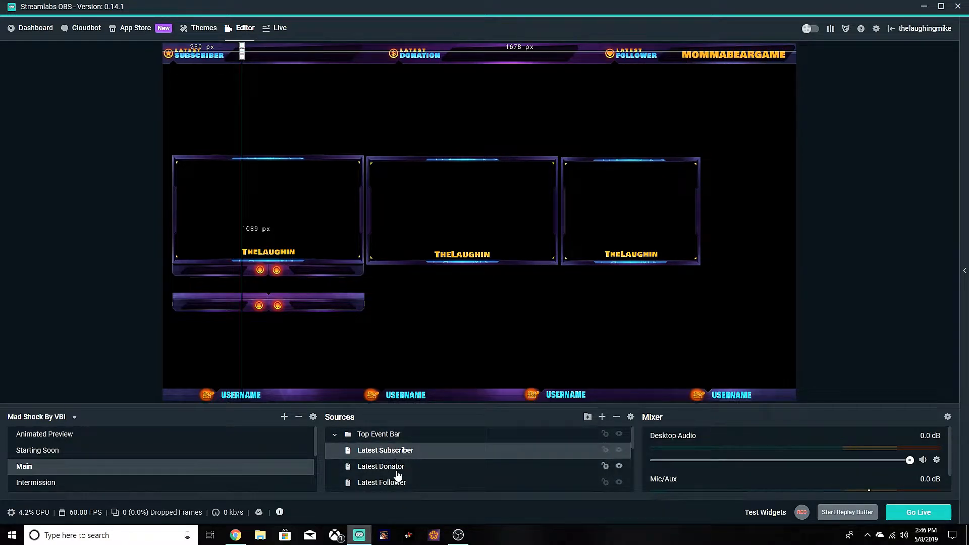
left_click(397, 468)
left_click(398, 483)
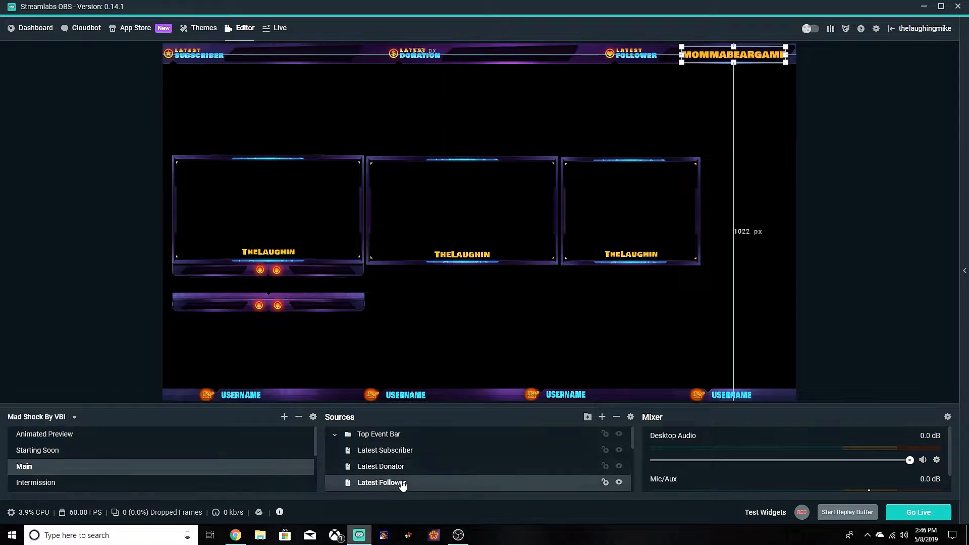
scroll(401, 480, "down", 1)
left_click(402, 451)
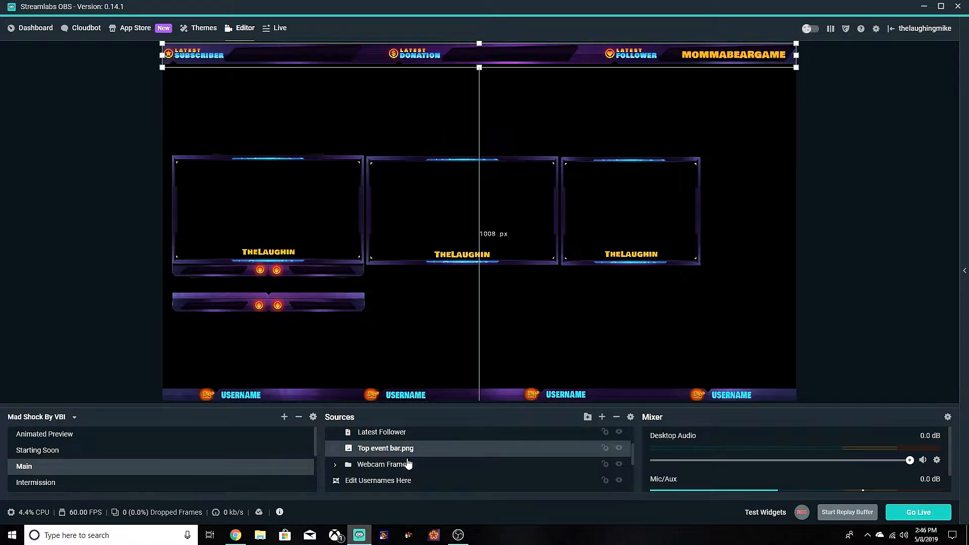
scroll(404, 459, "up", 2)
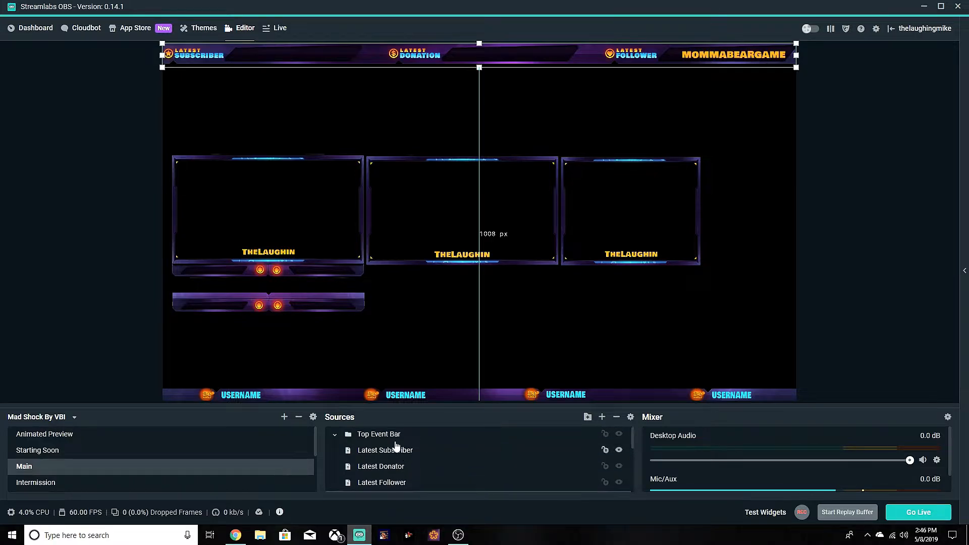
left_click(390, 437)
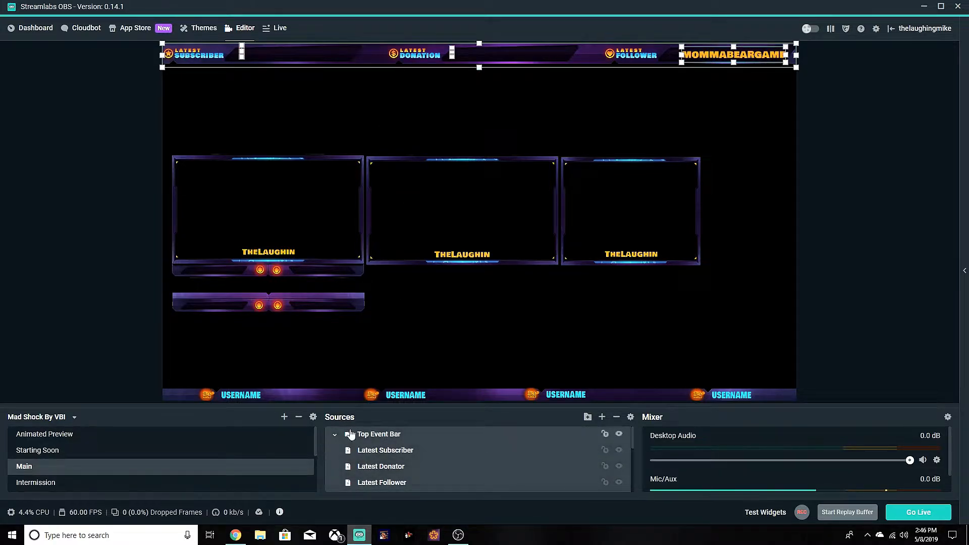
Look through the available label types in the Latest Subscriber source's settings and keep Most Recent Subscriber
left_click(397, 453)
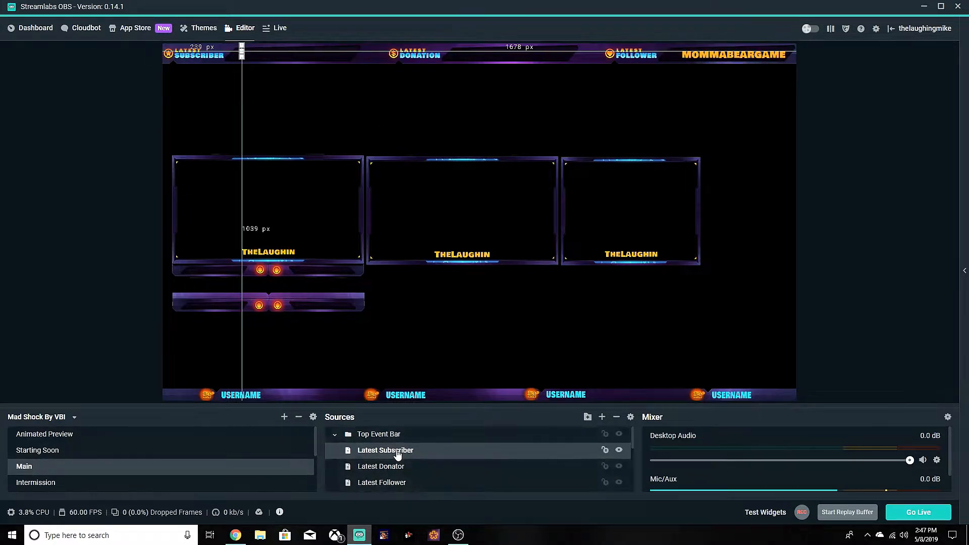
double_click(398, 453)
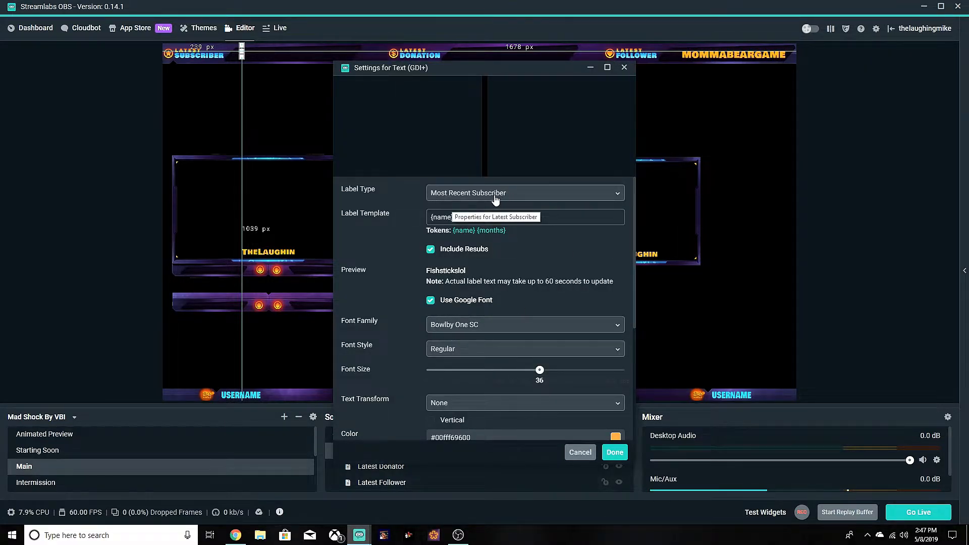
left_click(514, 197)
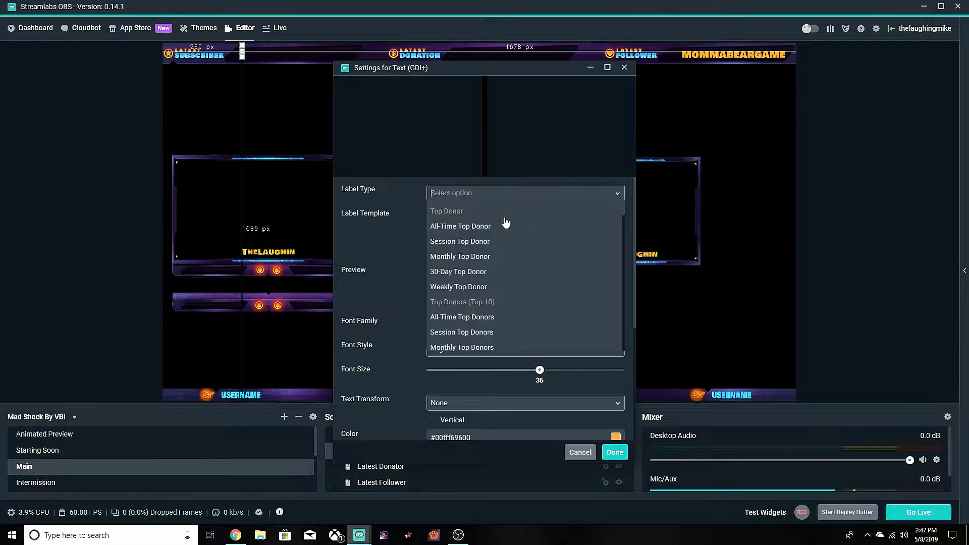
scroll(454, 242, "down", 5)
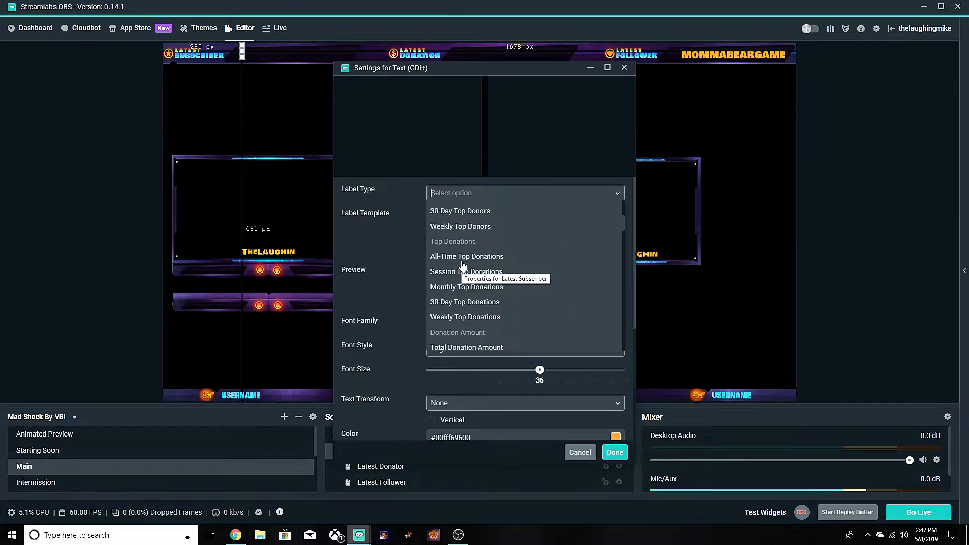
scroll(486, 293, "down", 5)
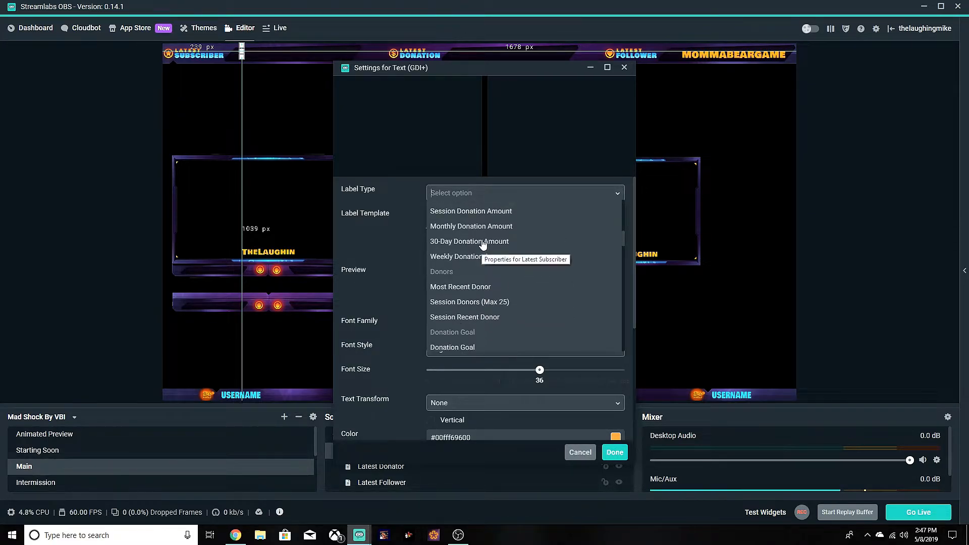
scroll(489, 273, "down", 8)
scroll(492, 283, "down", 10)
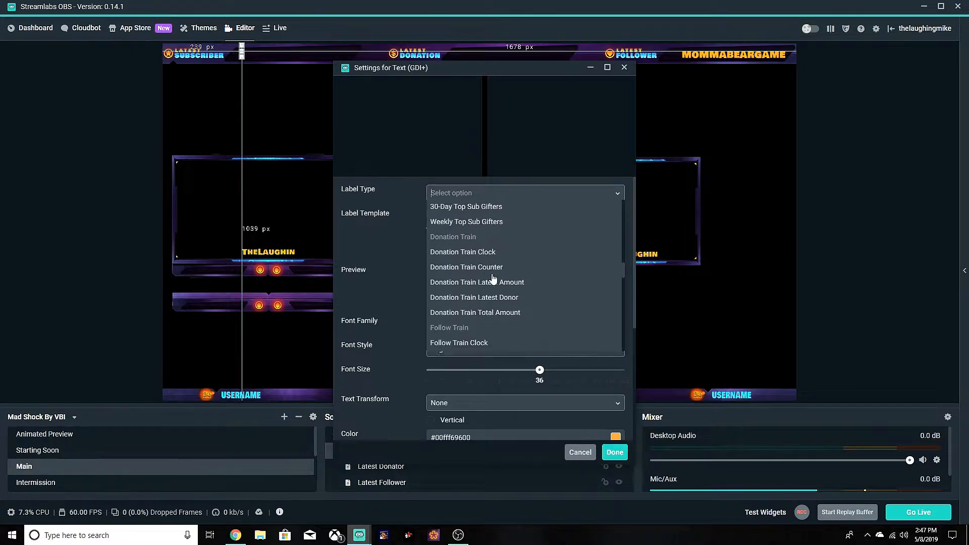
scroll(503, 292, "down", 10)
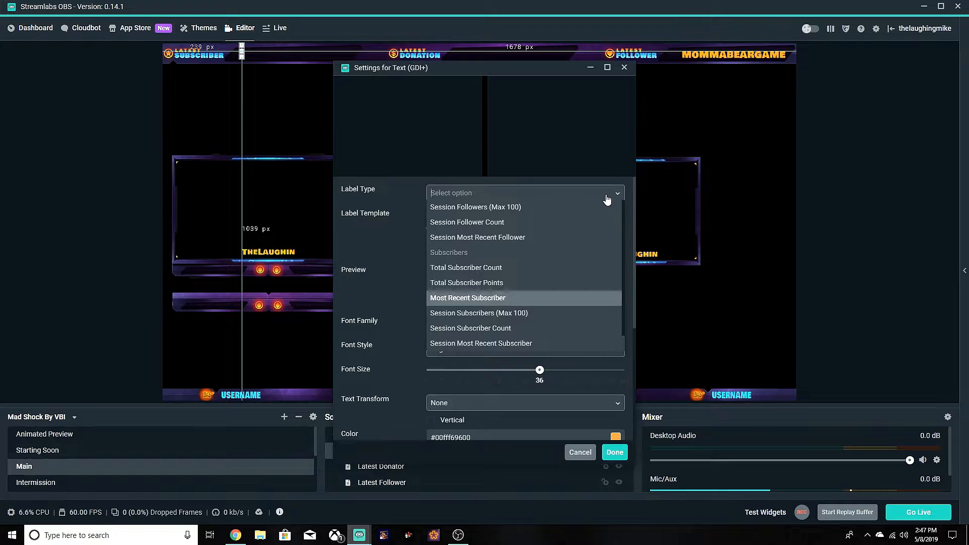
left_click(484, 297)
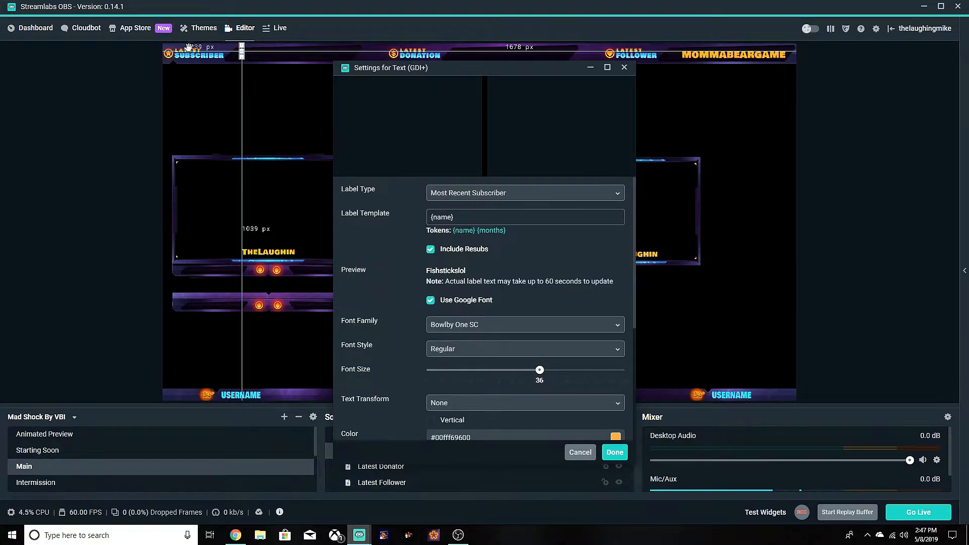
left_click(614, 453)
left_click(132, 65)
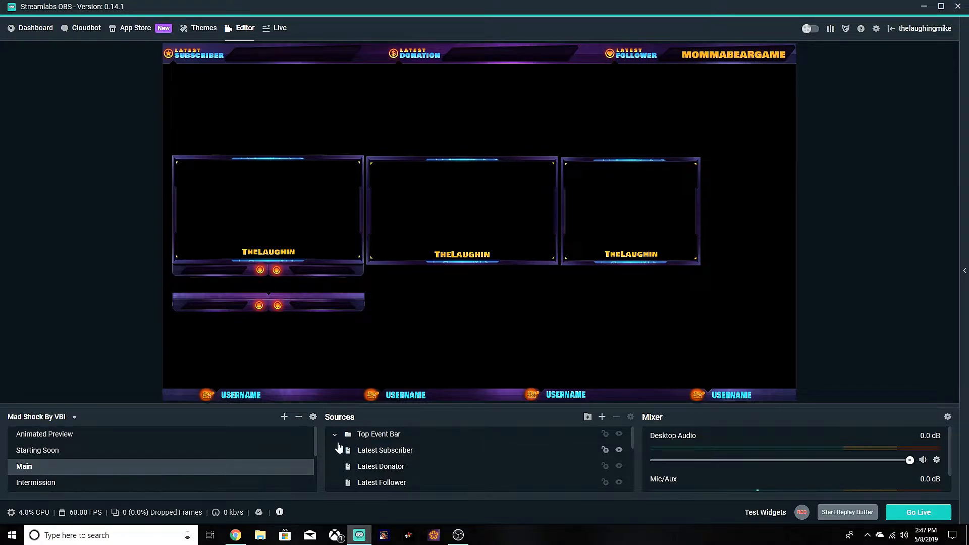
Collapse the Top Event Bar folder and expand the Webcam Frames folder
left_click(335, 434)
left_click(379, 450)
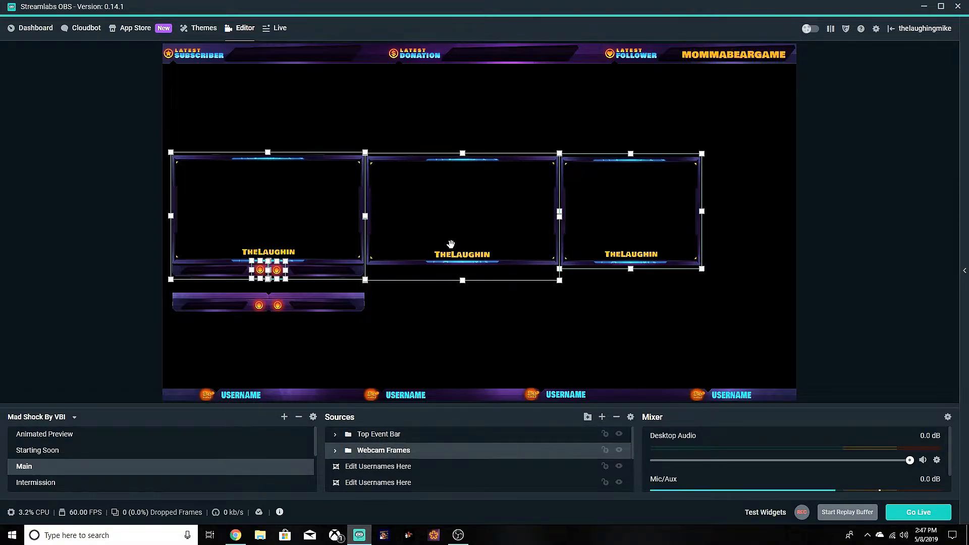
left_click(814, 244)
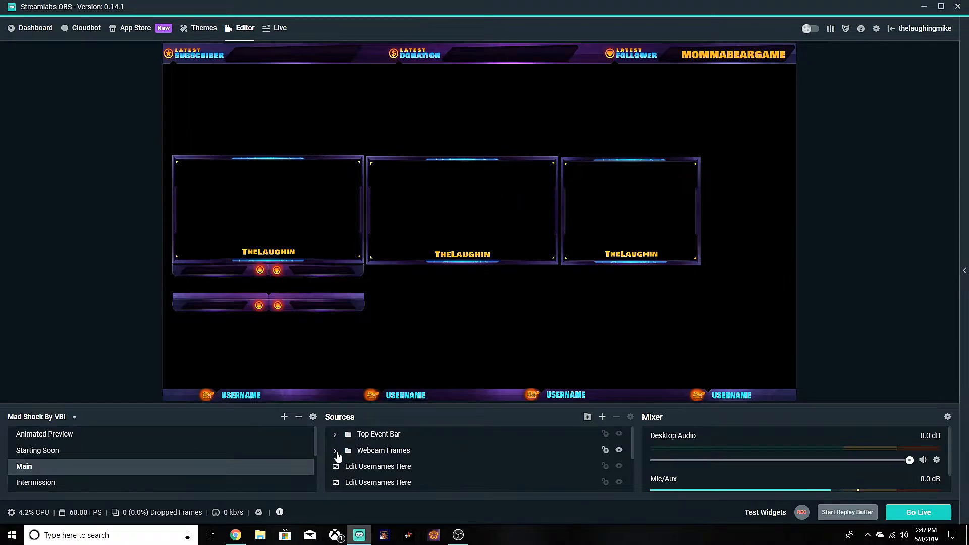
left_click(335, 451)
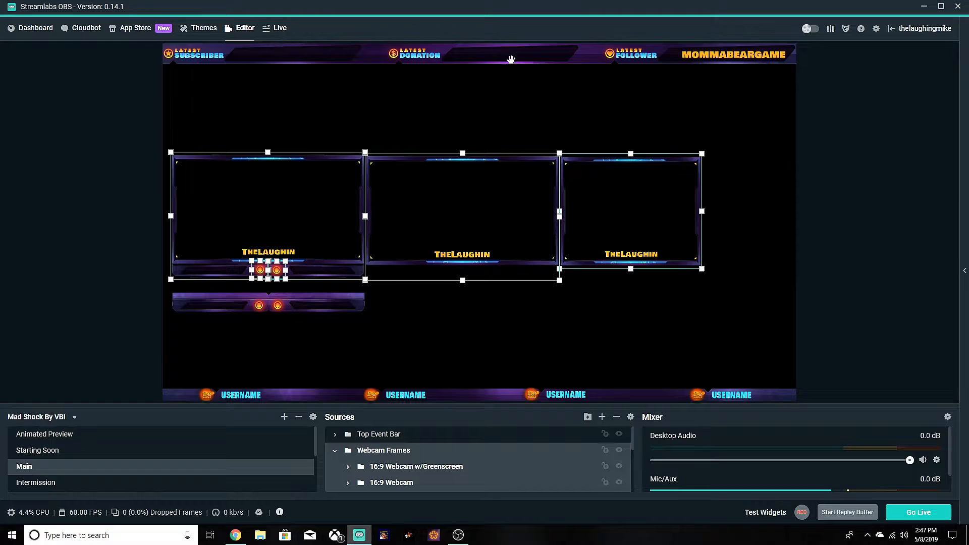
Remove the 16 9 Webcam Frame.png image from the 16:9 greenscreen webcam frame in the Main scene
left_click(186, 186)
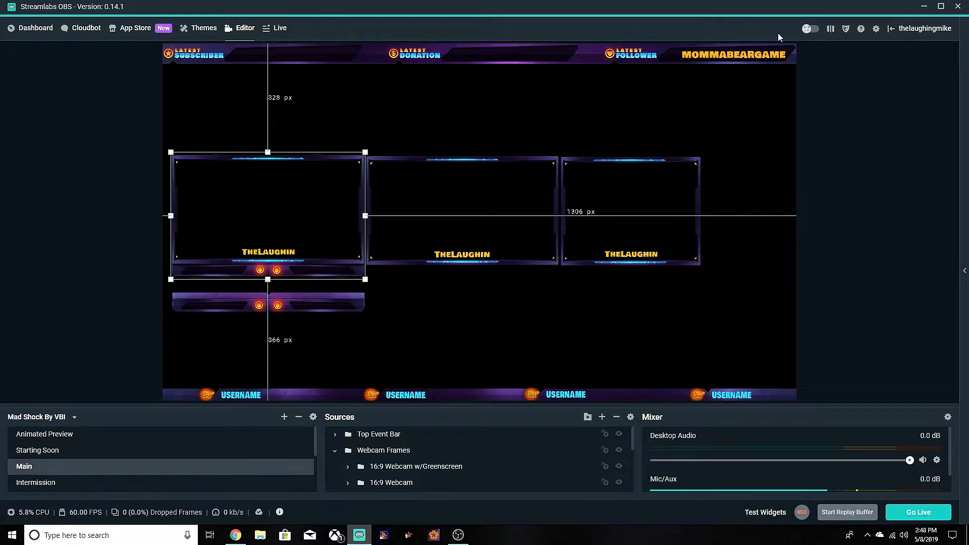
key("Delete")
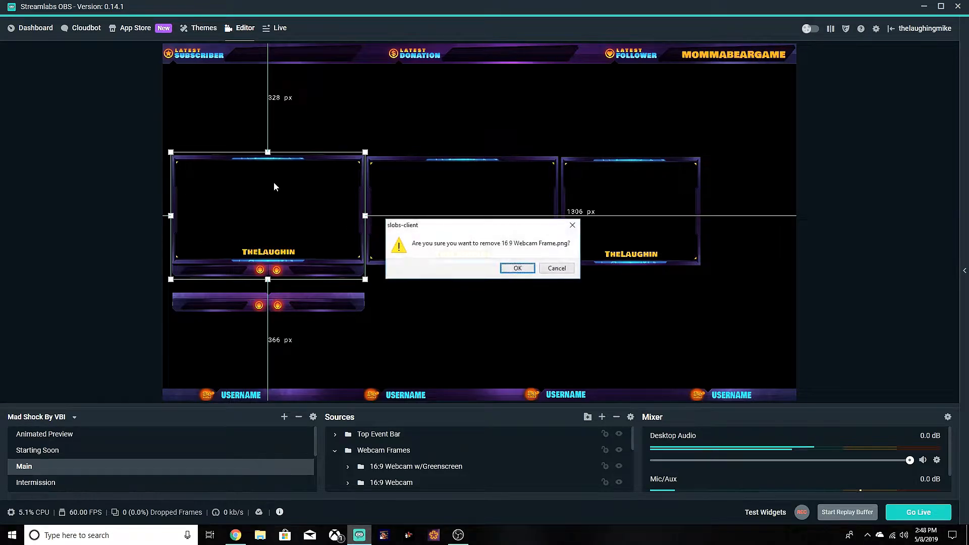
key("Return")
Delete the 16:9 Webcam w/Greenscreen folder together with its two Event Icons subfolders
left_click(263, 270)
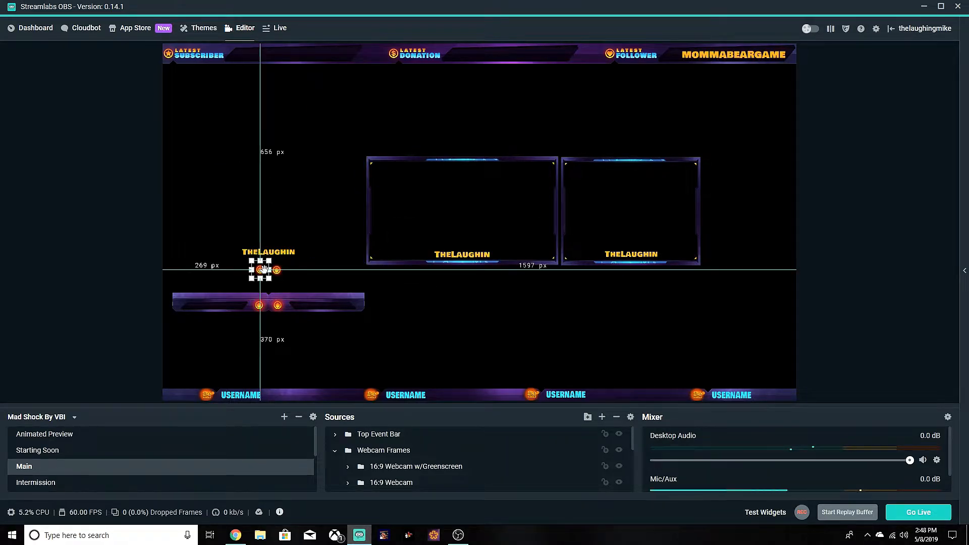
scroll(415, 468, "down", 5)
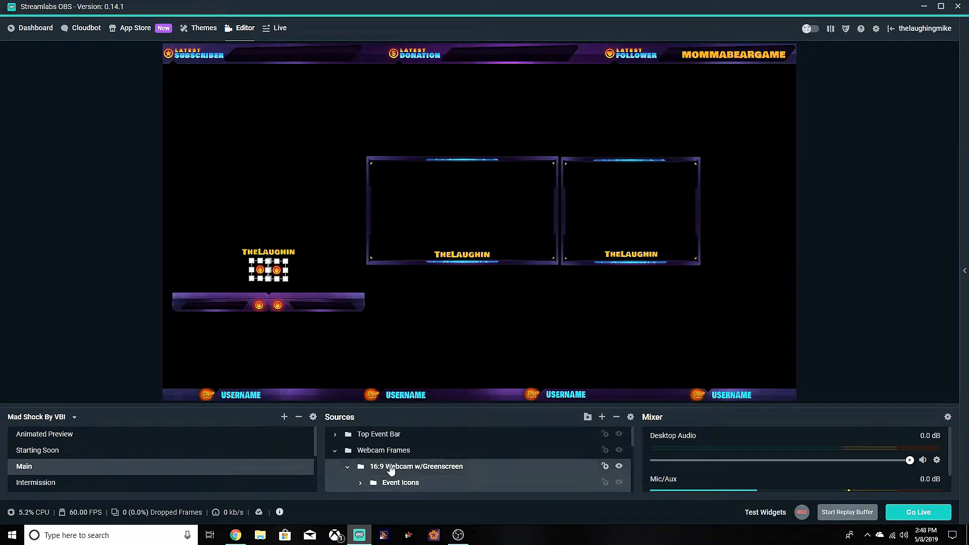
scroll(399, 470, "down", 1)
scroll(381, 438, "up", 2)
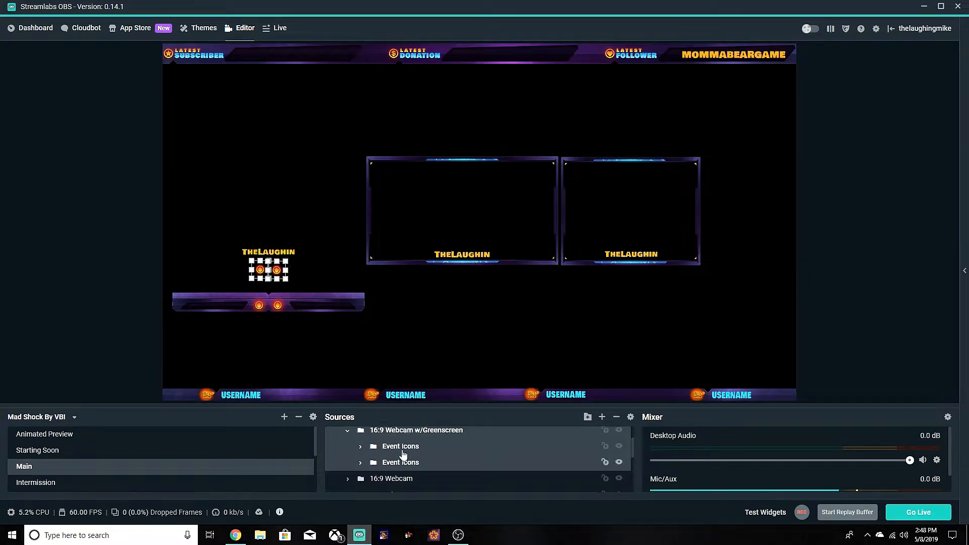
key("Delete")
key("Return")
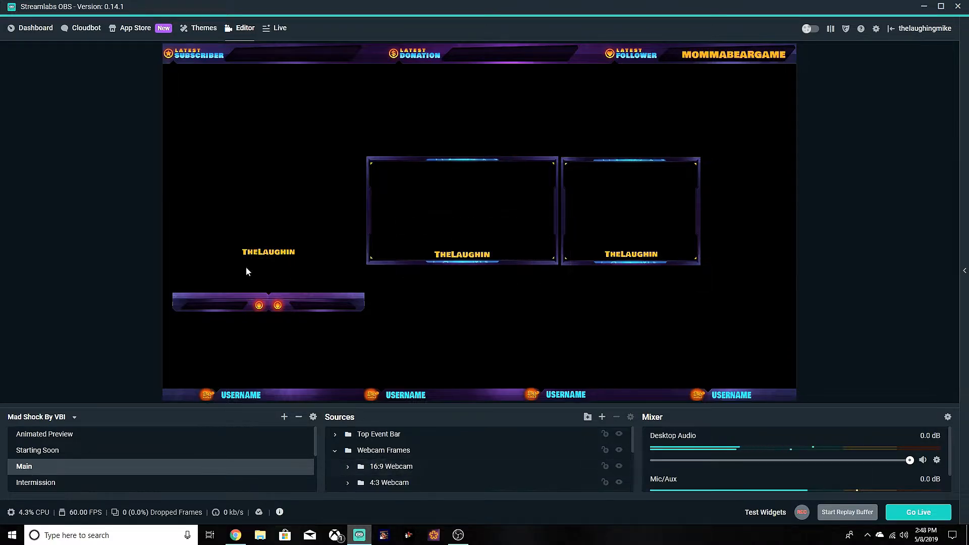
Delete the leftover username text above the greenscreen bar
left_click(266, 249)
key("Delete")
key("Return")
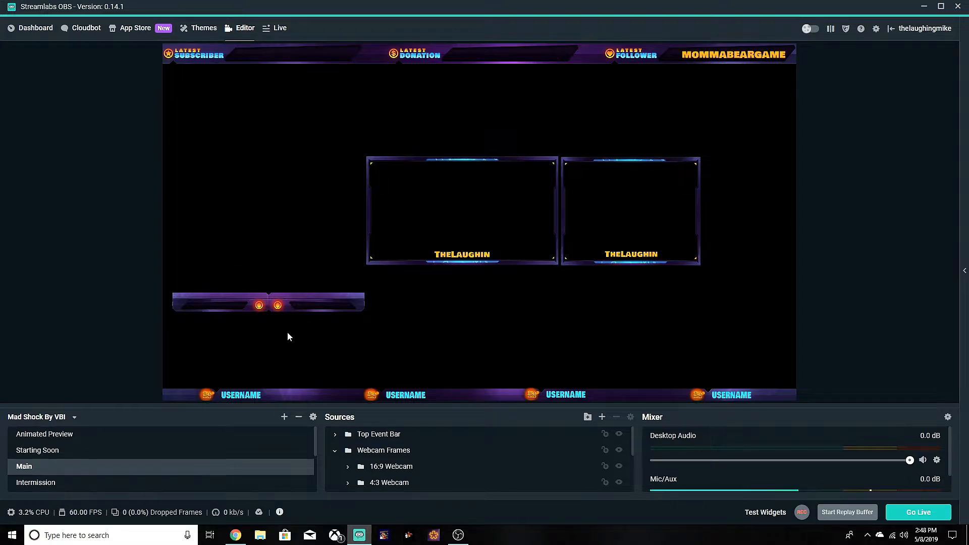
Collapse the Webcam Frames folder and locate the Greenscreen Bar folder among the Main scene's sources
left_click(257, 305)
left_click(273, 295)
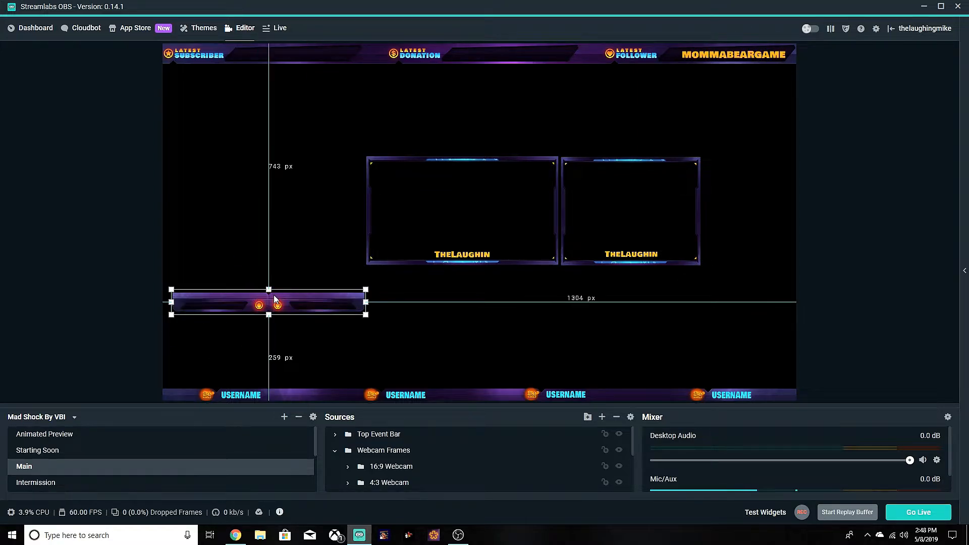
left_click(335, 451)
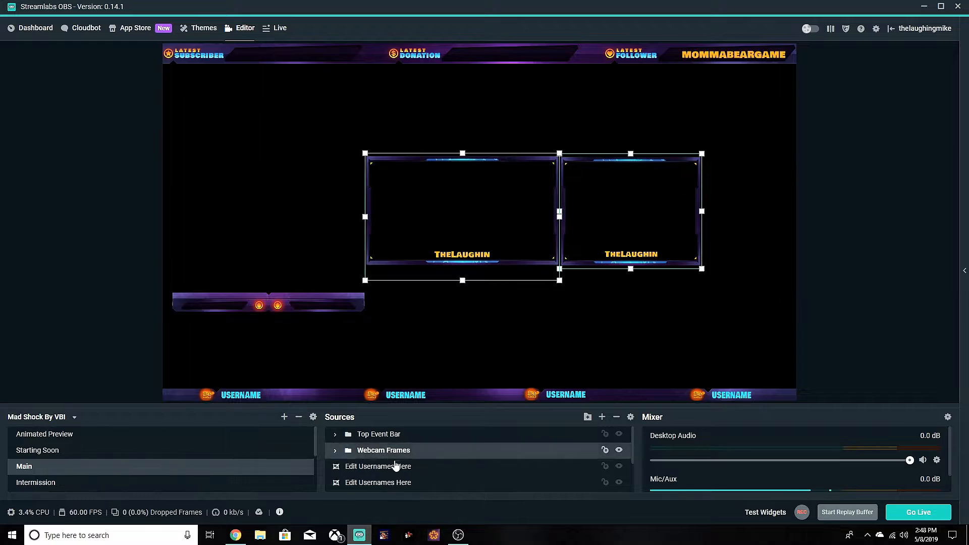
left_click(311, 305)
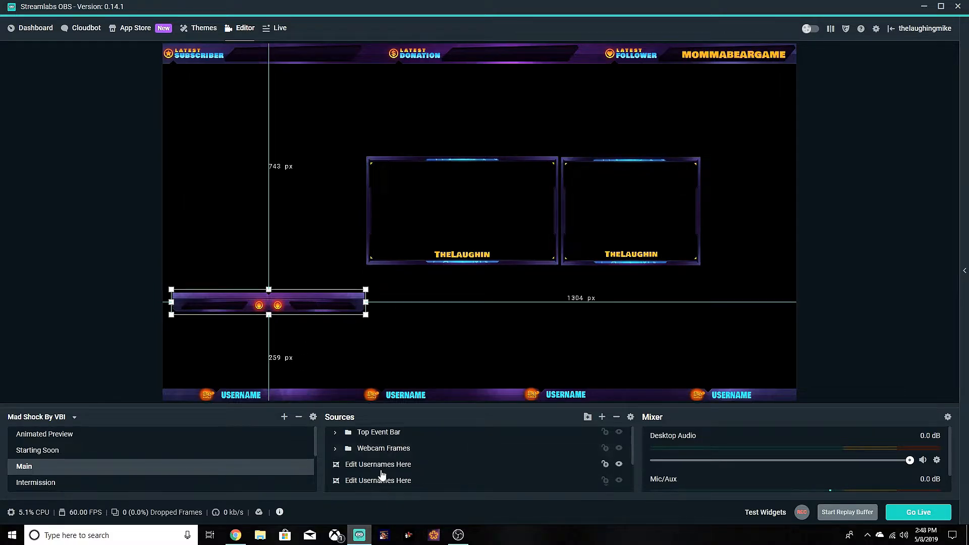
scroll(381, 472, "down", 3)
scroll(381, 471, "up", 3)
scroll(371, 468, "down", 2)
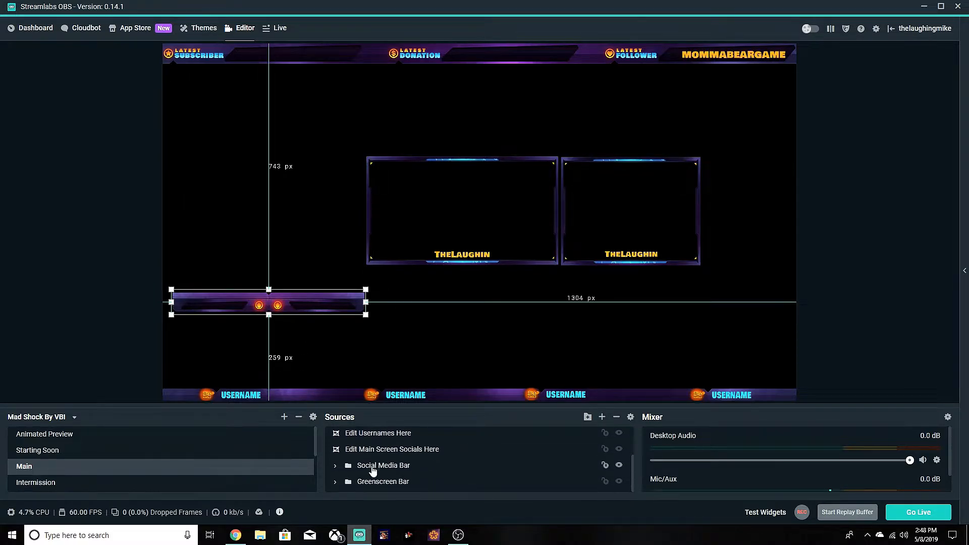
left_click(378, 454)
left_click(393, 466)
left_click(395, 483)
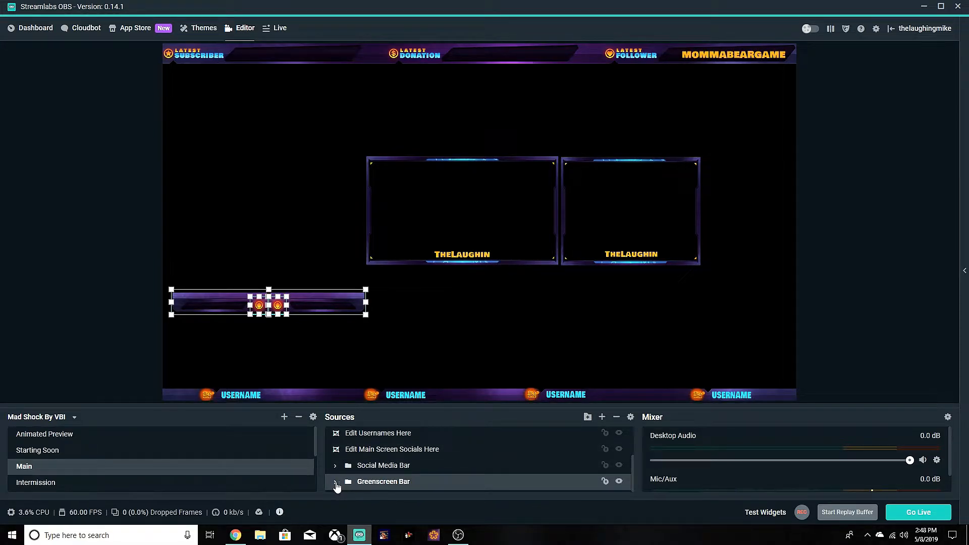
Examine the Event Icons folders and Greenscreen bar.png inside the Greenscreen Bar folder, and collapse it again
left_click(335, 483)
scroll(383, 469, "down", 1)
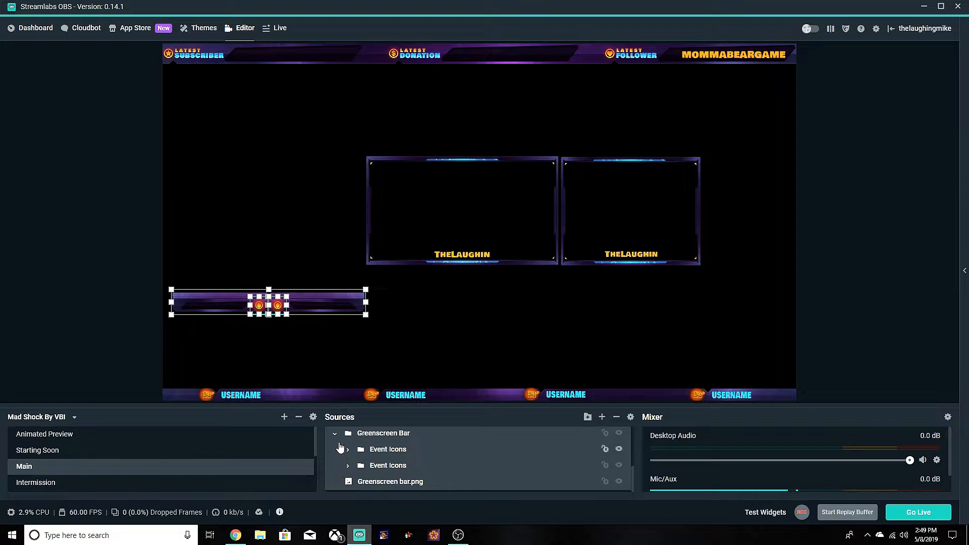
left_click(336, 435)
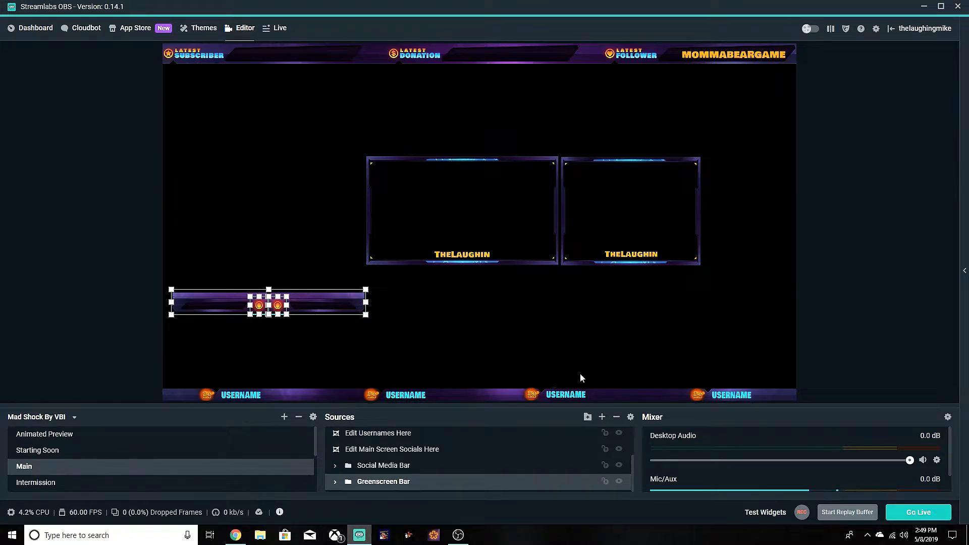
Add a new Video Capture Device source to the Main scene using the Logitech Webcam C930e
left_click(601, 421)
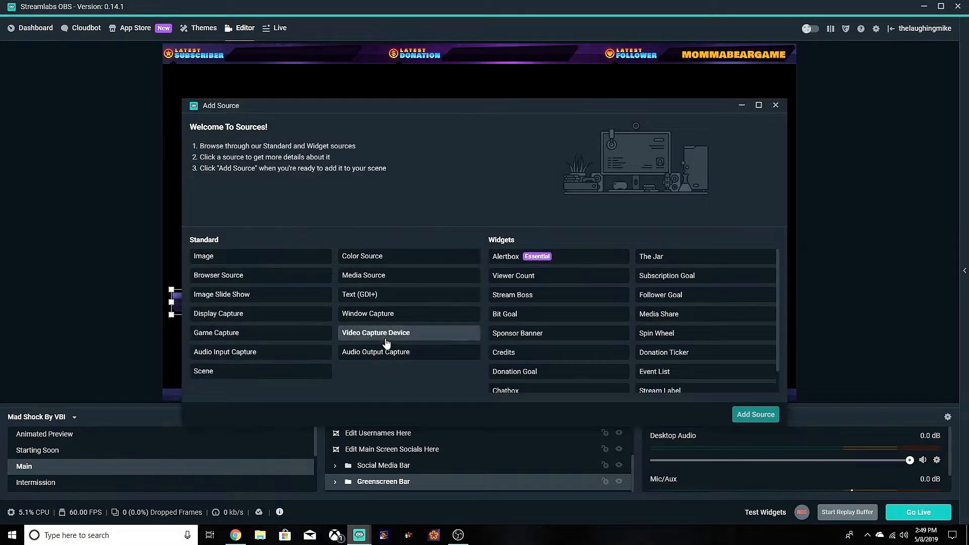
left_click(388, 342)
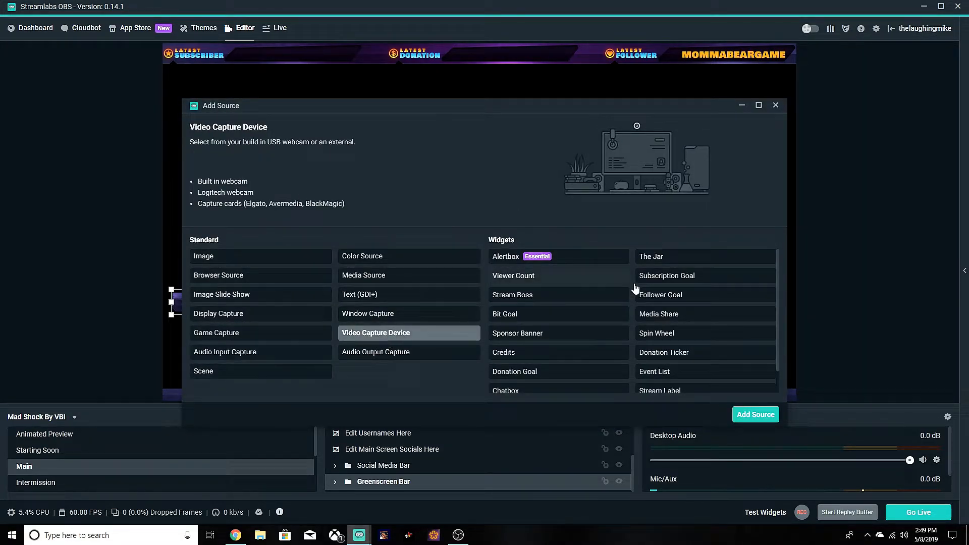
left_click(755, 414)
left_click(588, 222)
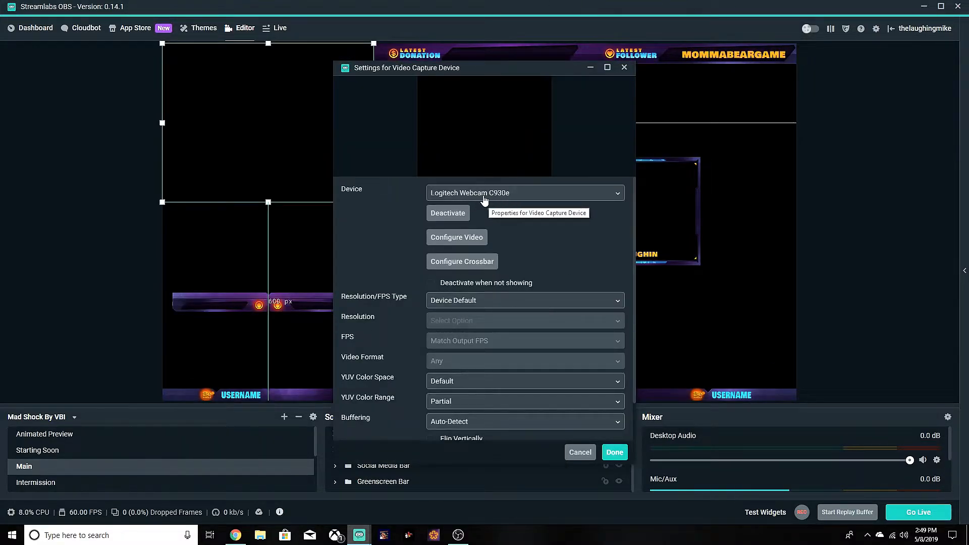
left_click(614, 452)
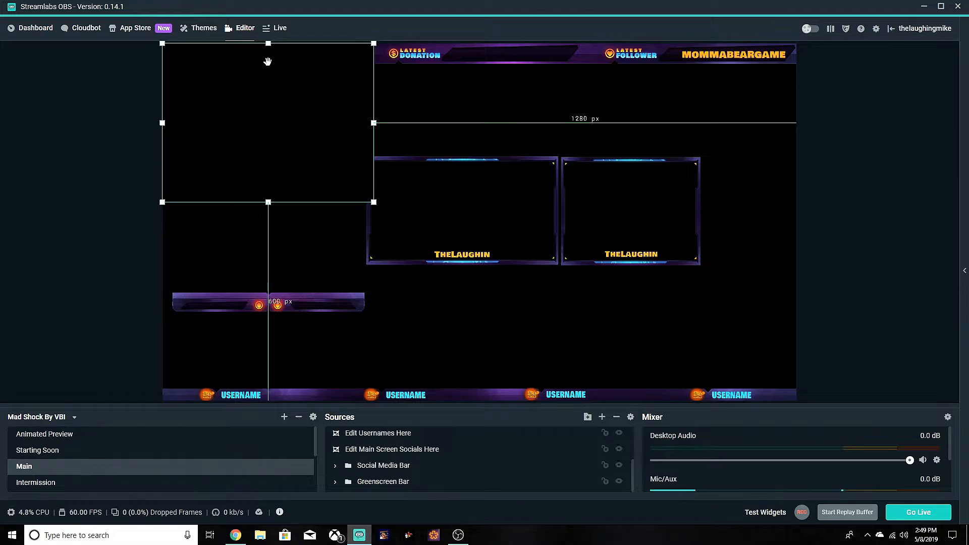
Move and scale the webcam source so it sits directly on top of the greenscreen bar and nearly matches its width
left_click_drag(296, 146, 311, 233)
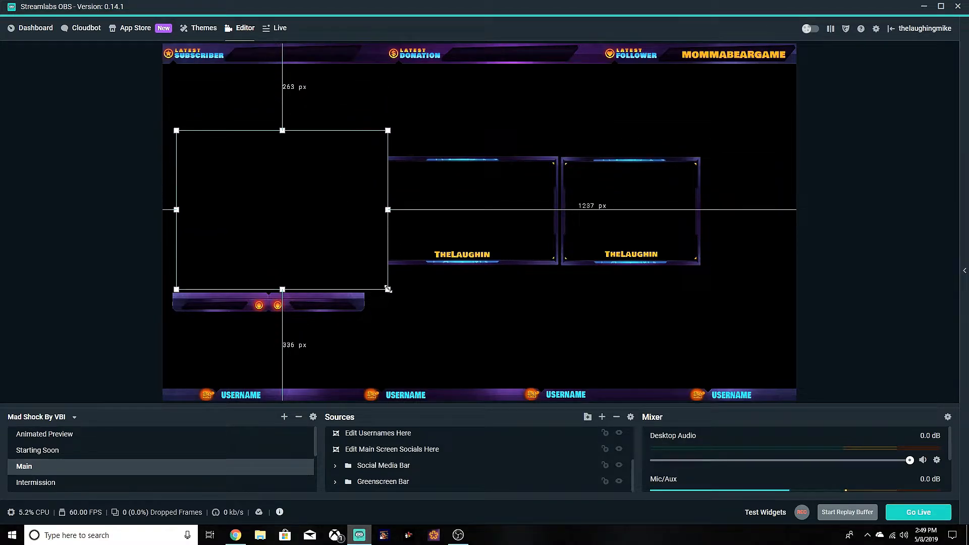
left_click_drag(388, 289, 346, 257)
left_click_drag(296, 193, 294, 226)
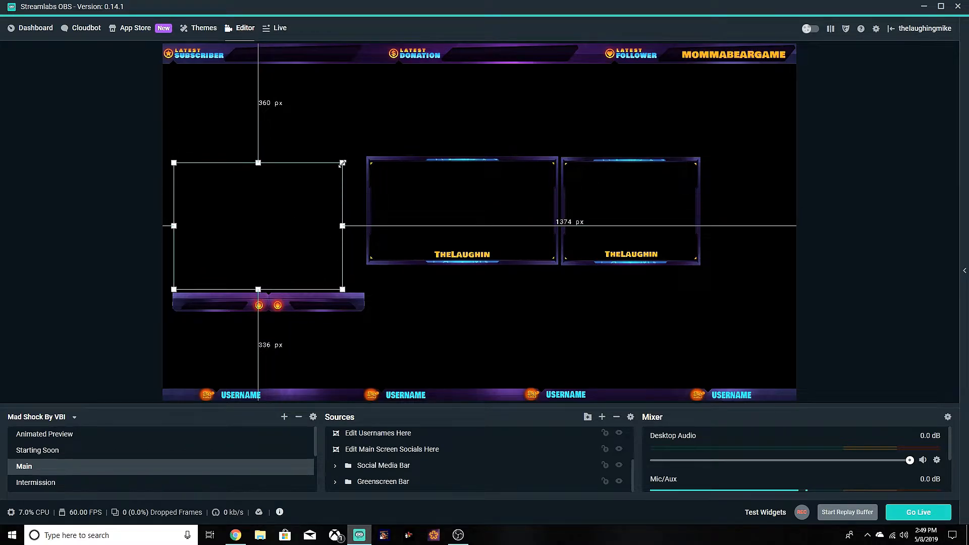
left_click_drag(343, 163, 362, 148)
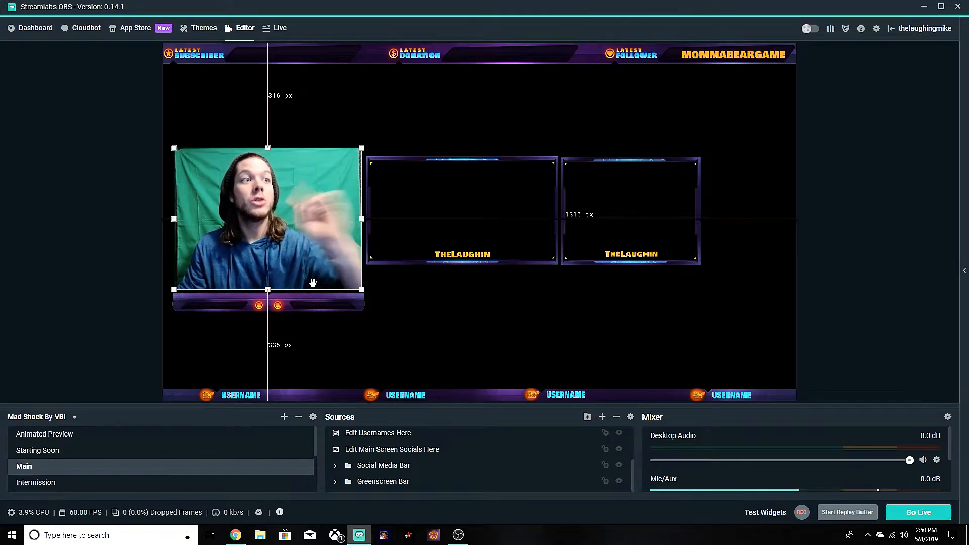
Try a Custom Resolution/FPS Type with a 1920x1080 resolution in the Video Capture Device settings
scroll(381, 477, "up", 2)
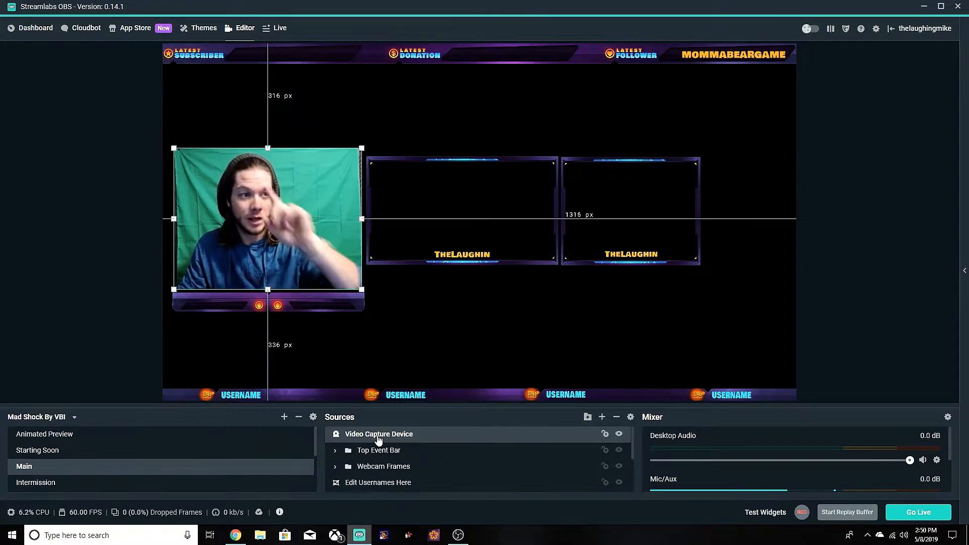
double_click(349, 436)
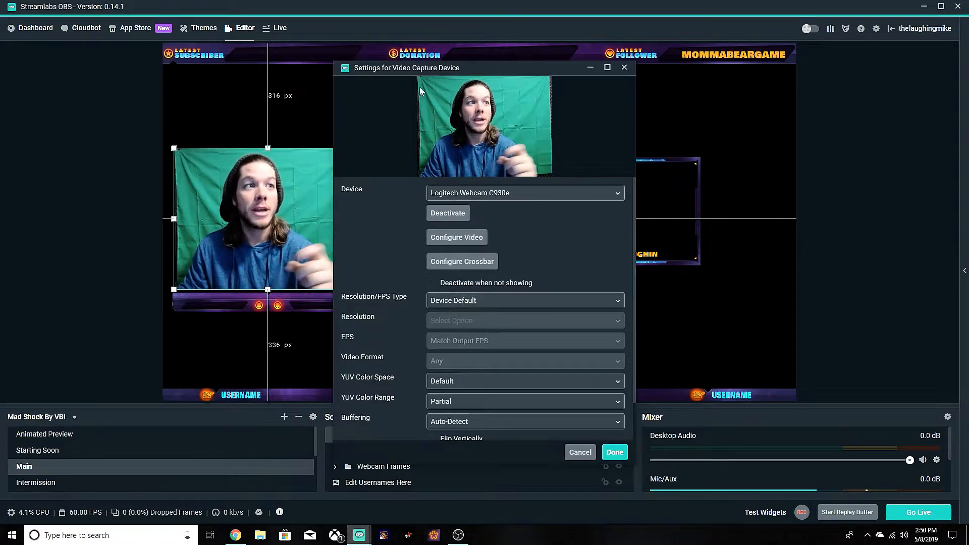
left_click(482, 301)
left_click(482, 318)
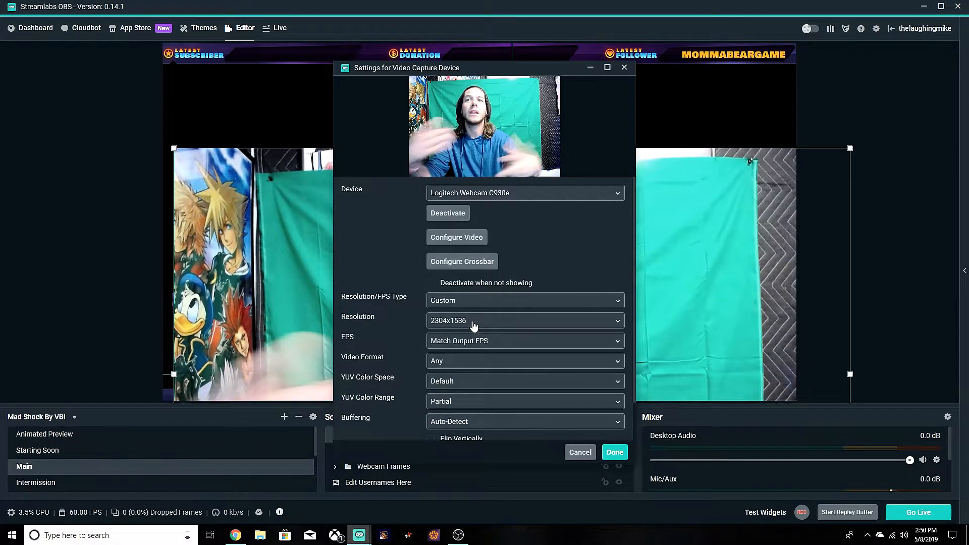
left_click(474, 326)
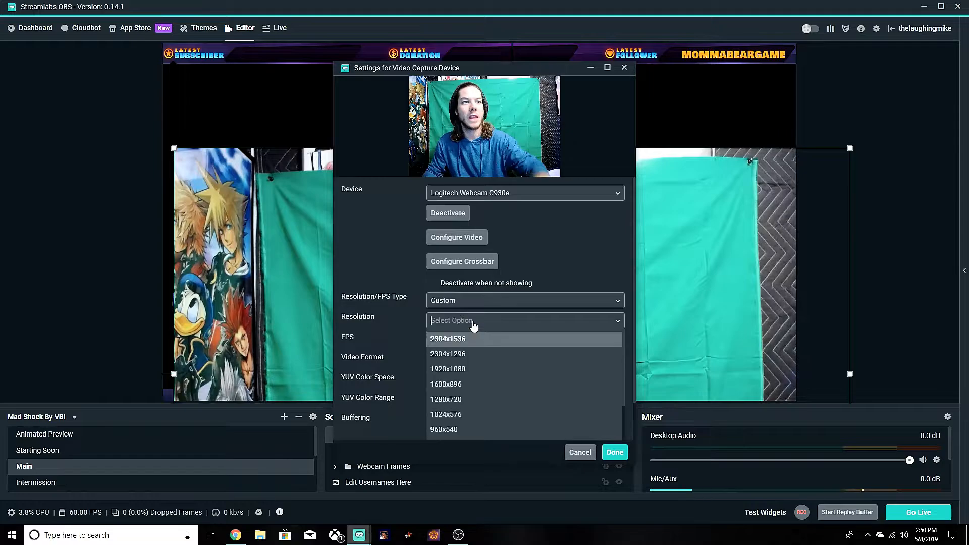
left_click(453, 374)
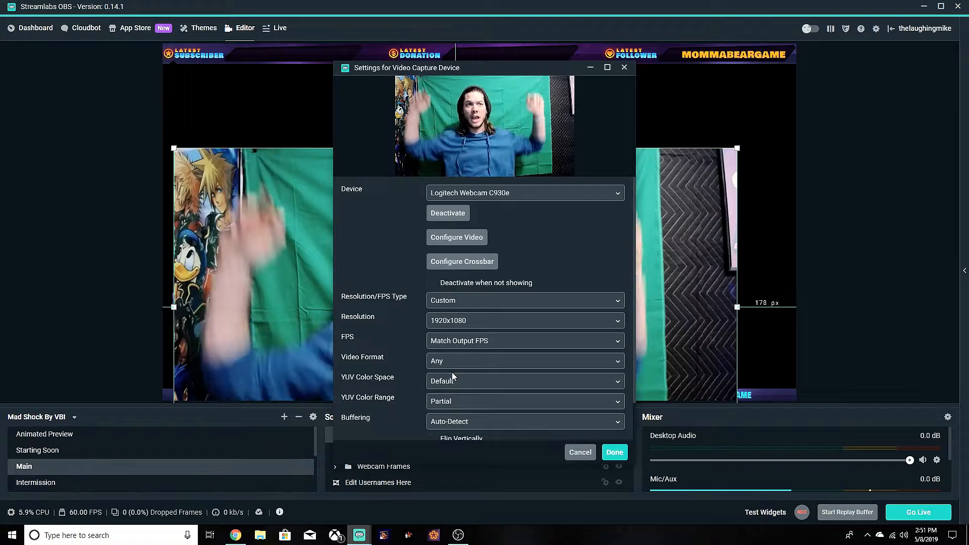
Return the webcam's Resolution/FPS Type to Device Default and accept the settings
left_click(463, 301)
left_click(463, 319)
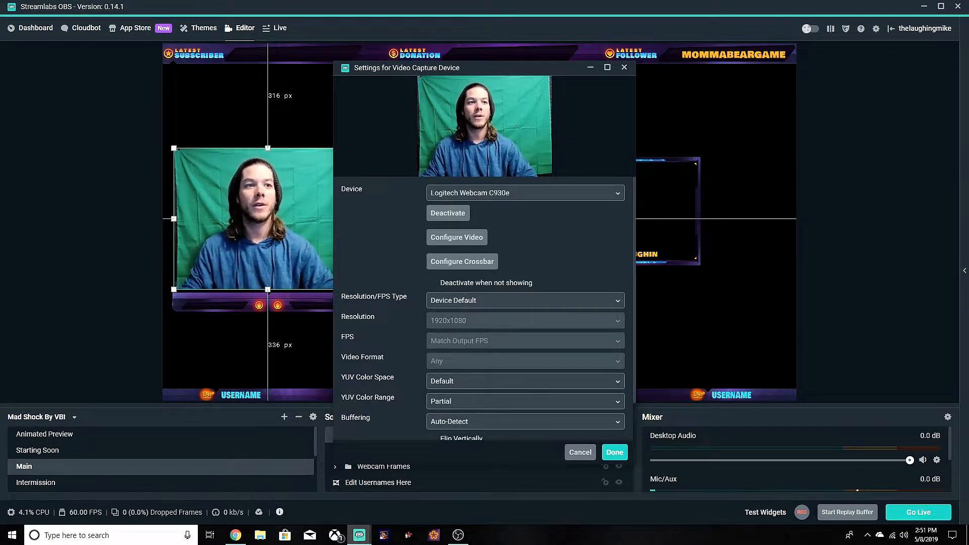
left_click(619, 454)
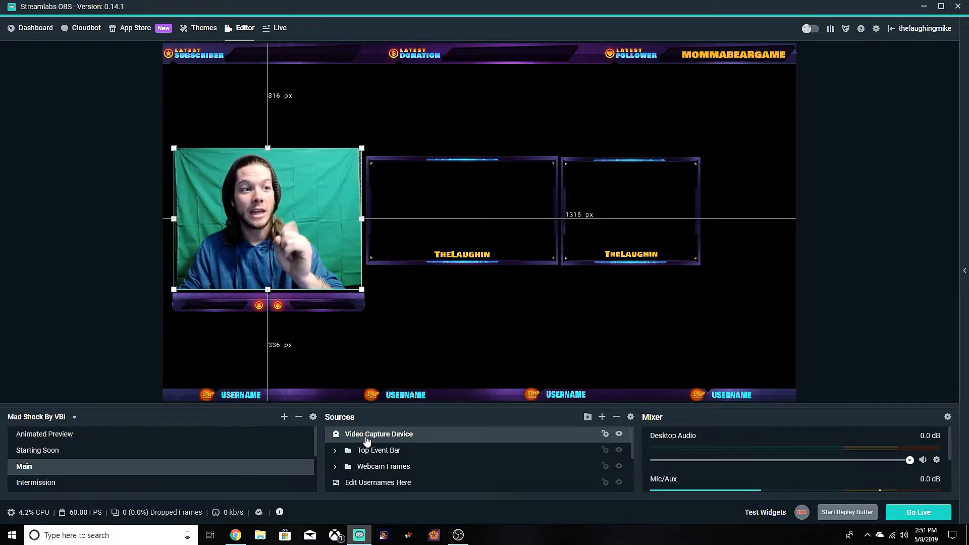
Add a Chroma Key filter to the Video Capture Device source, keeping the Green key color and default values
right_click(367, 436)
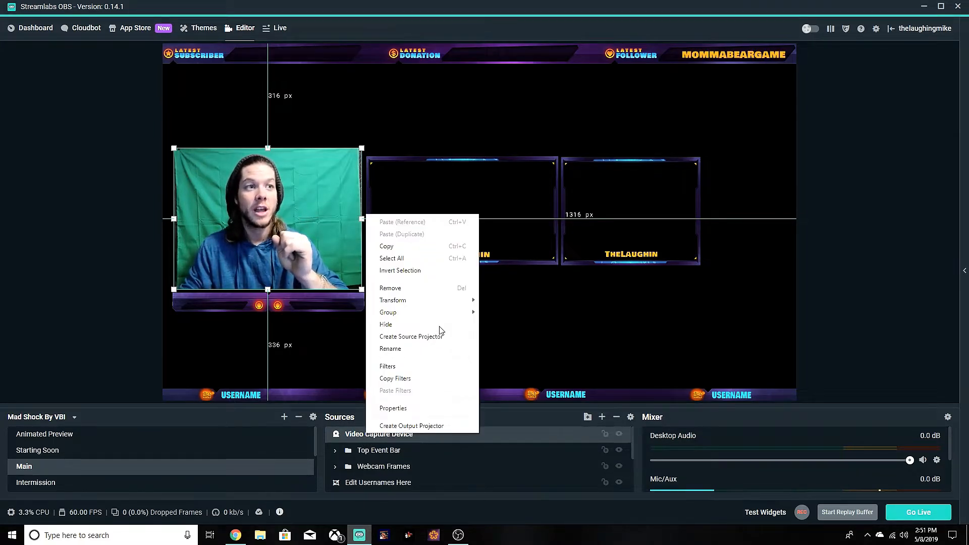
left_click(416, 367)
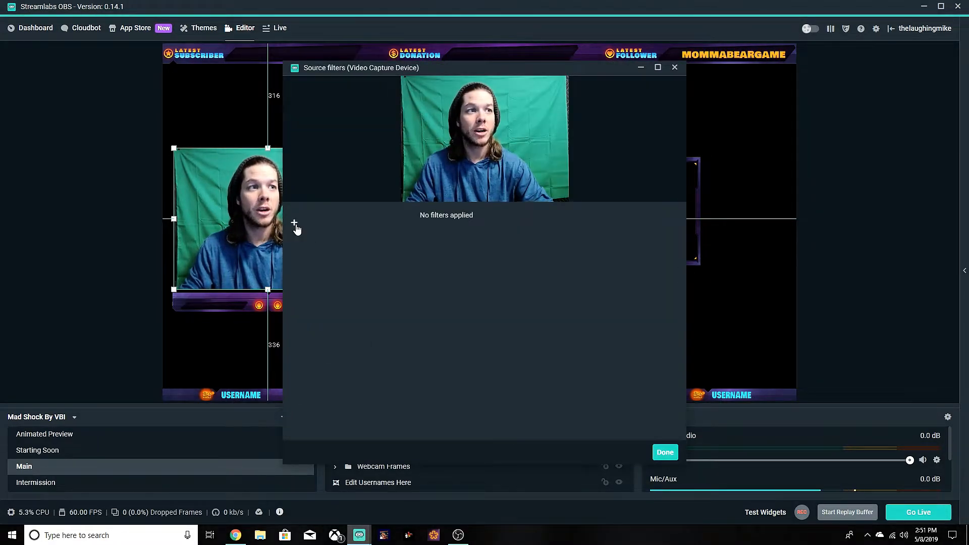
left_click(294, 223)
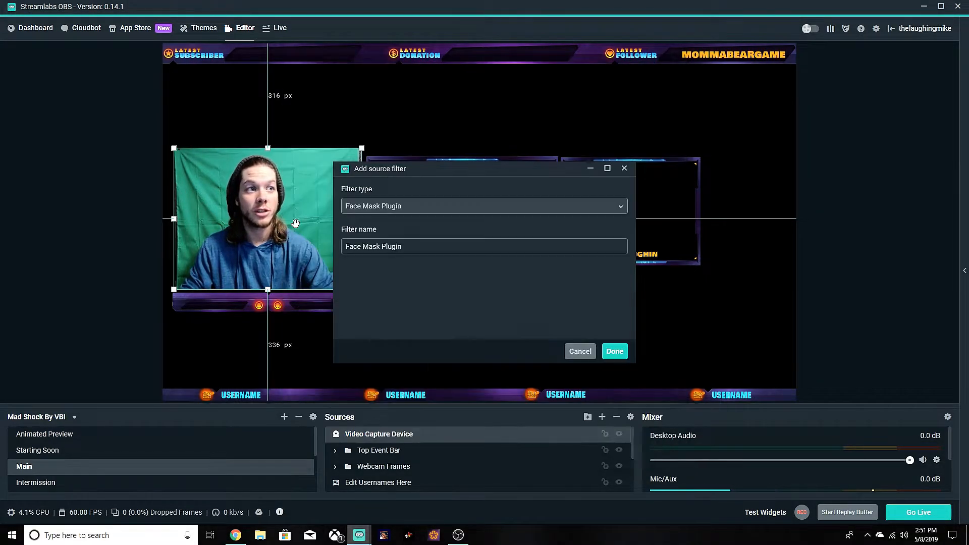
left_click(413, 207)
scroll(381, 302, "down", 3)
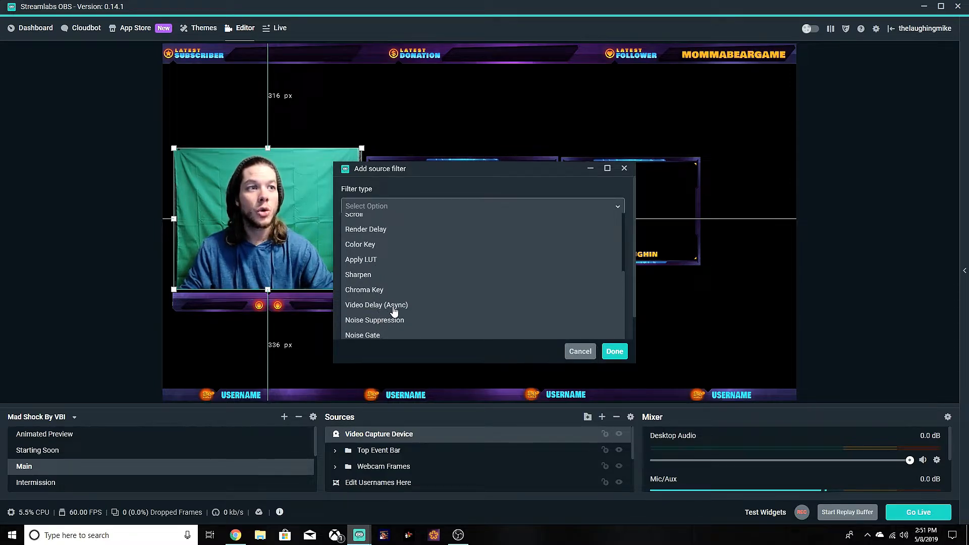
left_click(375, 290)
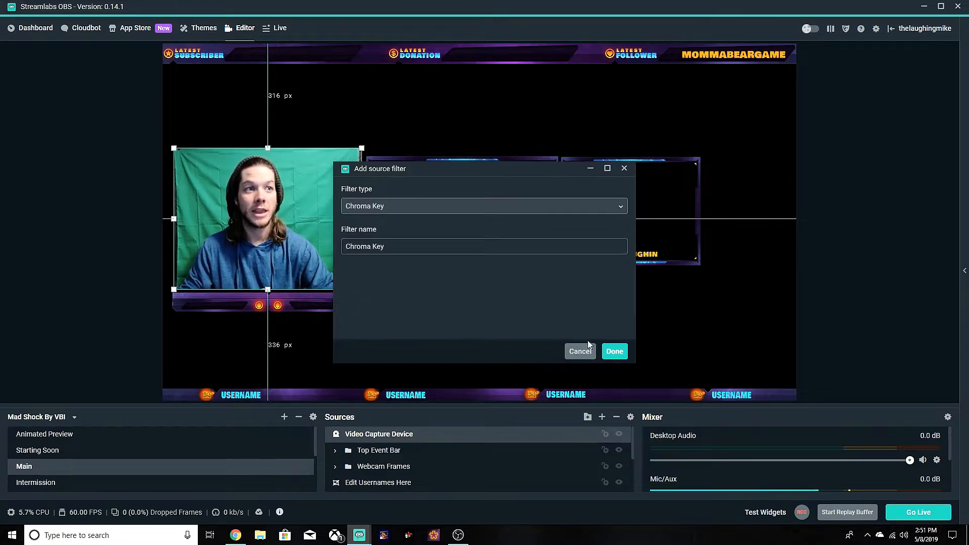
left_click(615, 351)
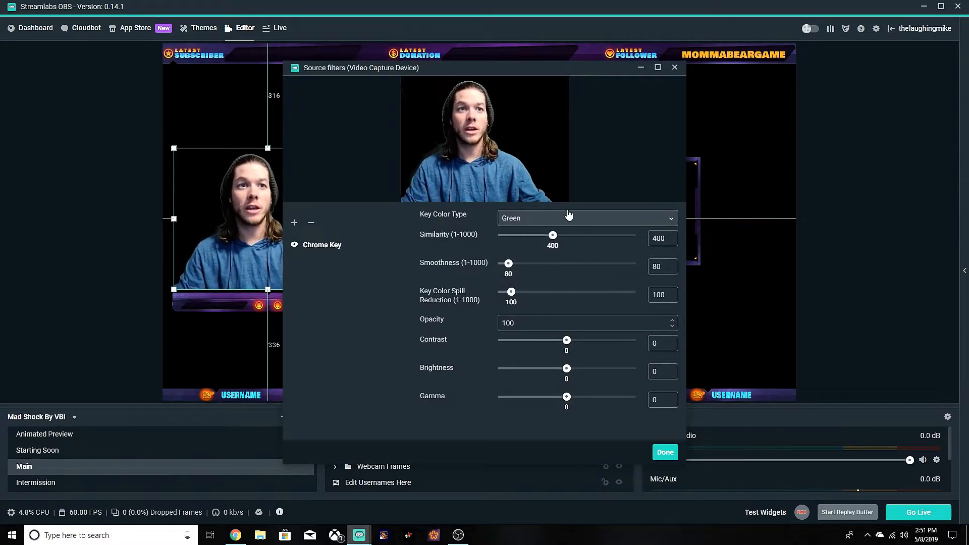
left_click(664, 452)
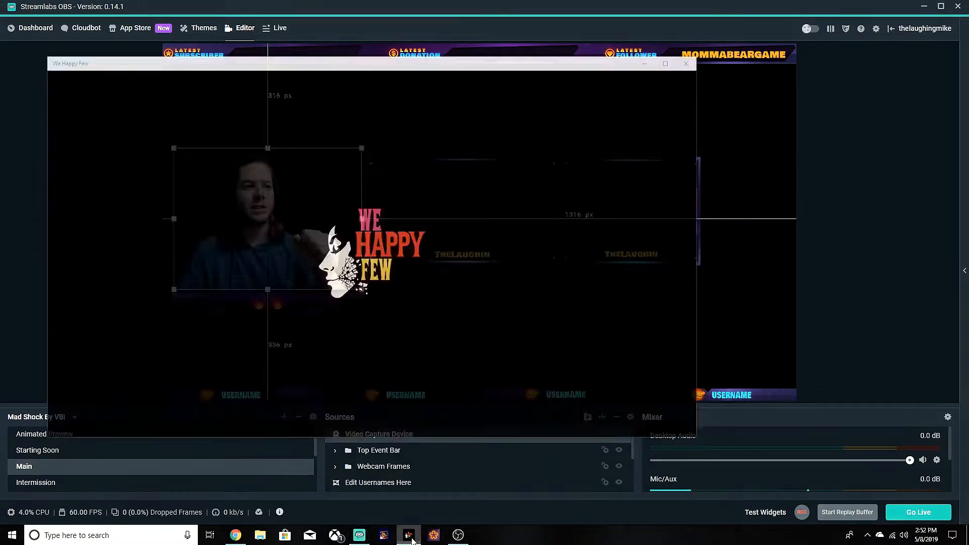
Review the Social Media Bar source and the Edit Screen Socials Here and Starting Soon scenes, ending on the Main scene
scroll(389, 463, "down", 2)
left_click(389, 465)
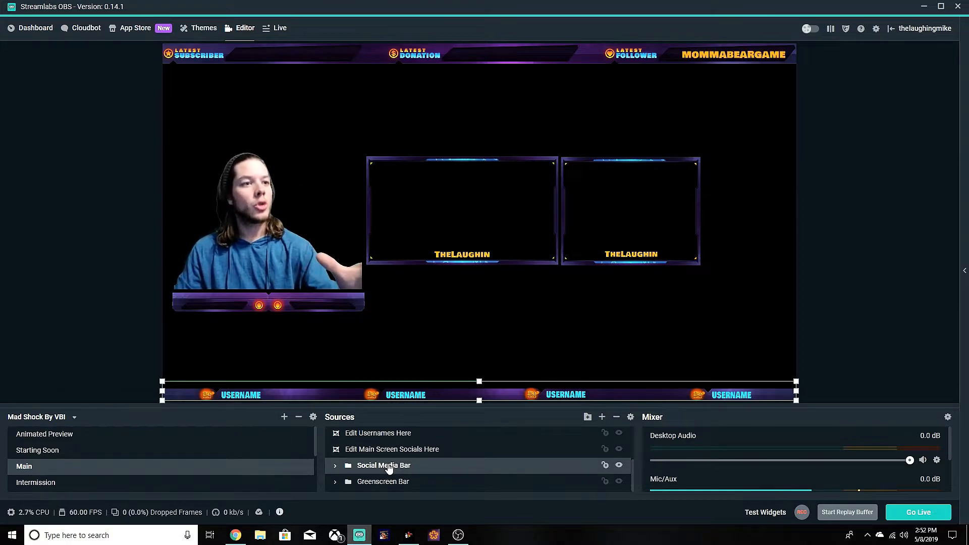
scroll(30, 472, "down", 4)
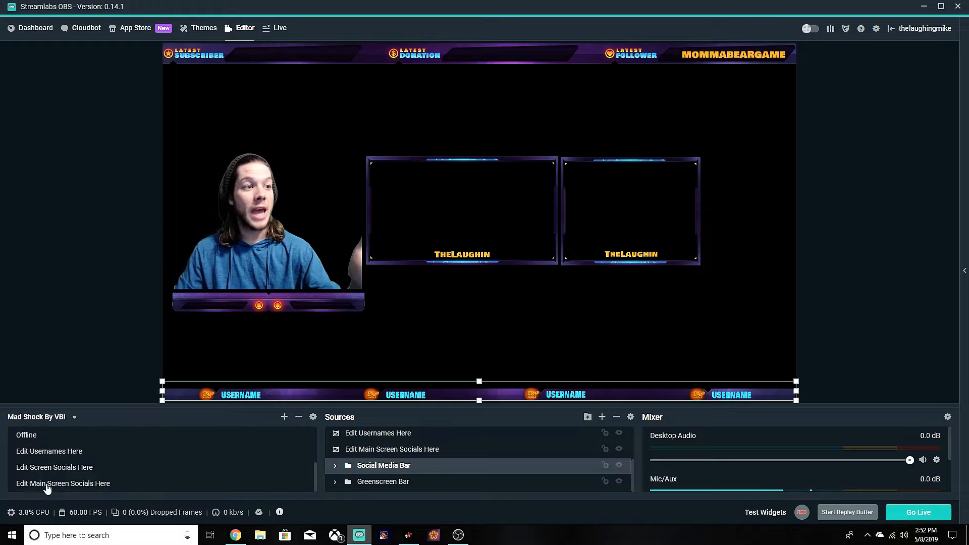
left_click(60, 453)
left_click(62, 470)
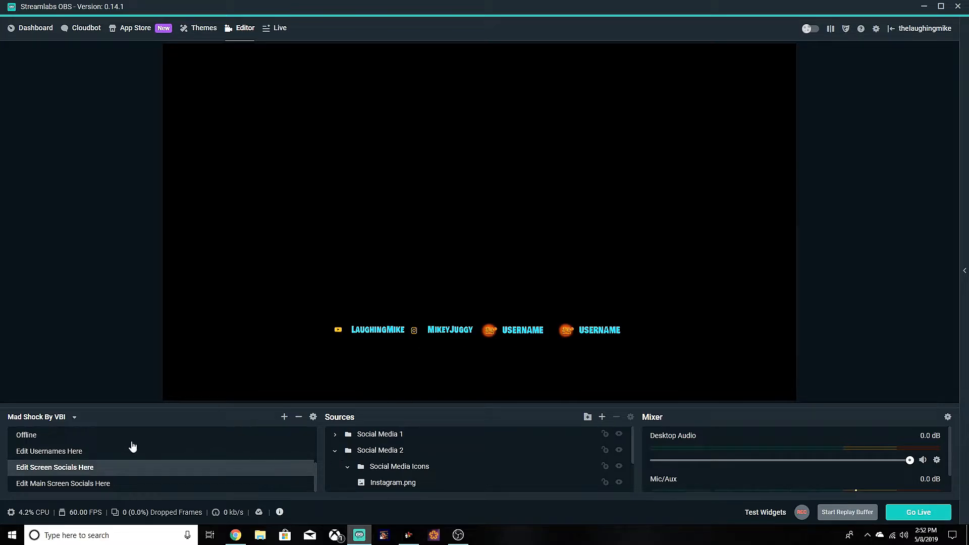
scroll(49, 437, "up", 4)
left_click(46, 455)
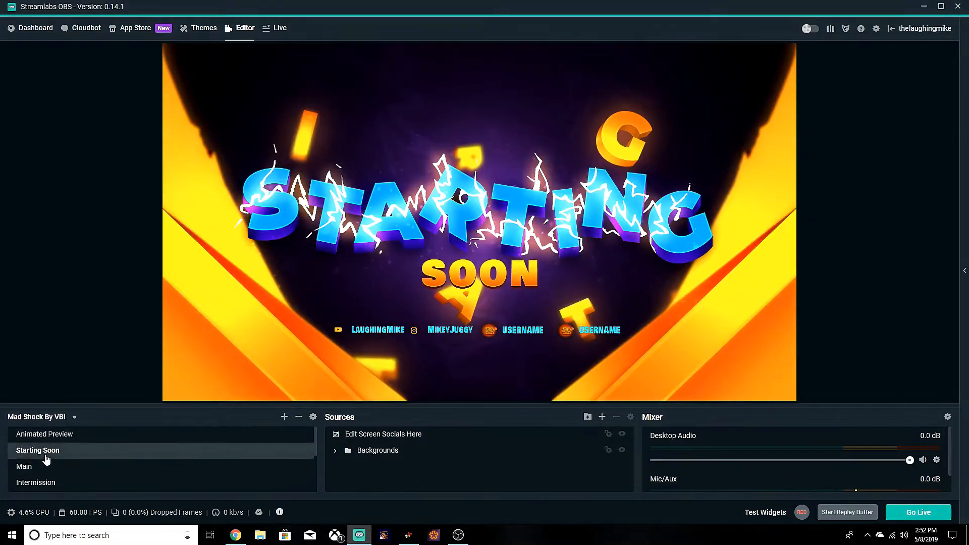
left_click(45, 465)
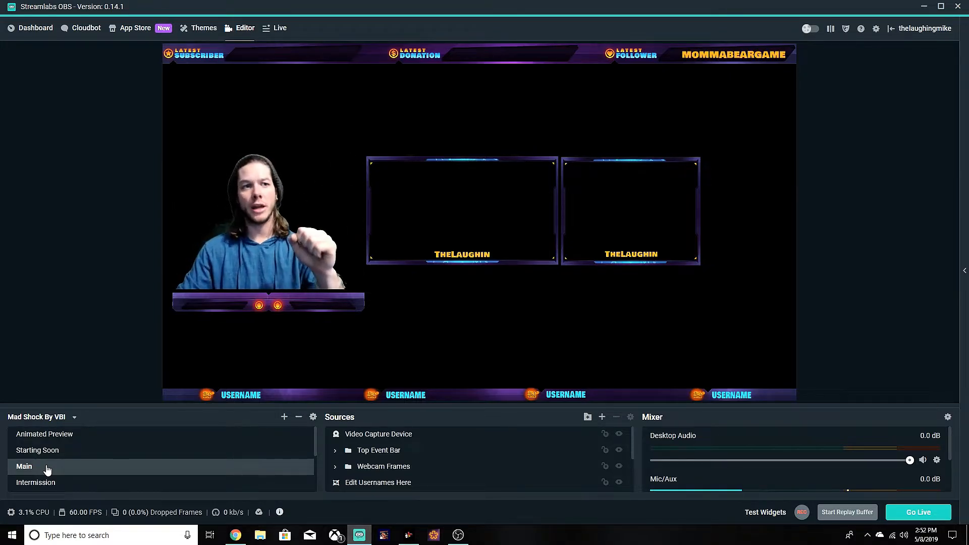
Remove the Webcam Frames folder from the Main scene's sources
left_click(510, 158)
scroll(378, 444, "down", 3)
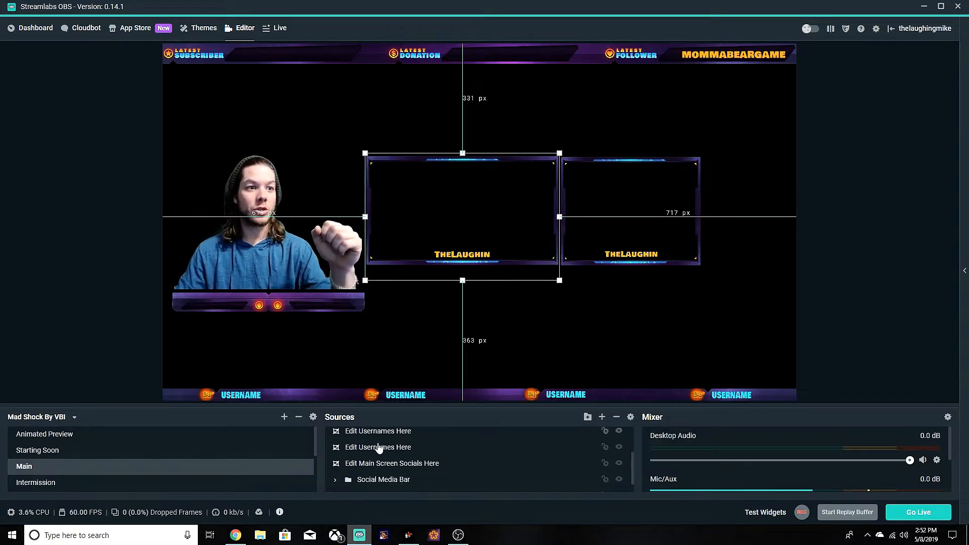
scroll(346, 465, "up", 3)
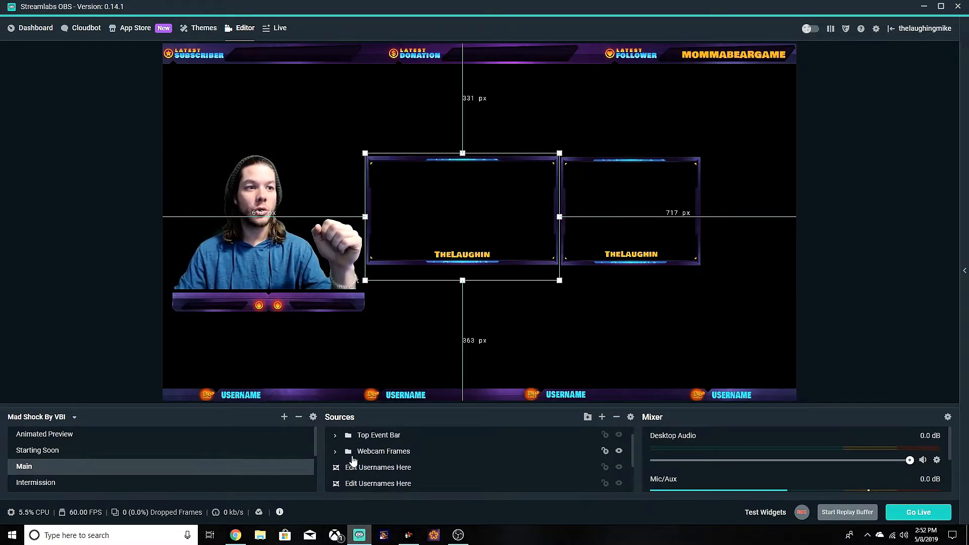
left_click(379, 454)
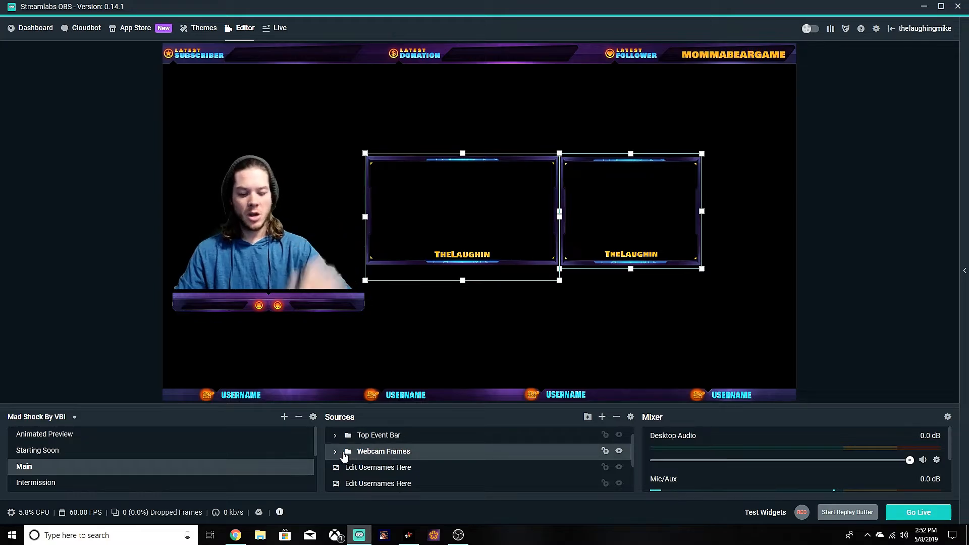
key("Delete")
key("Return")
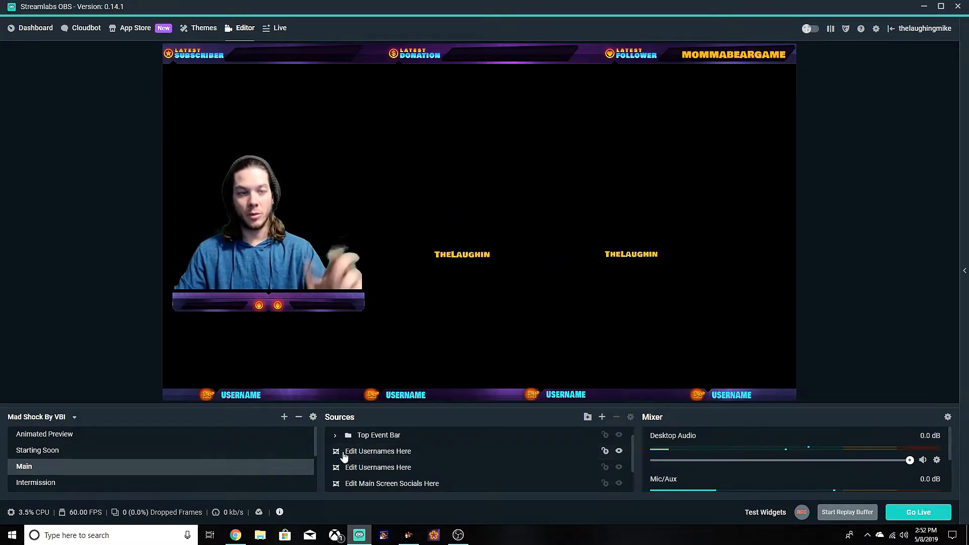
Remove both Edit Usernames Here sources from the Main scene
left_click(379, 452)
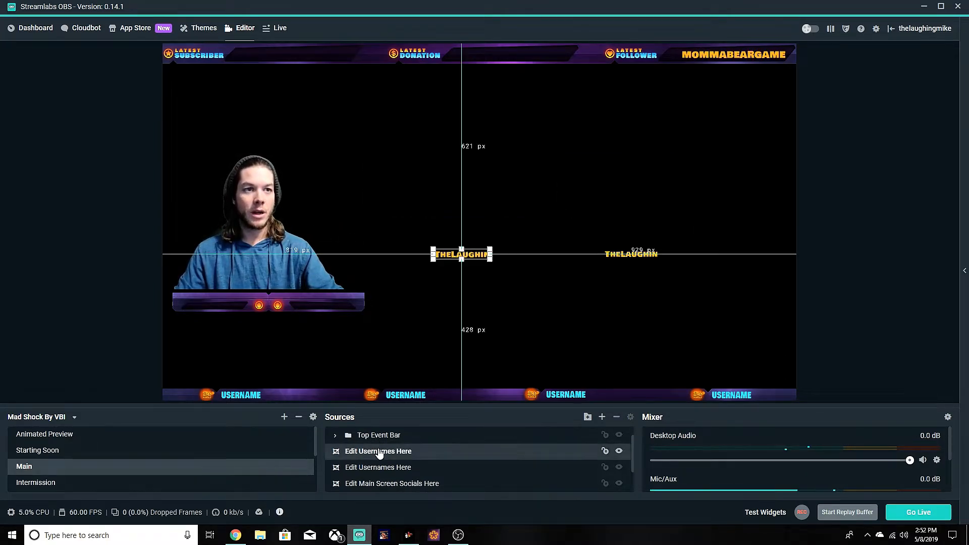
key("Delete")
key("Return")
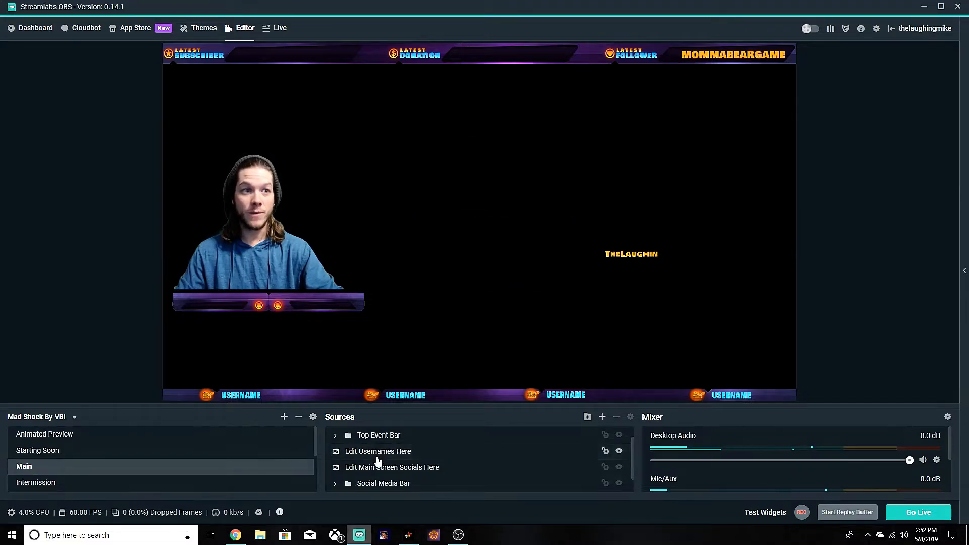
left_click(383, 458)
key("Delete")
key("Return")
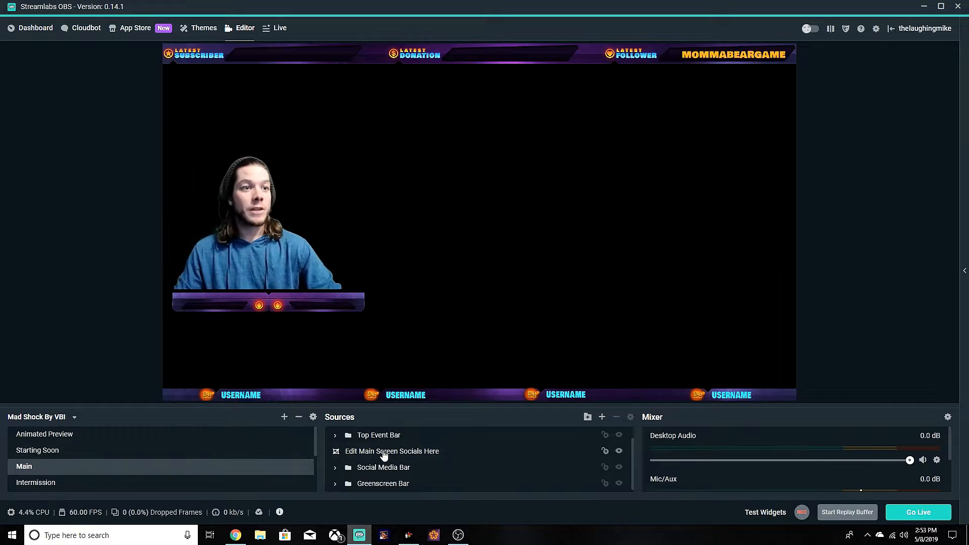
Move the Video Capture Device source into the Greenscreen Bar folder, above its Event Icons folders
scroll(383, 455, "up", 1)
left_click_drag(379, 433, 384, 483)
left_click(348, 477)
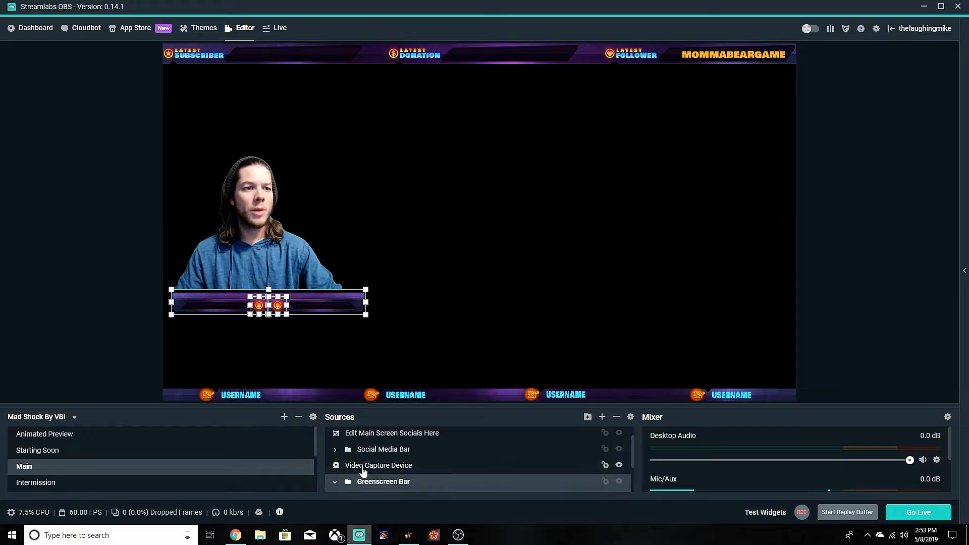
left_click(362, 471)
scroll(367, 487, "down", 1)
scroll(374, 457, "up", 1)
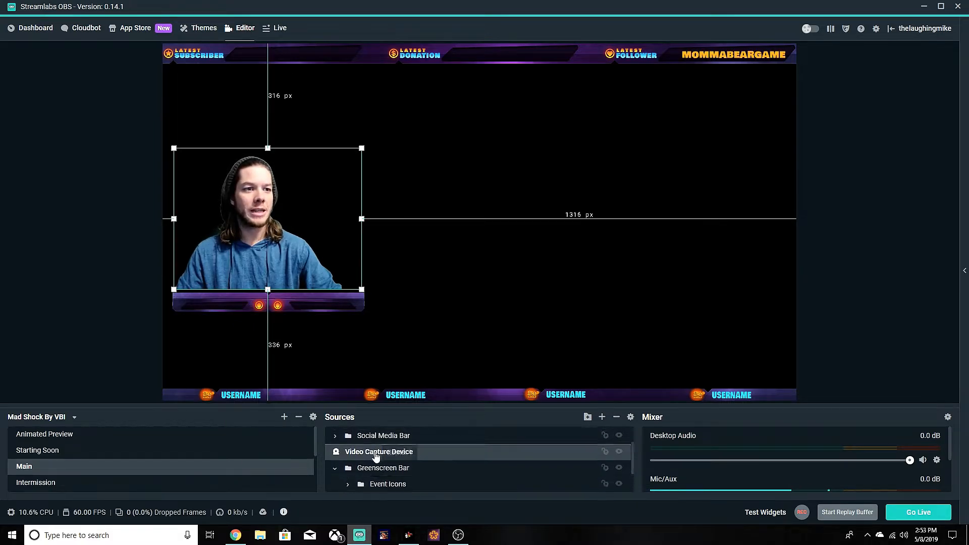
scroll(376, 460, "down", 2)
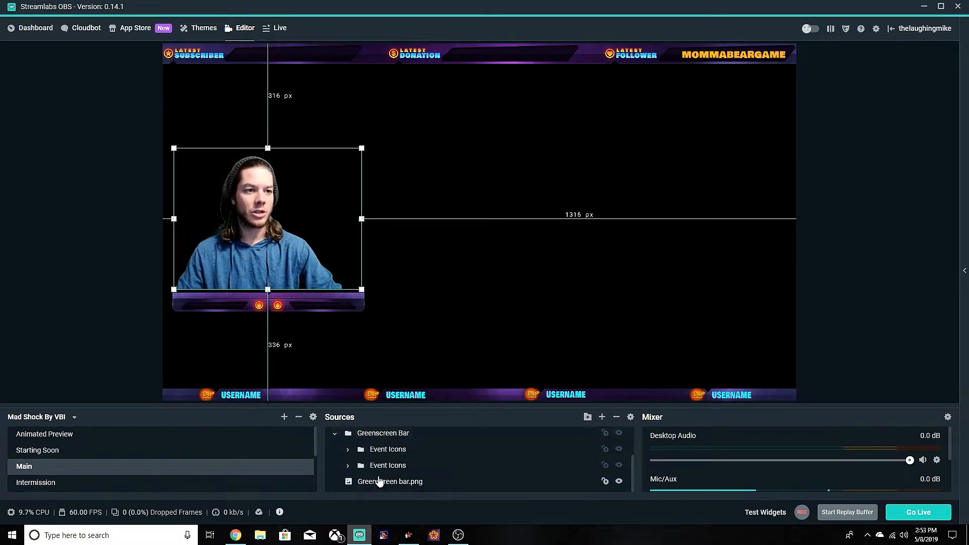
left_click_drag(404, 488, 417, 461)
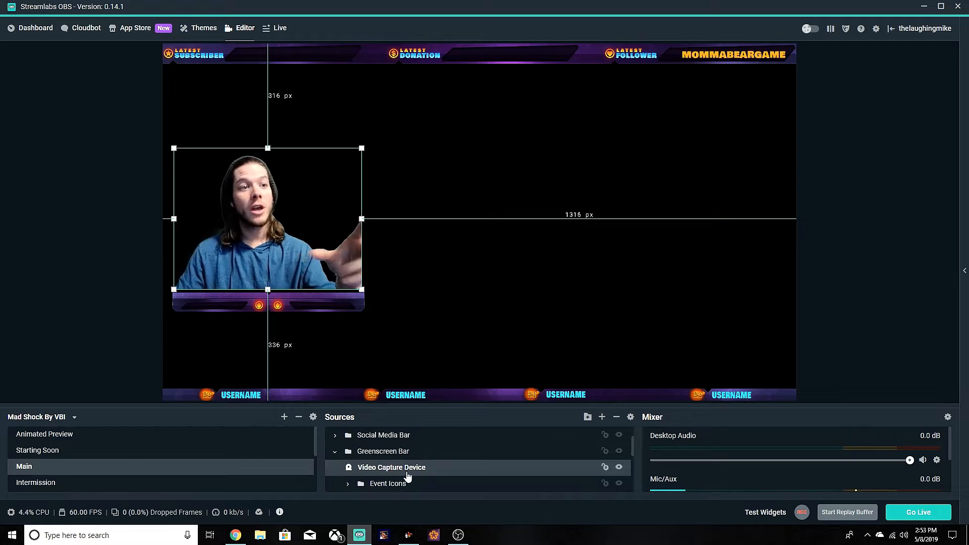
Examine the individual icon sources in the second Event Icons folder of the Greenscreen Bar
scroll(397, 472, "down", 3)
scroll(397, 476, "down", 3)
scroll(392, 475, "up", 6)
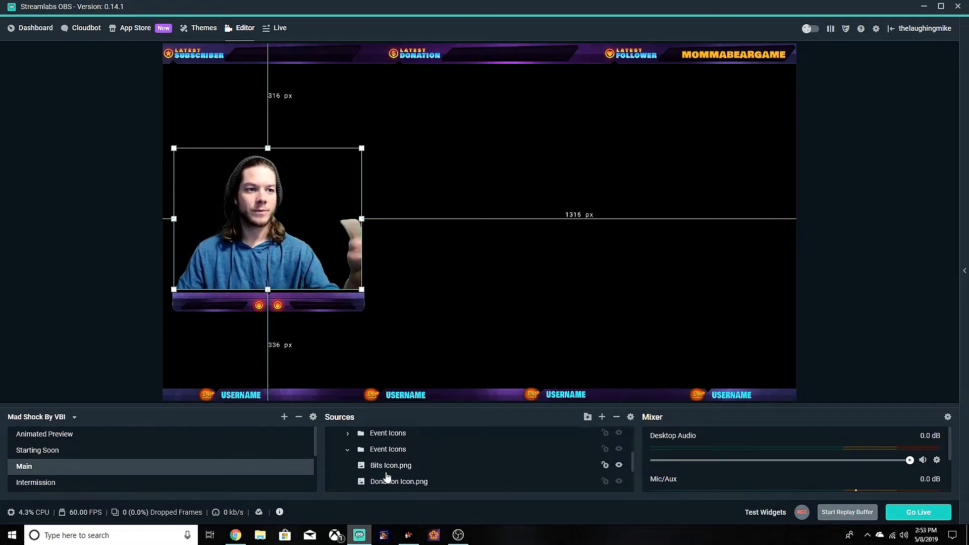
scroll(387, 476, "down", 3)
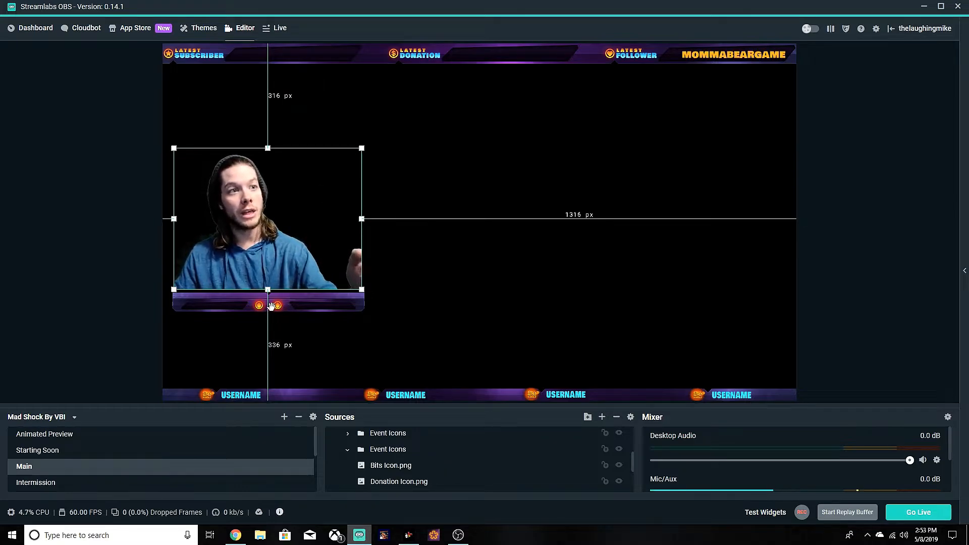
left_click(396, 463)
left_click(395, 481)
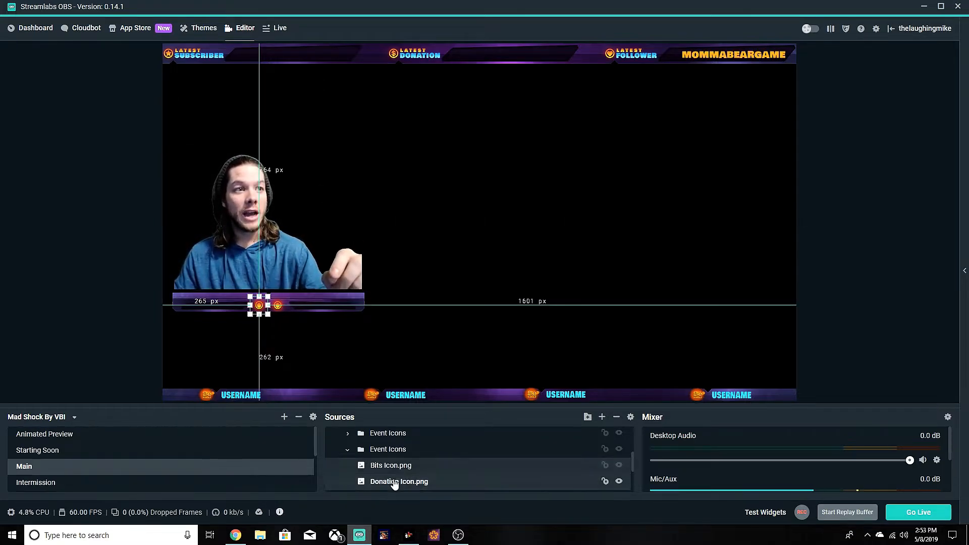
scroll(395, 484, "down", 1)
left_click(395, 447)
left_click(396, 463)
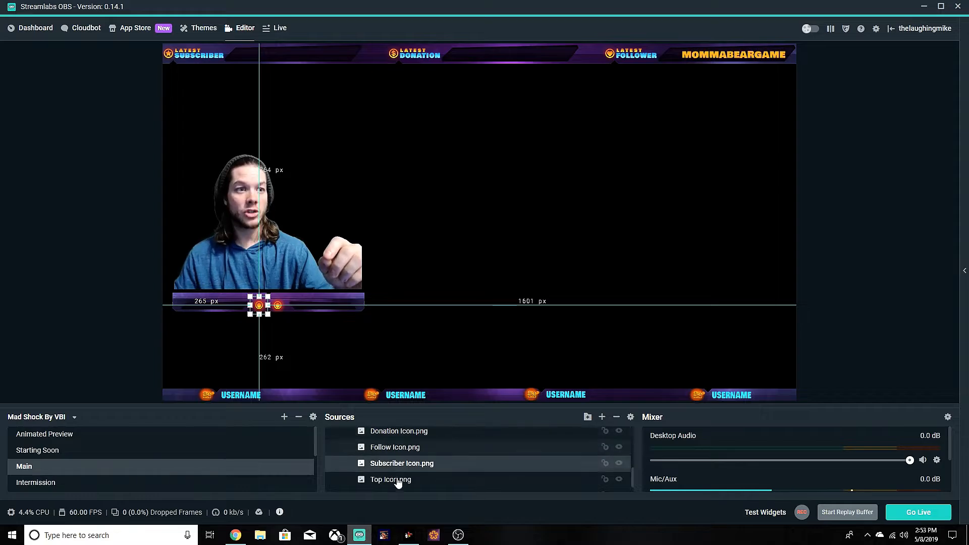
Remove Top Icon.png, Donation Icon.png and Bits Icon.png together from the second Event Icons folder
left_click(396, 479)
scroll(397, 484, "down", 1)
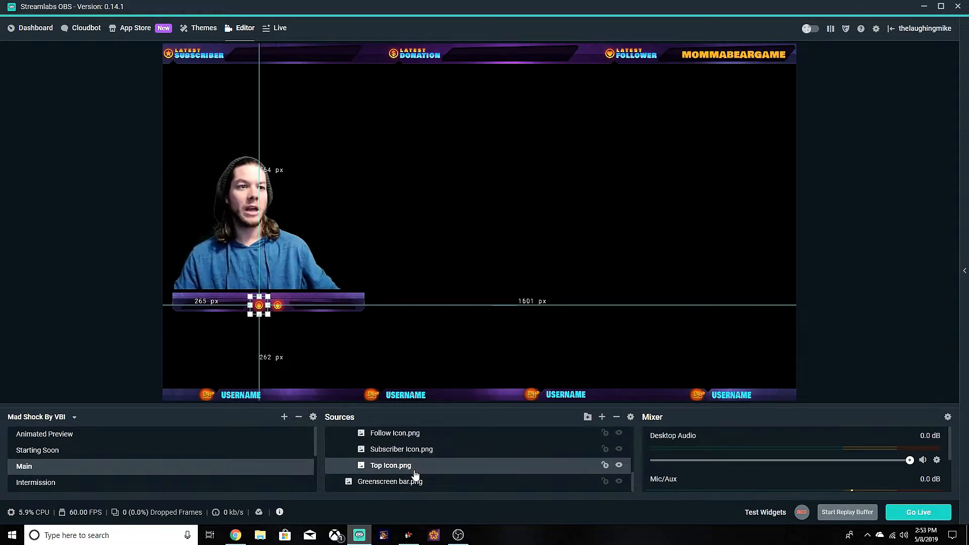
scroll(416, 474, "up", 3)
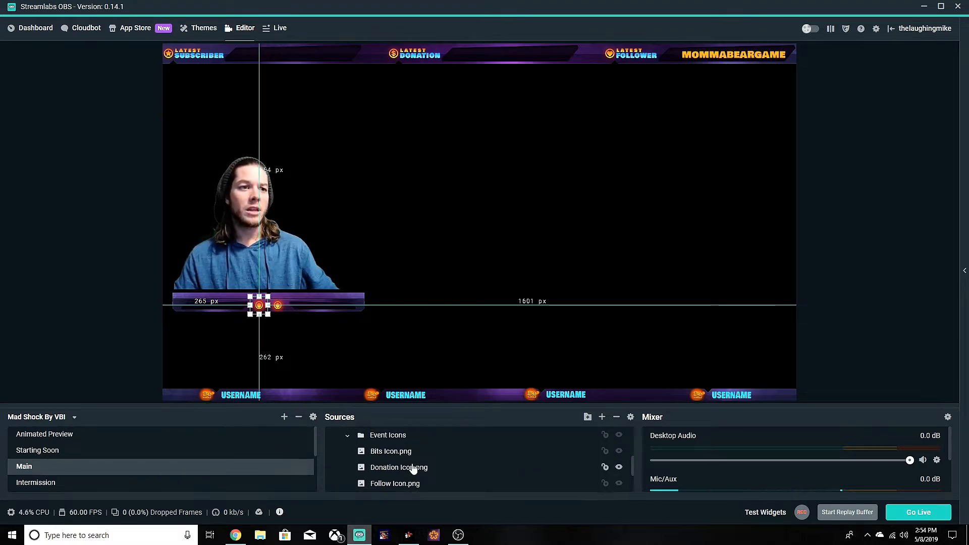
left_click(413, 469, "ctrl")
left_click(405, 452, "ctrl")
key("Delete")
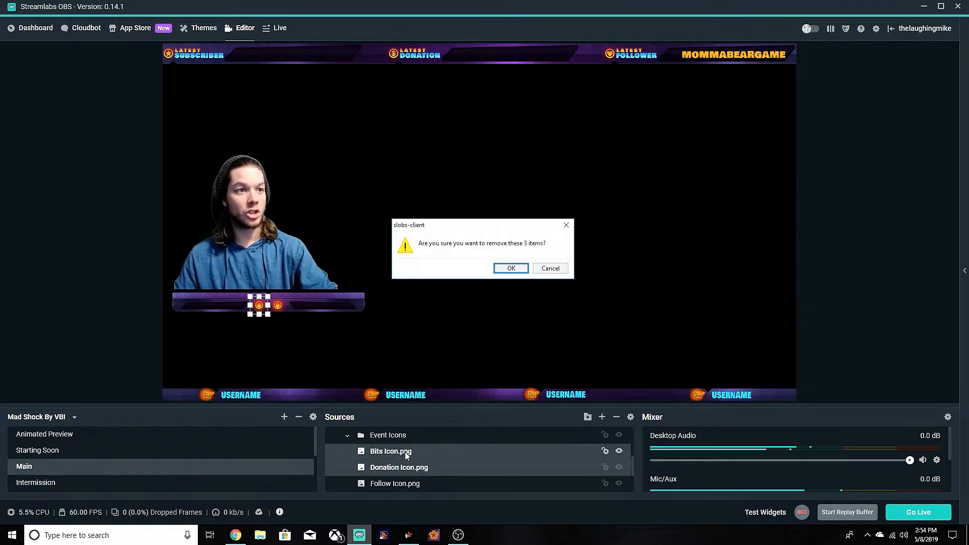
key("Return")
Remove Subscriber Icon.png from the second Event Icons folder and collapse that folder
left_click(403, 467)
key("Delete")
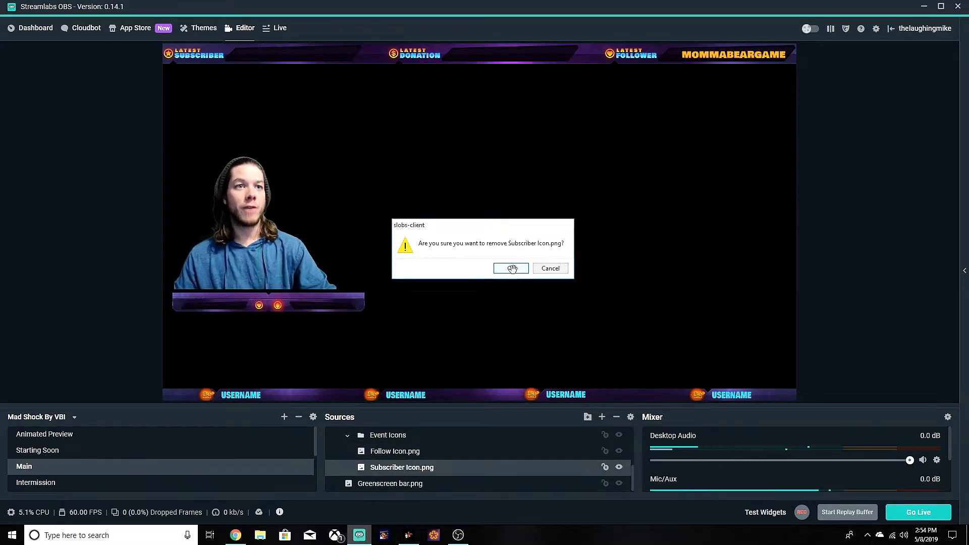
key("Return")
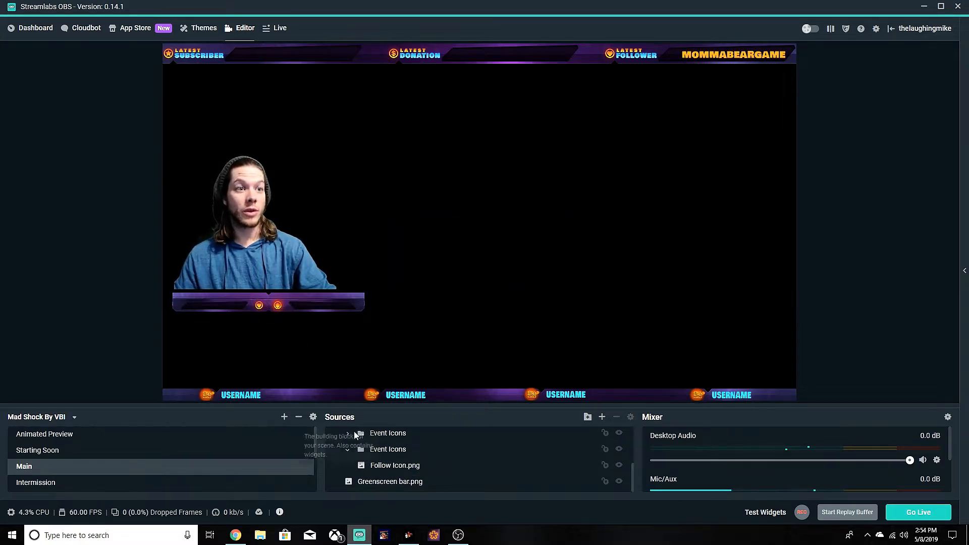
left_click(347, 449)
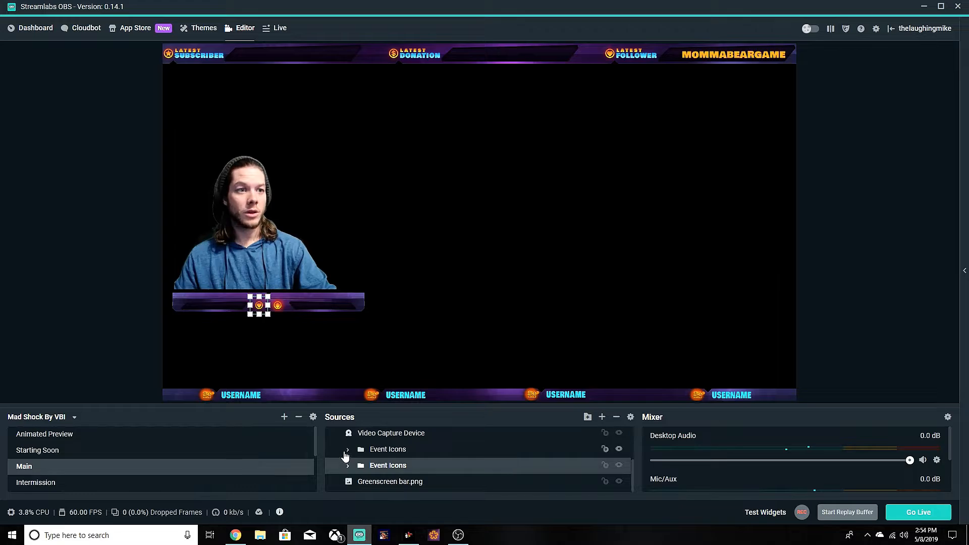
Remove the Bits, Donation, Follow and Top icons from the first Event Icons folder, keeping only Subscriber Icon.png
left_click(348, 449)
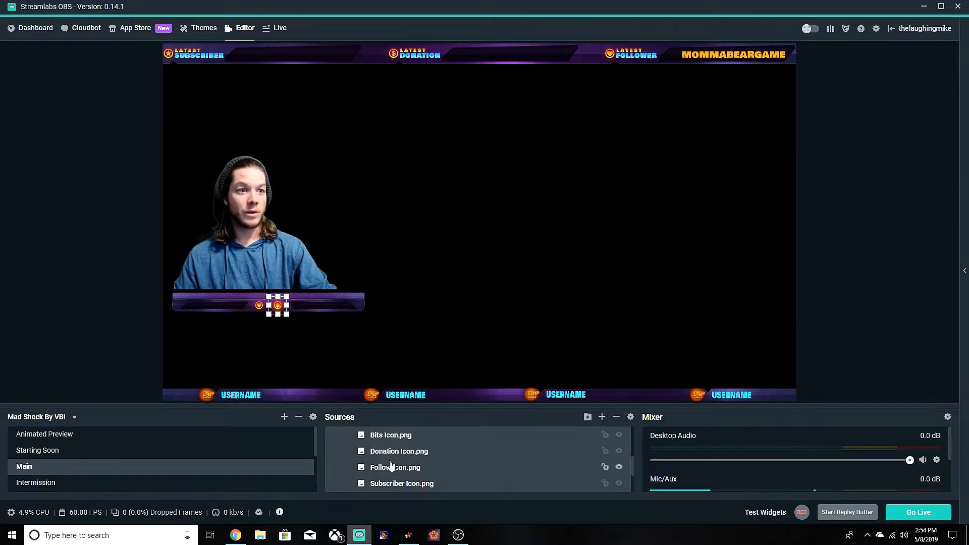
left_click(384, 437)
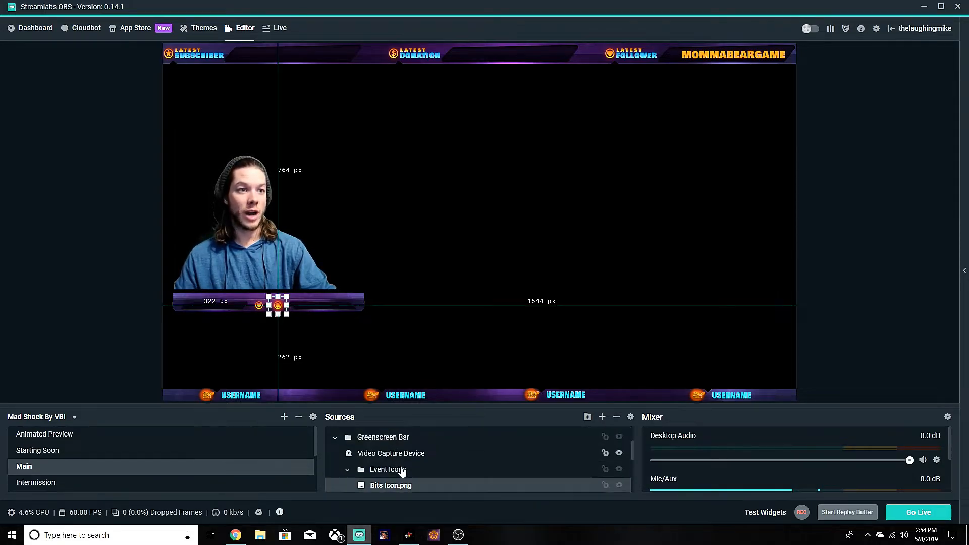
scroll(402, 470, "down", 1)
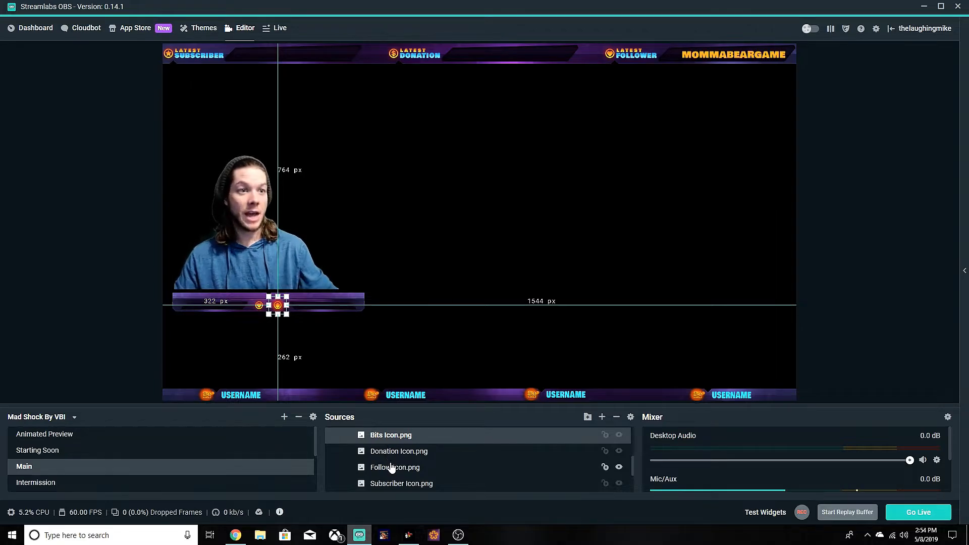
left_click(400, 454, "ctrl")
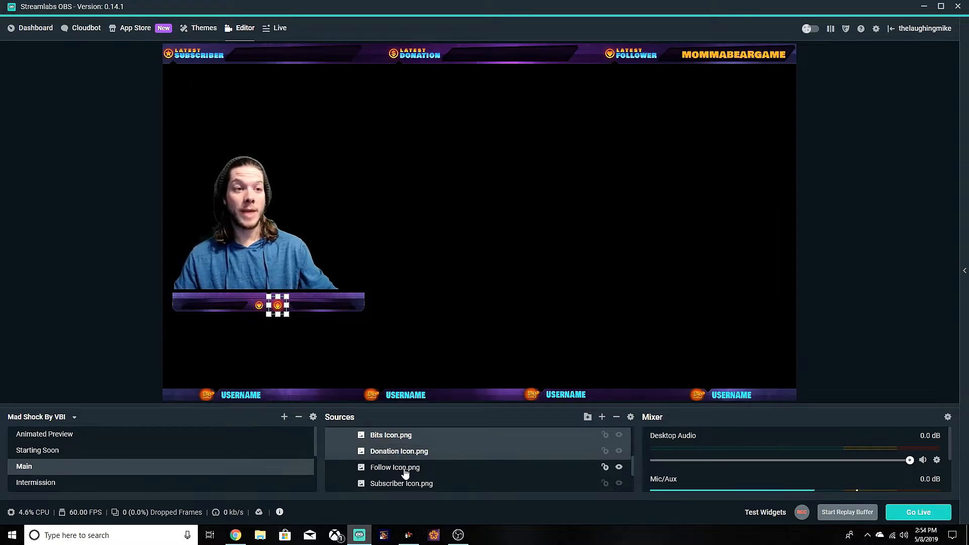
scroll(405, 471, "down", 1)
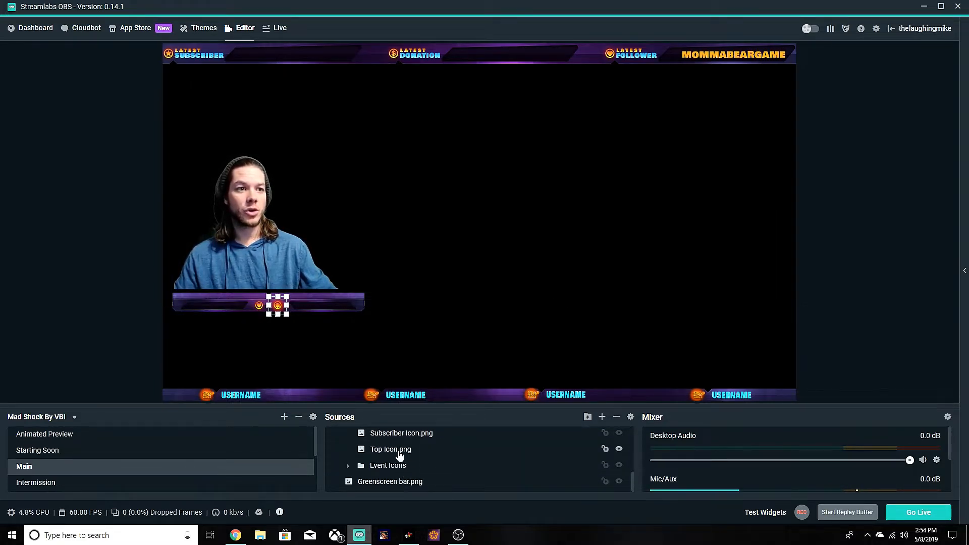
left_click(400, 454)
key("Delete")
key("Return")
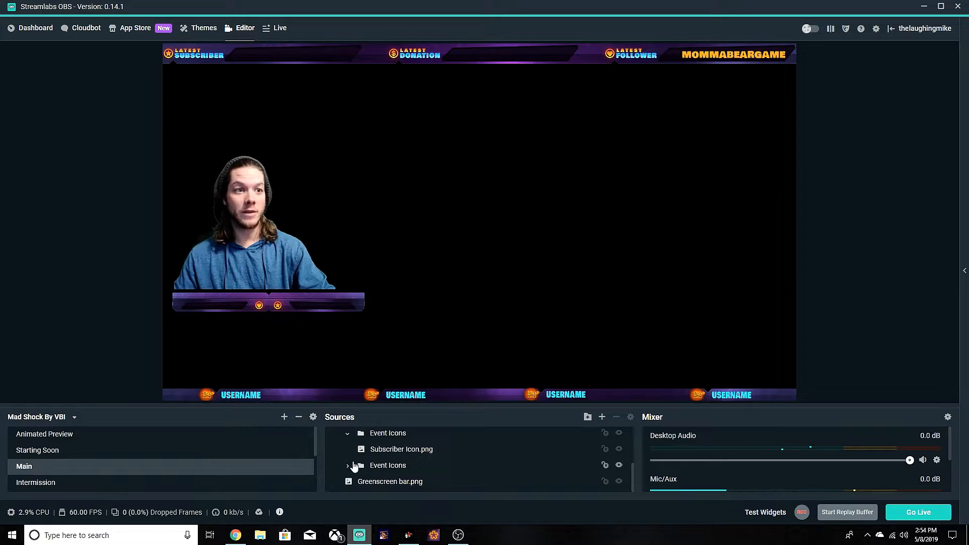
Collapse the first Event Icons folder inside the Greenscreen Bar folder
left_click(324, 309)
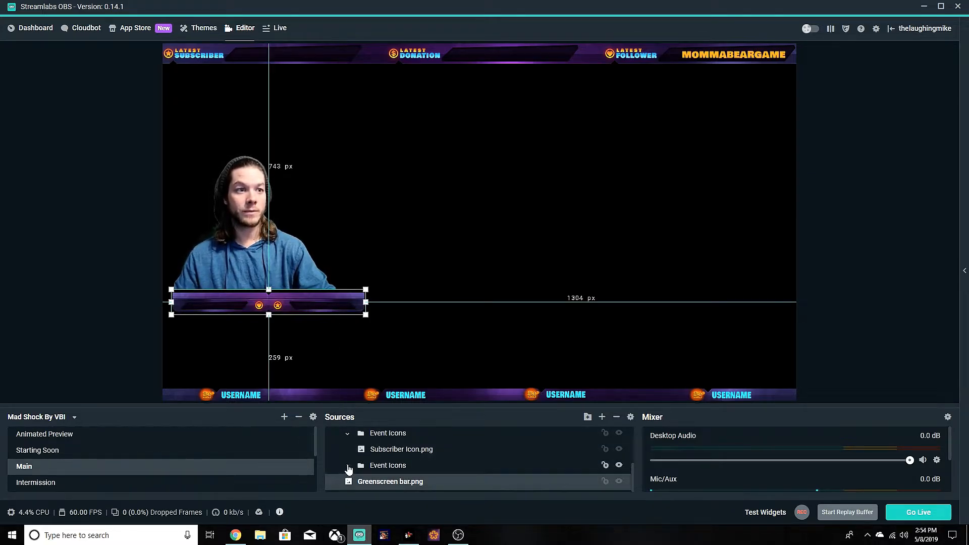
left_click(348, 437)
scroll(354, 459, "up", 1)
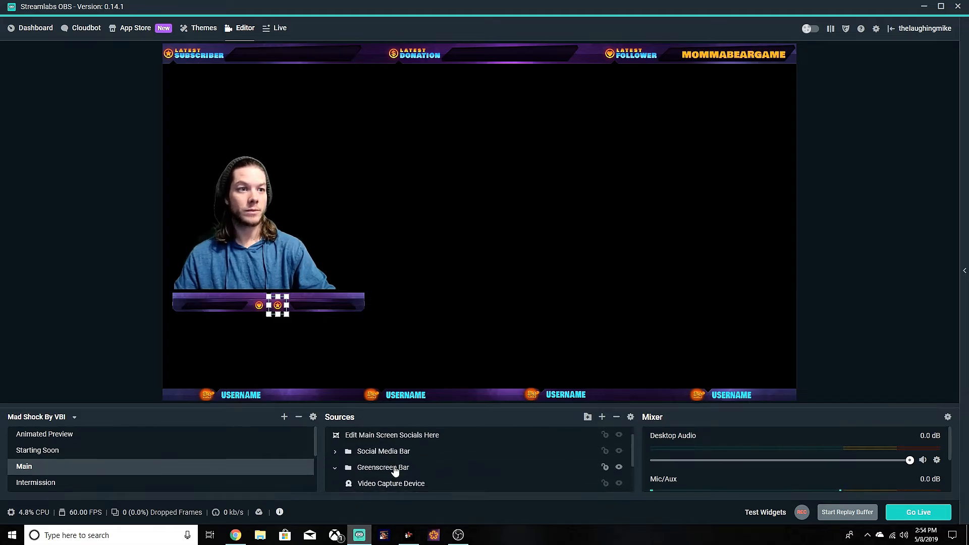
scroll(349, 457, "down", 1)
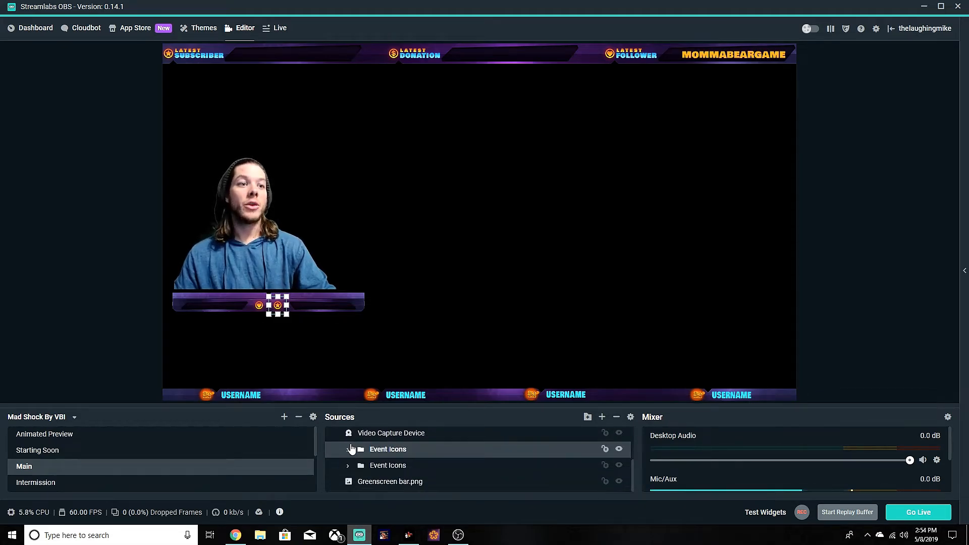
Shrink the whole Greenscreen Bar group, including the webcam, and move it to the lower-left corner of the Main scene
scroll(352, 449, "up", 1)
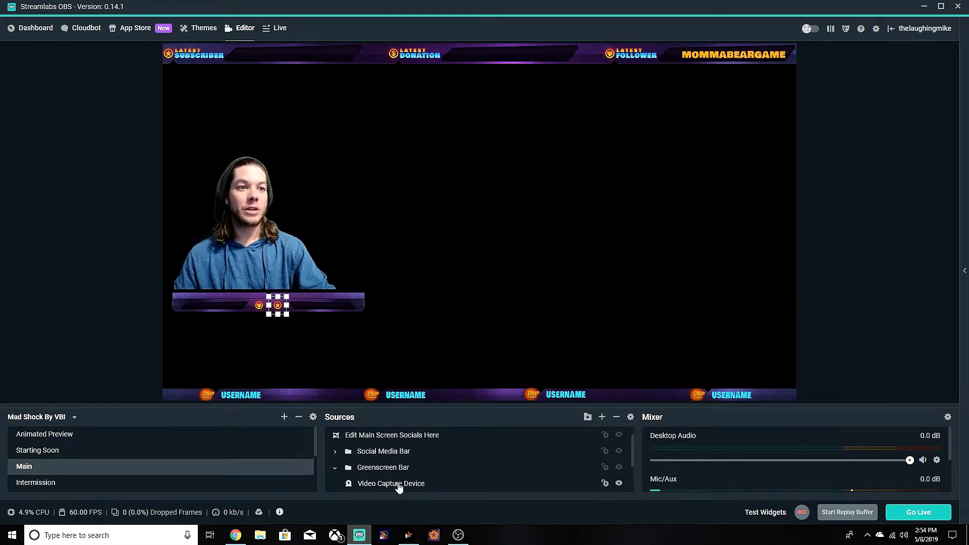
left_click(348, 466)
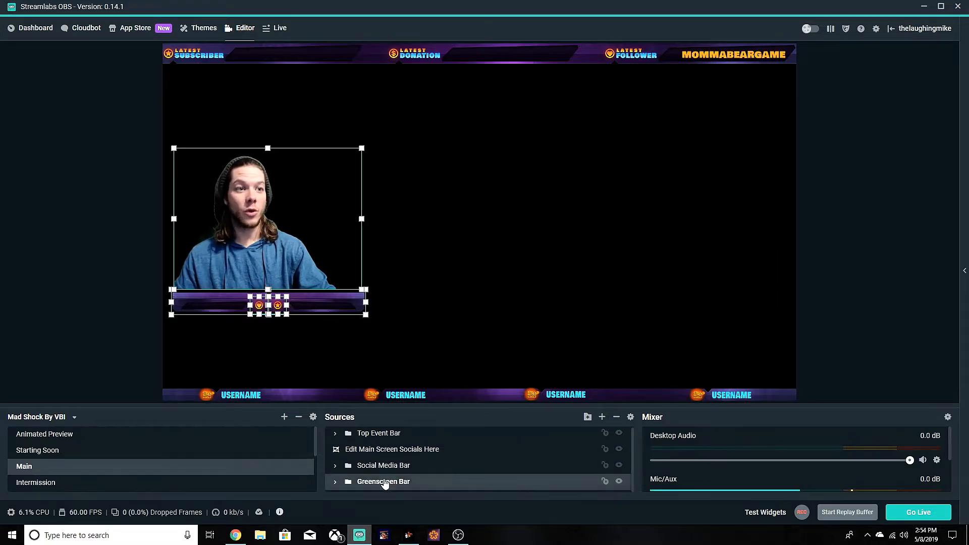
left_click_drag(346, 250, 490, 231)
left_click_drag(510, 130, 439, 191)
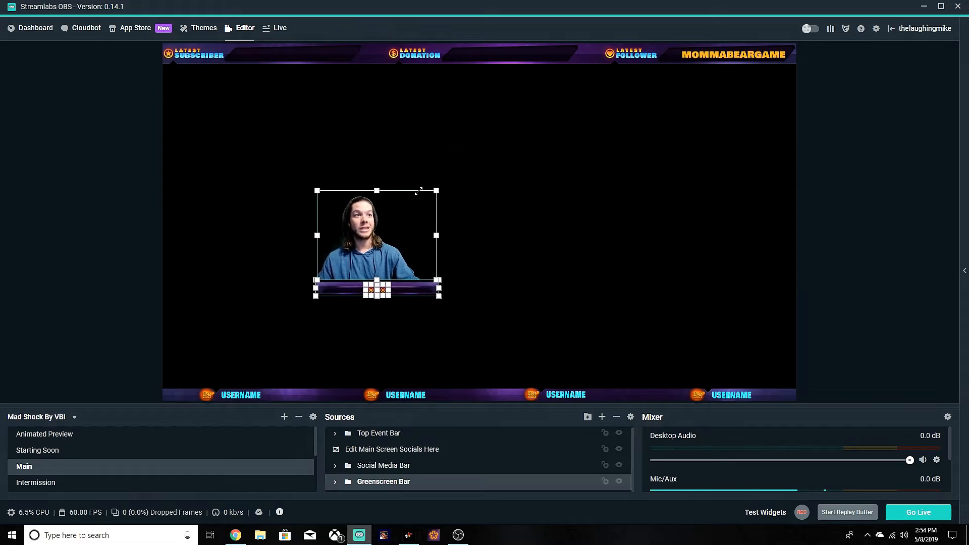
left_click_drag(394, 259, 238, 348)
left_click(326, 334)
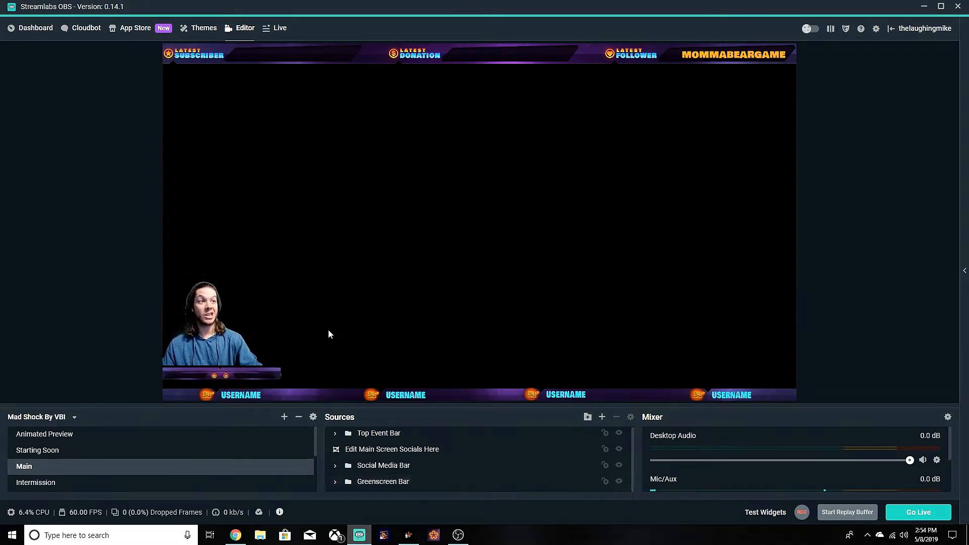
Realign the webcam with its bar and shift the Greenscreen Bar group slightly inward, just above the social media bar
left_click(231, 329)
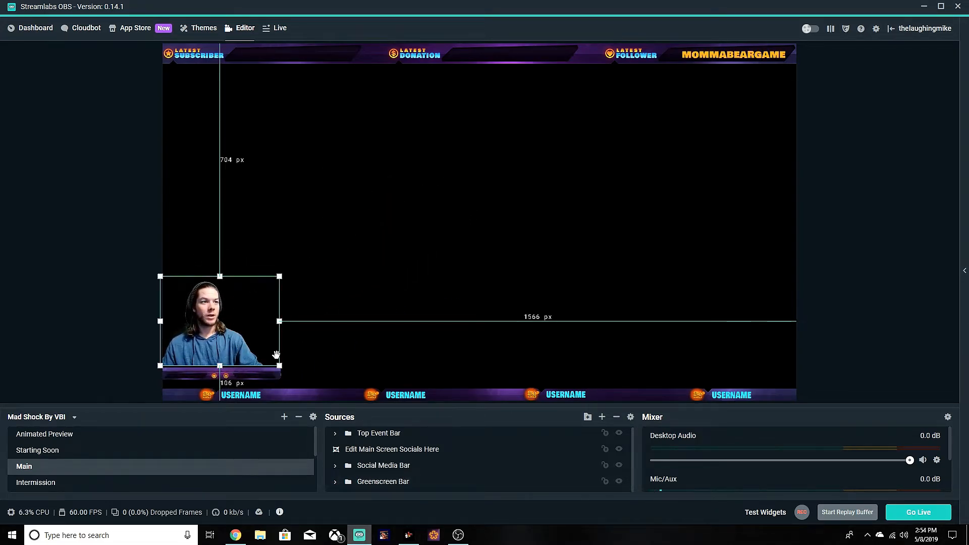
mouse_move(206, 318)
left_mouse_down()
mouse_move(377, 260)
mouse_move(301, 237)
mouse_move(202, 309)
mouse_move(210, 316)
left_mouse_up()
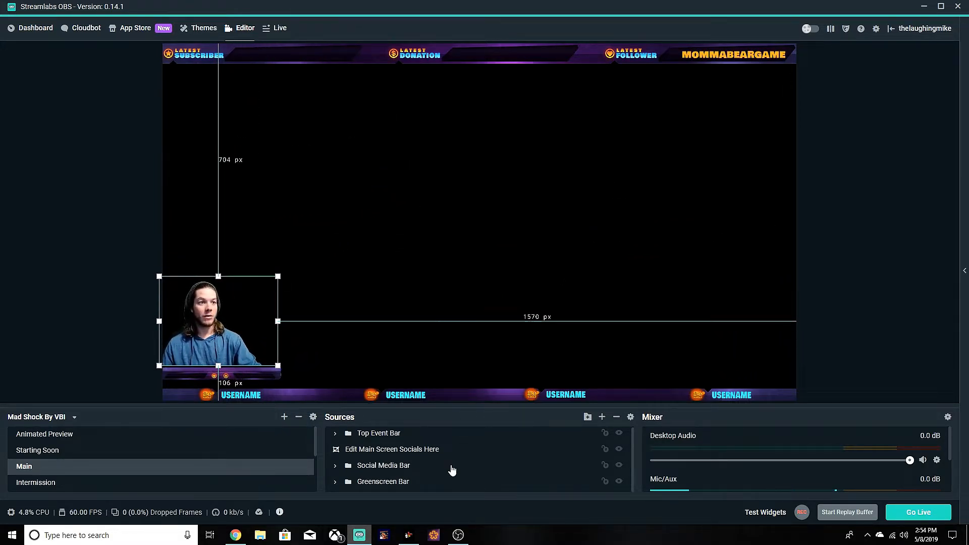
left_click(377, 483)
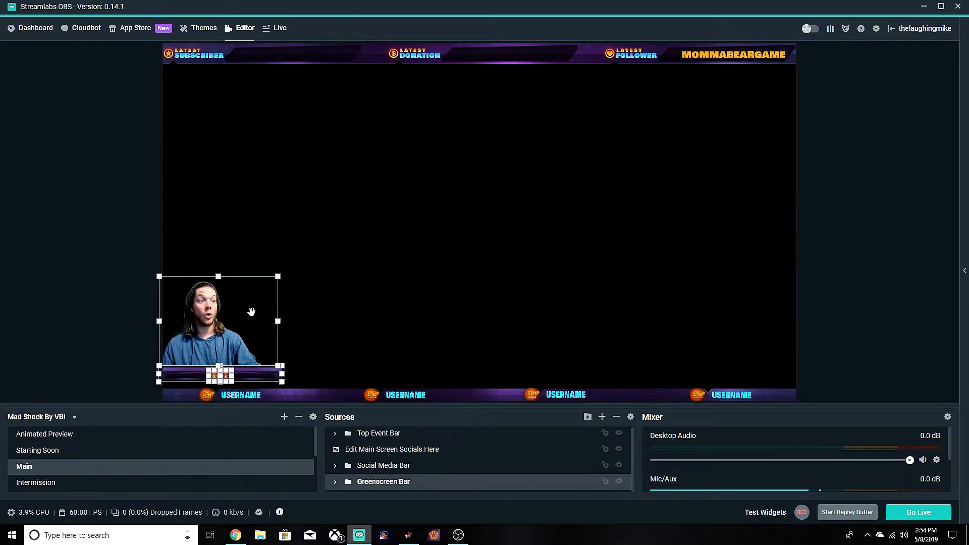
mouse_move(251, 312)
left_mouse_down()
mouse_move(282, 290)
mouse_move(264, 311)
left_mouse_up()
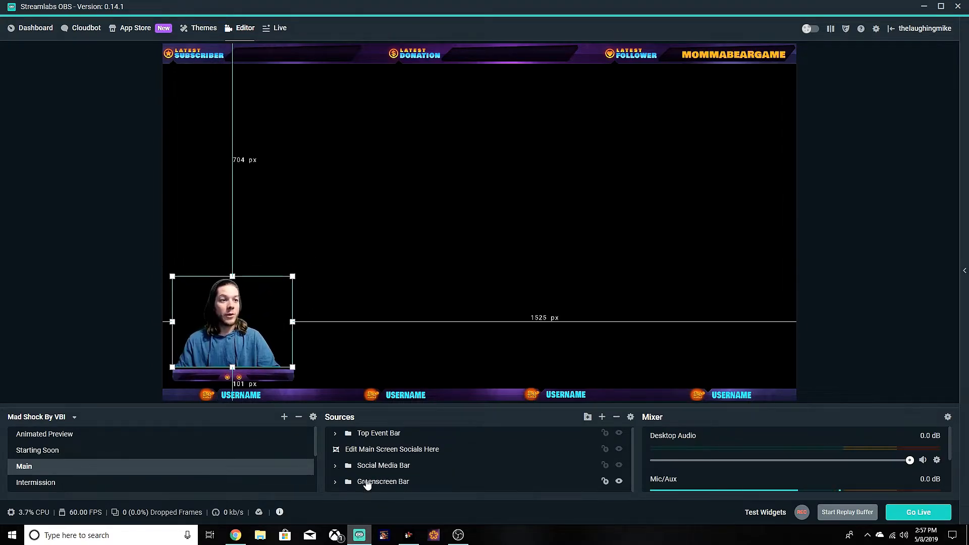
left_click(367, 483)
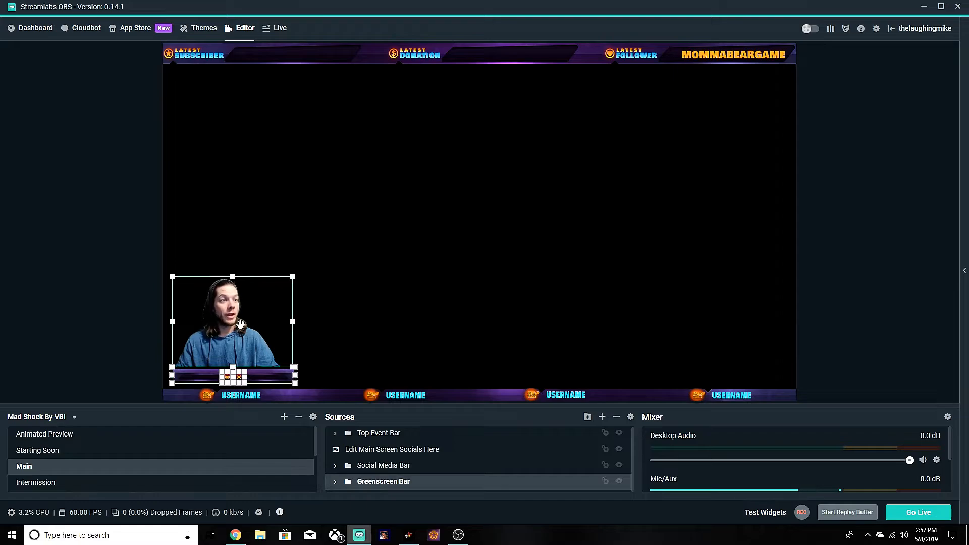
mouse_move(241, 324)
left_mouse_down()
mouse_move(230, 324)
mouse_move(240, 327)
left_mouse_up()
left_click(278, 347)
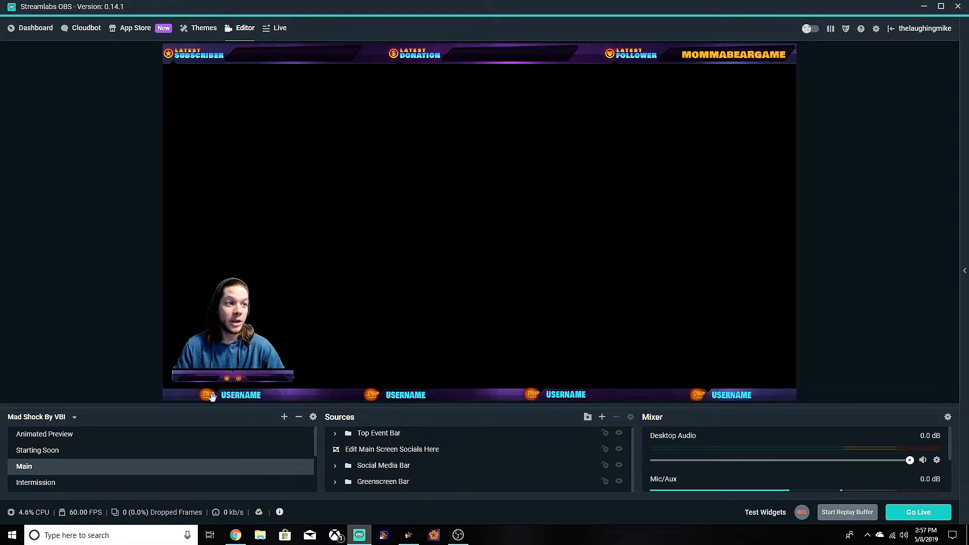
Examine the Edit Screen Socials Here, Edit Usernames Here and Edit Main Screen Socials Here scenes, and return to Main
left_click_drag(272, 398, 256, 394)
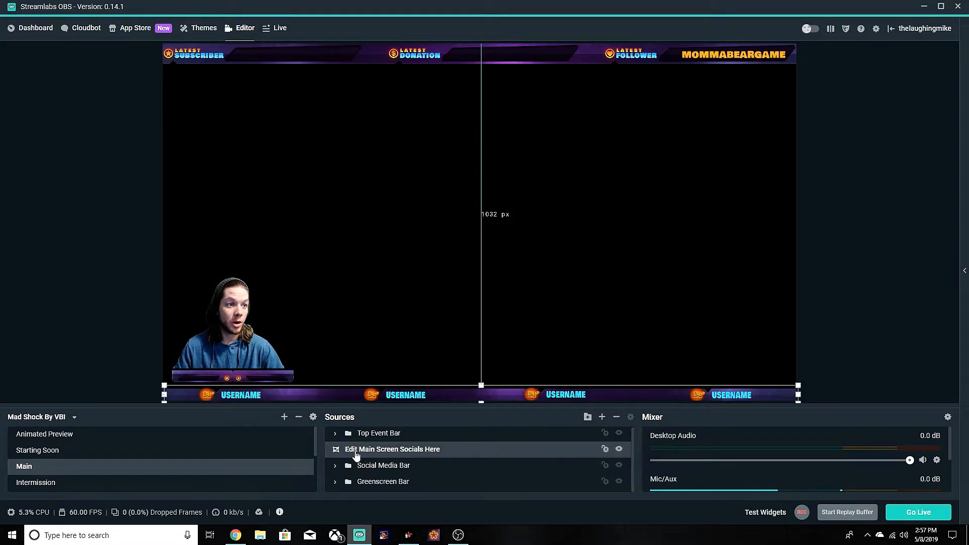
scroll(101, 464, "down", 5)
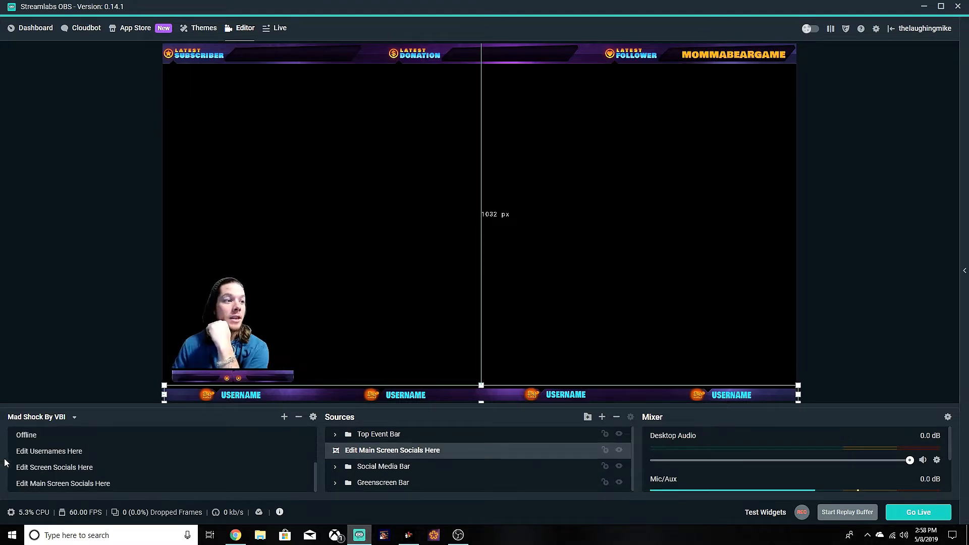
left_click(78, 483)
left_click(58, 469)
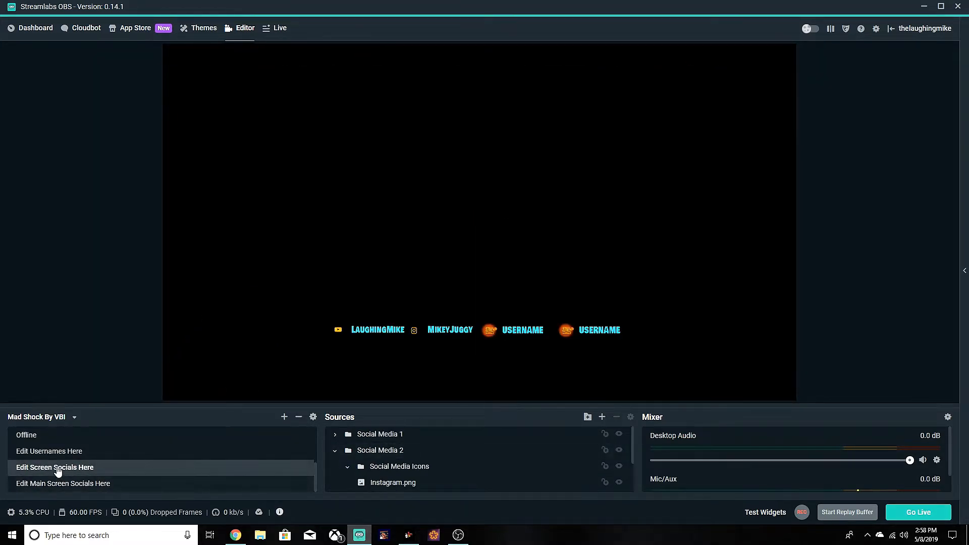
left_click(57, 452)
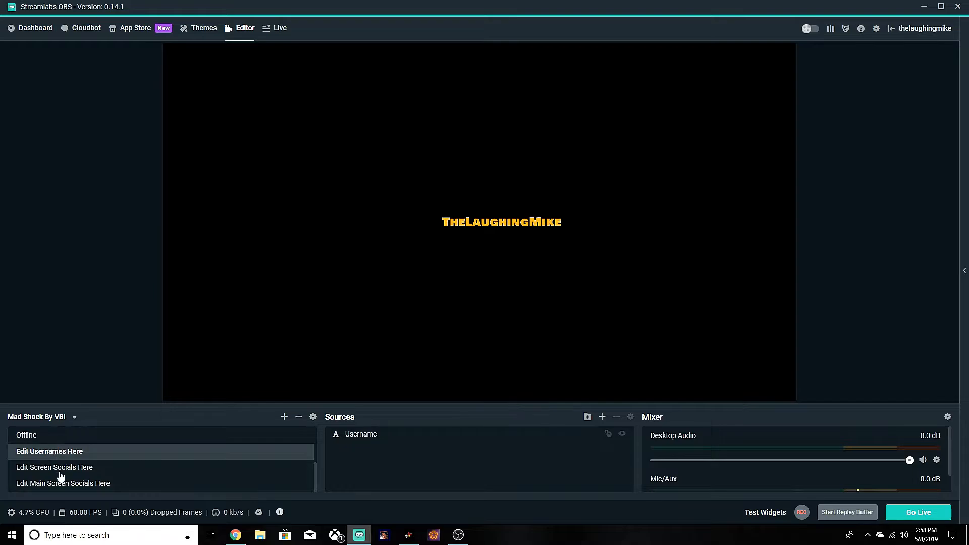
left_click(61, 484)
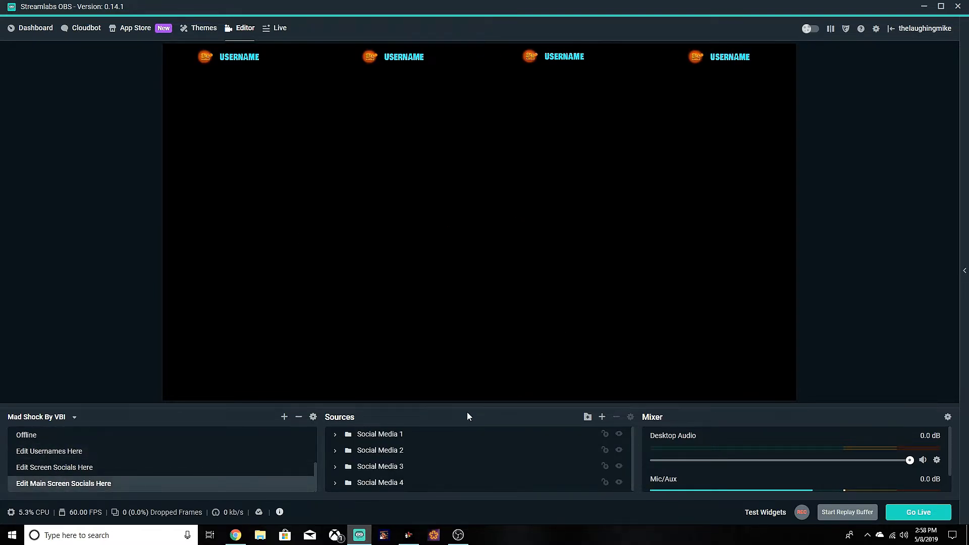
scroll(32, 452, "up", 3)
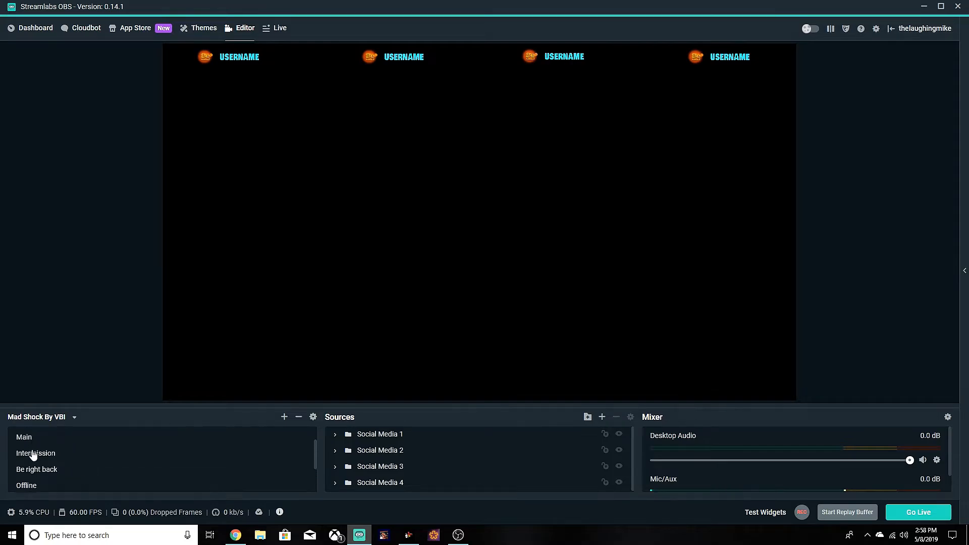
left_click(34, 443)
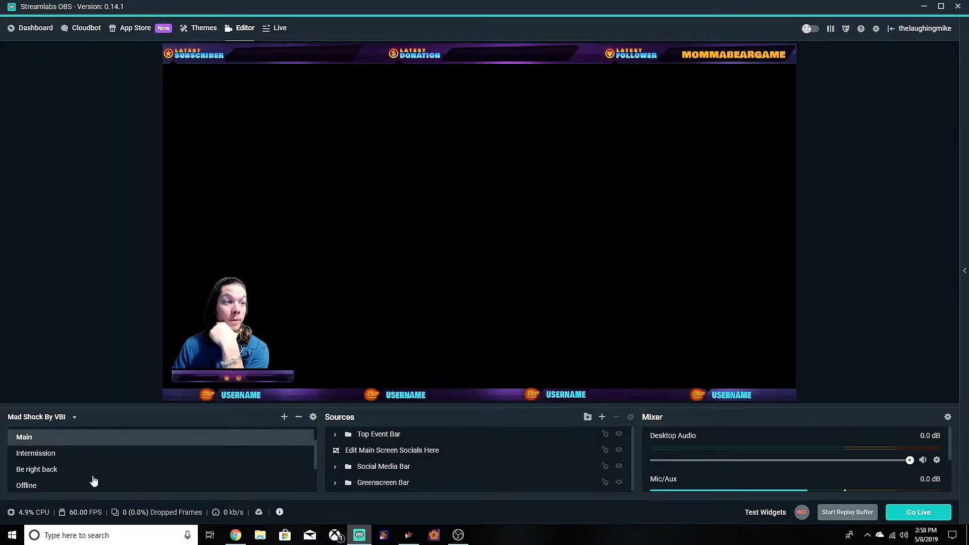
Compare the social media layouts of Edit Main Screen Socials Here and Edit Screen Socials Here, and reopen the Main scene
scroll(101, 480, "down", 2)
left_click(61, 486)
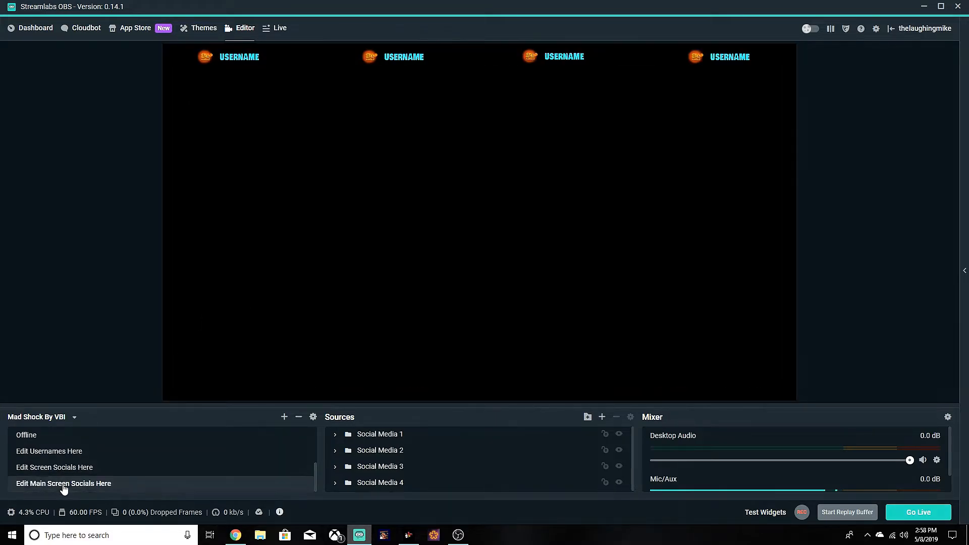
left_click(75, 470)
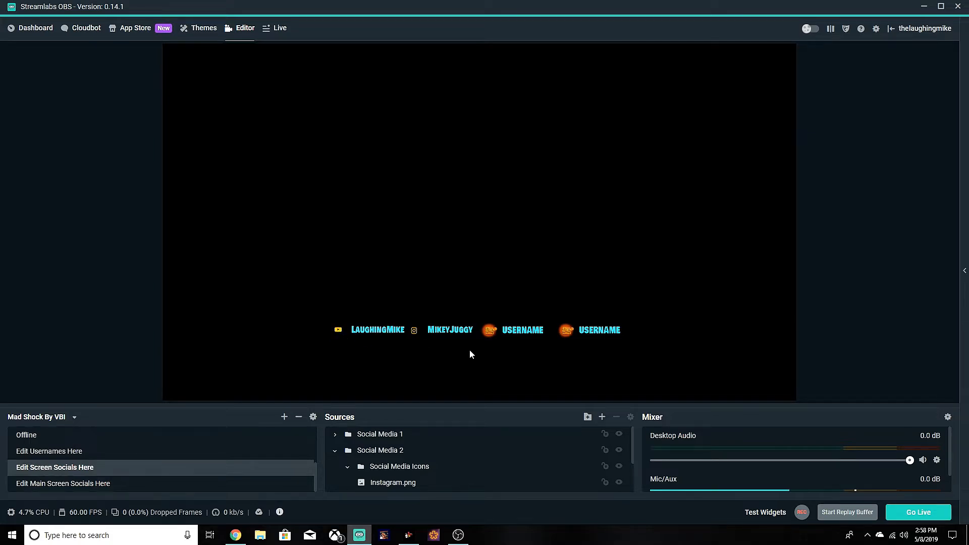
left_click(49, 484)
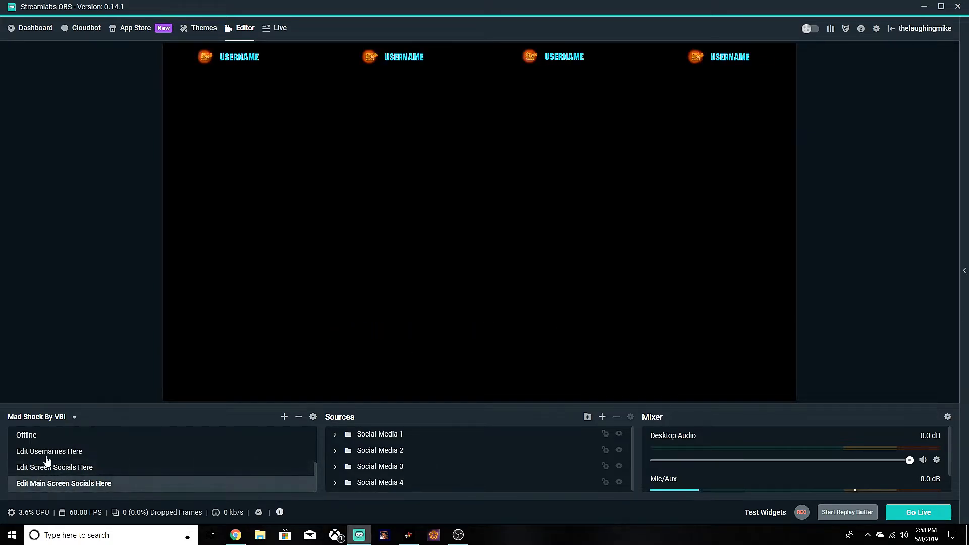
scroll(44, 460, "up", 3)
left_click(48, 454)
left_click(45, 464)
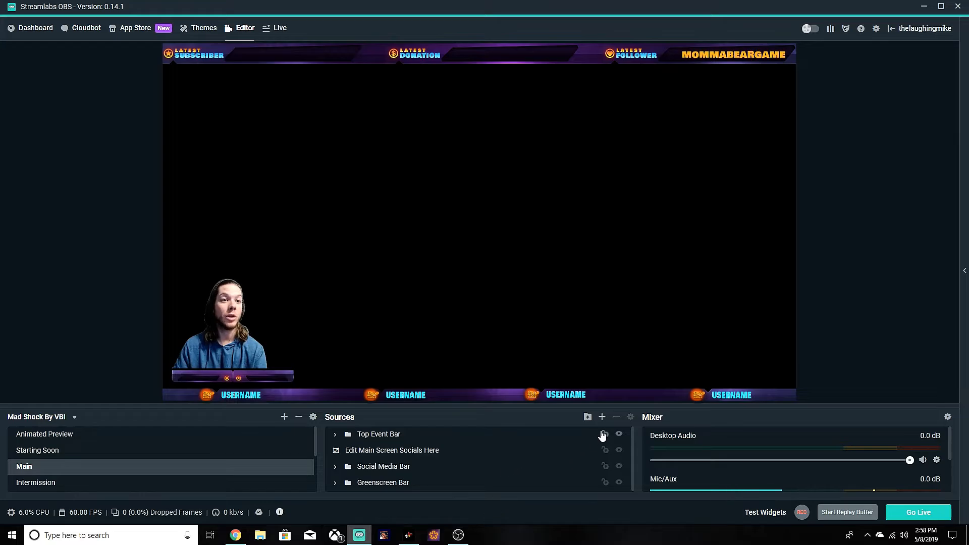
Add a new Game Capture source named Game Capture to the Main scene
left_click(601, 419)
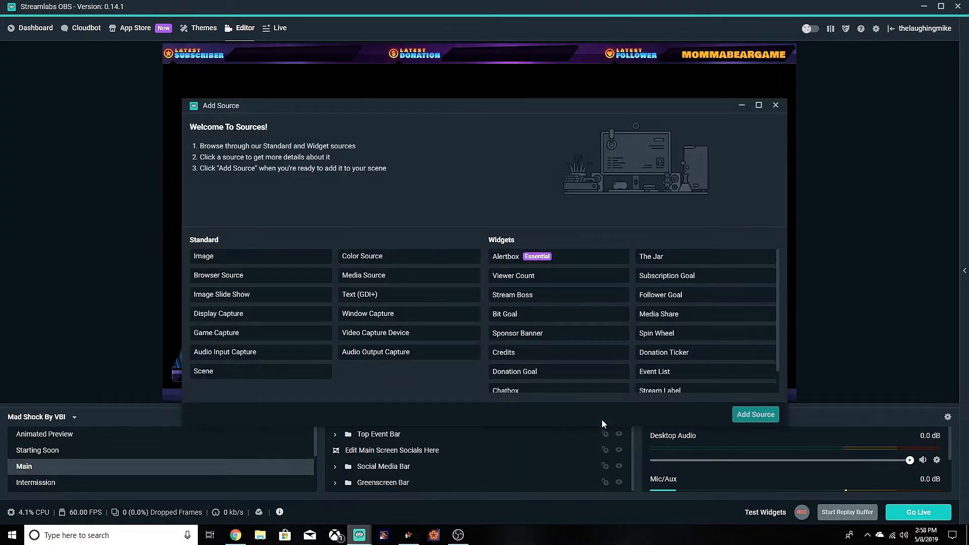
left_click(230, 339)
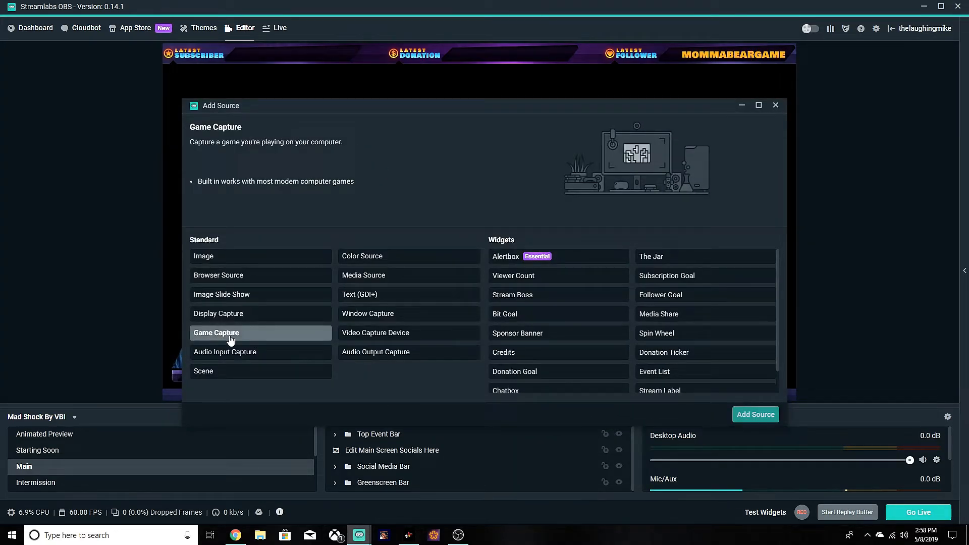
left_click(768, 412)
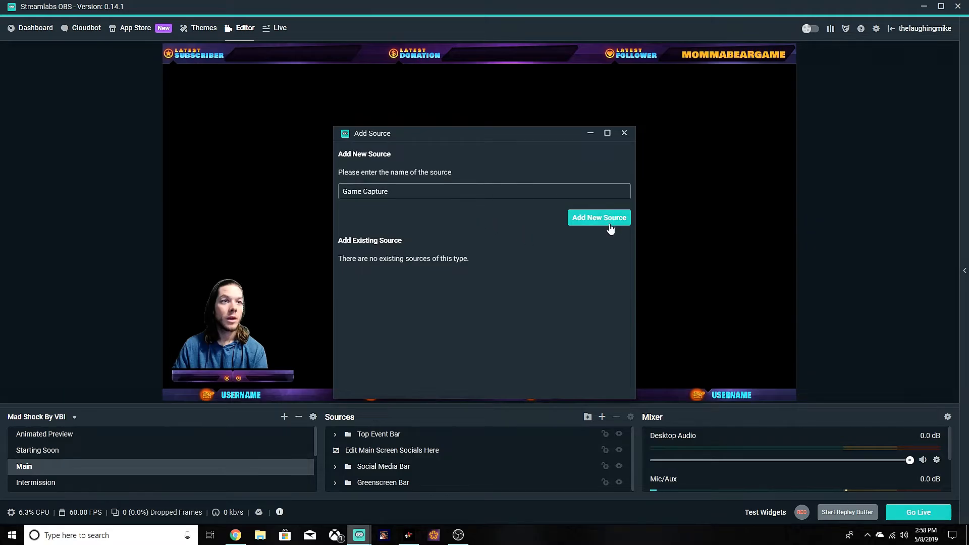
left_click(610, 228)
Set the game capture to Capture specific window and choose [GlimpseGame-UWP64-Test.exe]: We Happy Few as the window
left_click(490, 198)
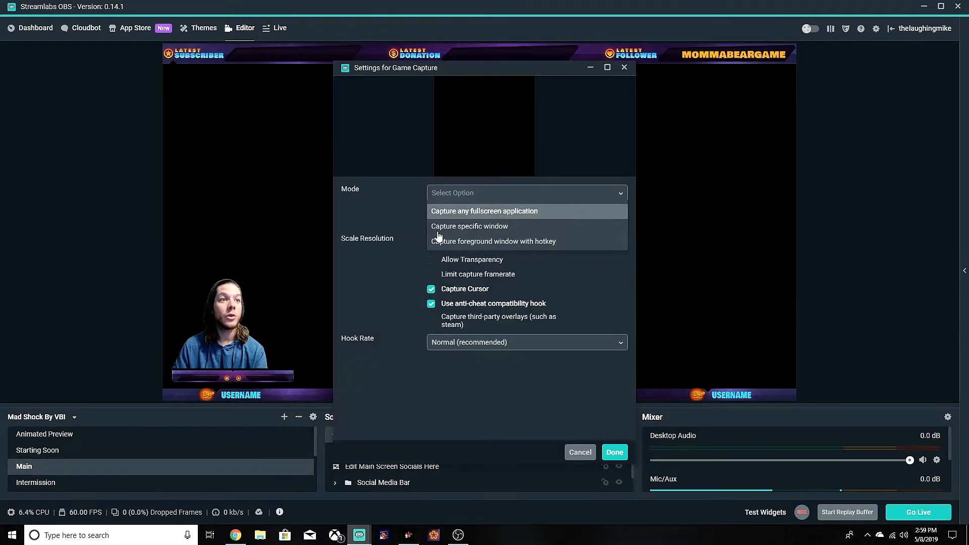
left_click(460, 228)
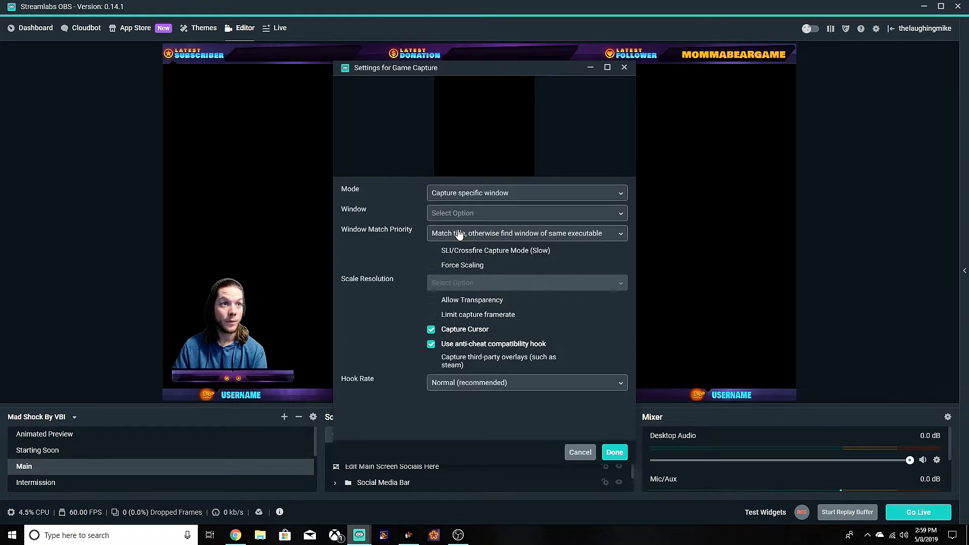
left_click(546, 221)
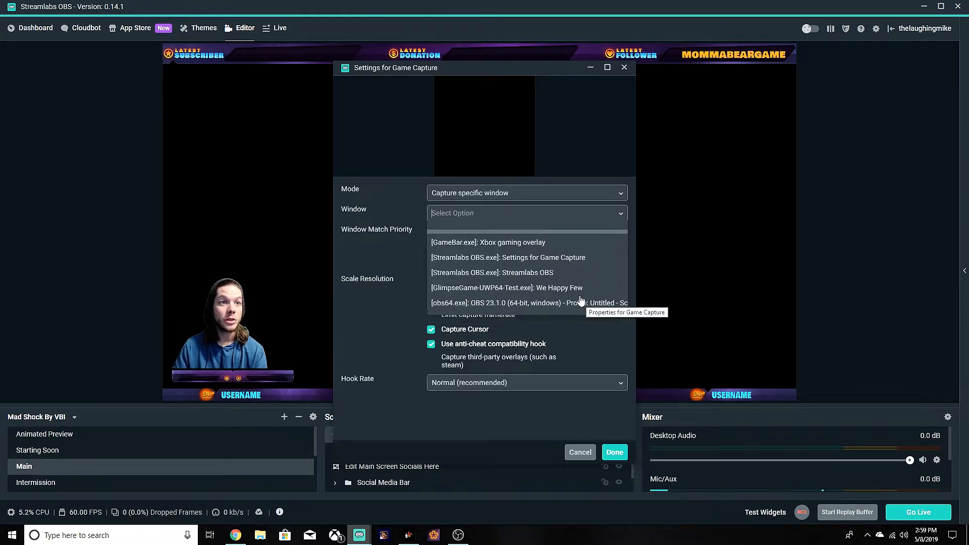
left_click(563, 289)
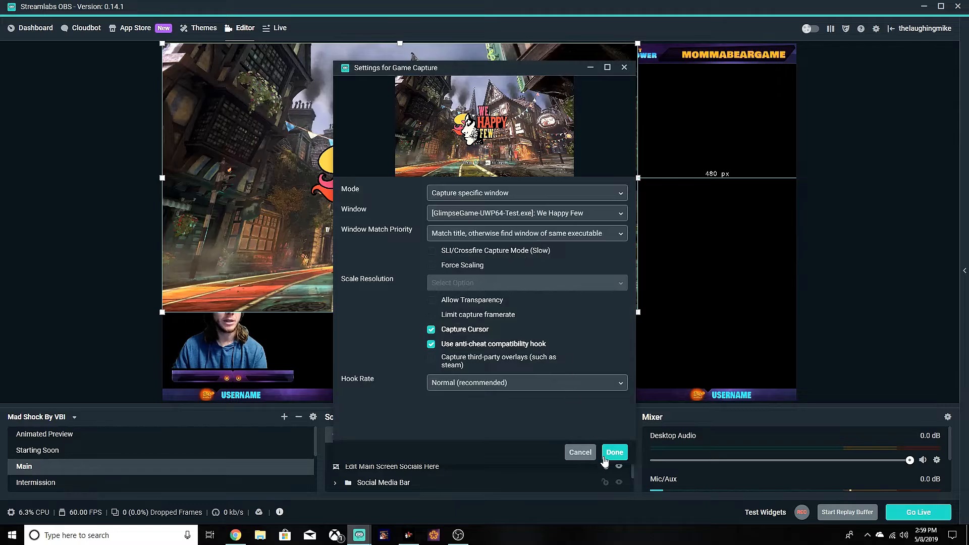
left_click(614, 453)
Enlarge the game capture to fill the canvas and place it below the Greenscreen Bar folder in the source order
left_click_drag(637, 312, 788, 393)
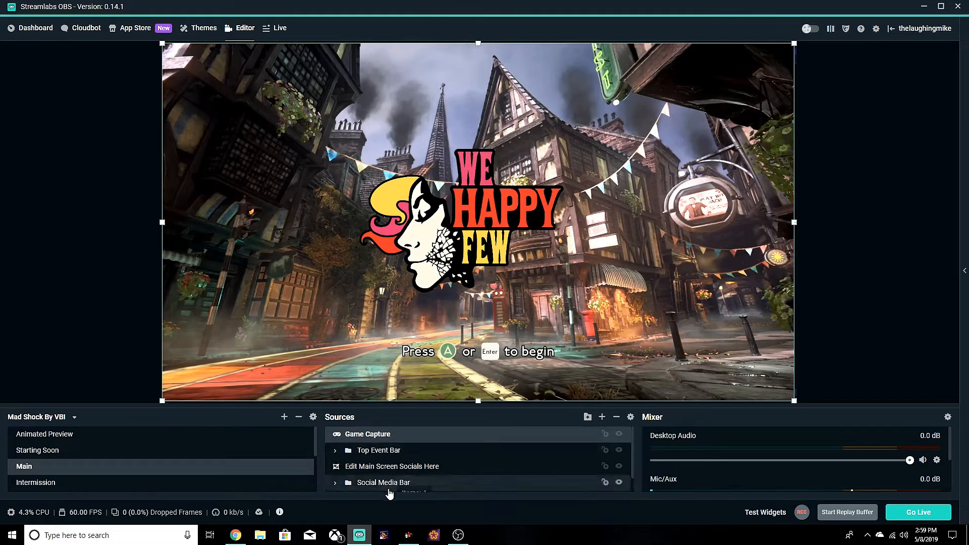
scroll(389, 490, "down", 1)
scroll(396, 489, "down", 1)
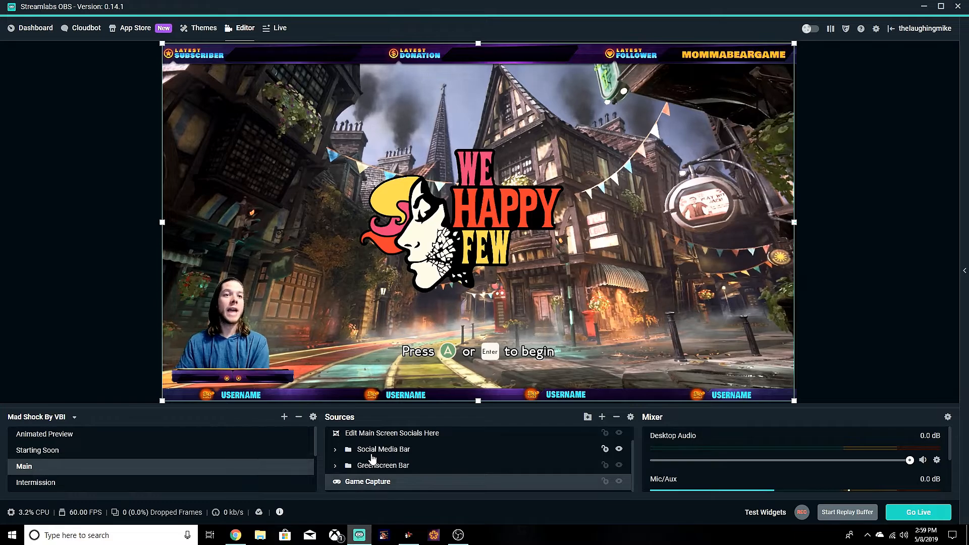
Add a new Alertbox widget source named Alert Box to the Main scene with its default settings
left_click(604, 417)
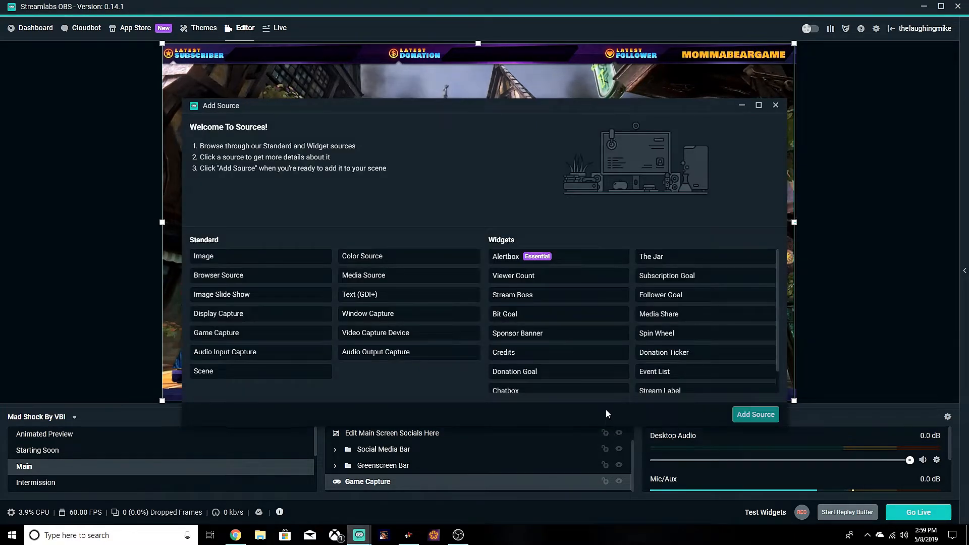
left_click(536, 260)
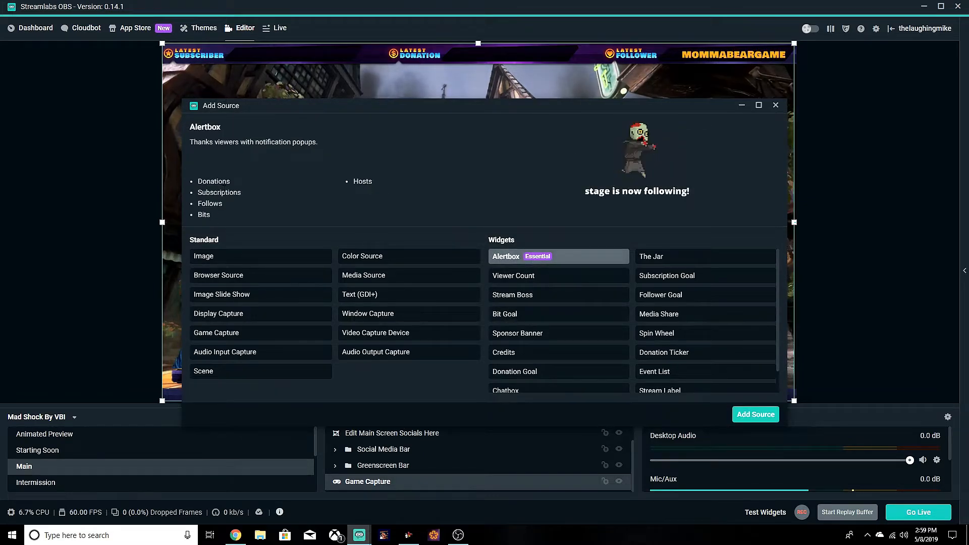
left_click(754, 415)
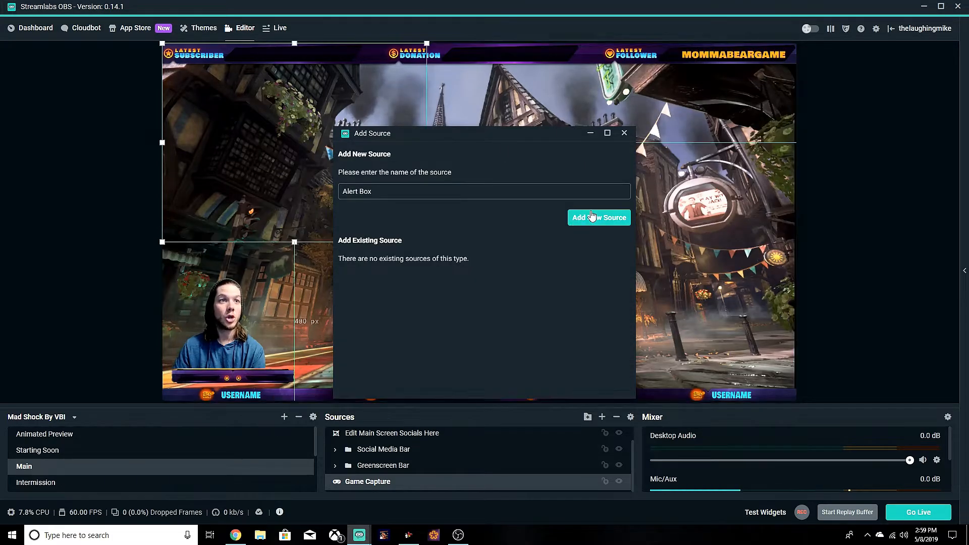
left_click(598, 218)
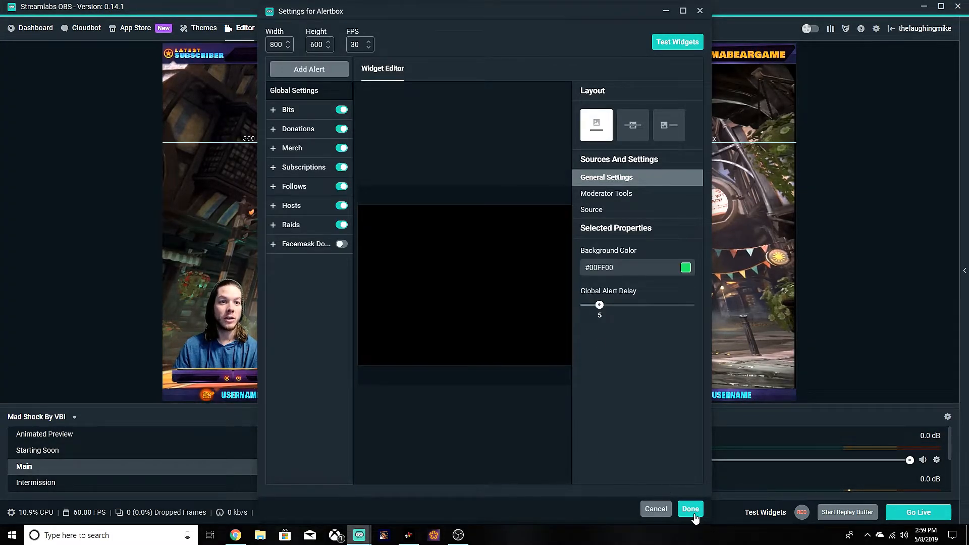
left_click(691, 509)
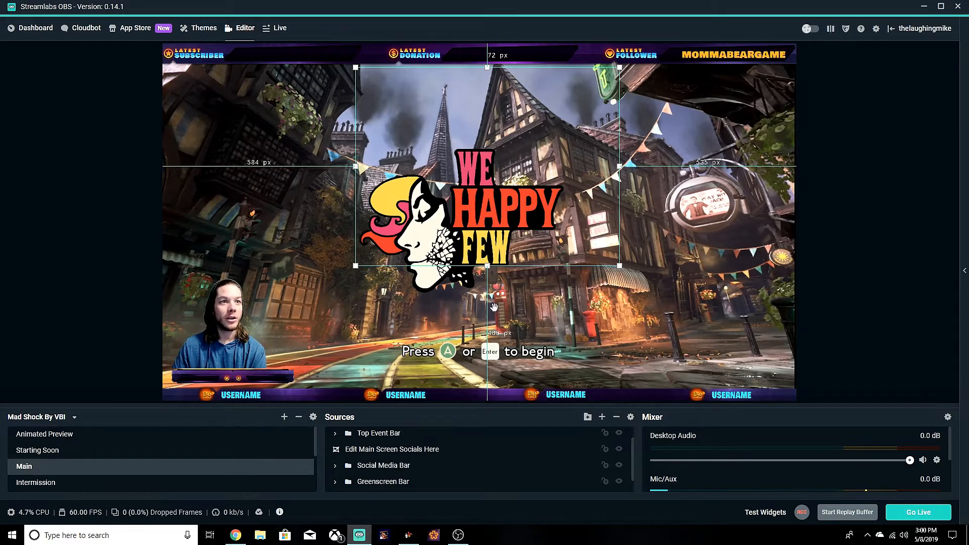
Shift the alert box slightly near the canvas's upper centre and add a Chatbox widget source named Chat Box with its default settings
mouse_move(494, 124)
left_mouse_down()
mouse_move(493, 143)
mouse_move(490, 123)
left_mouse_up()
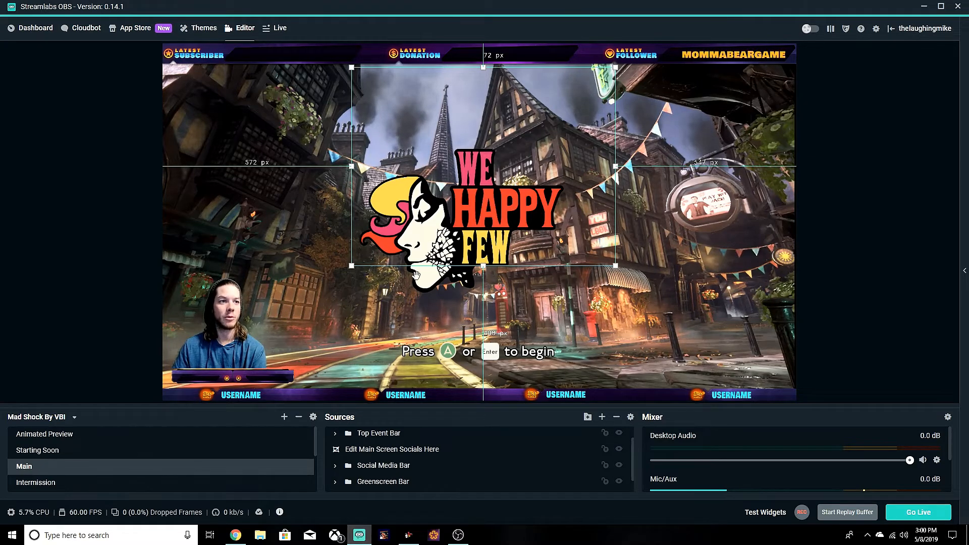
left_click(602, 417)
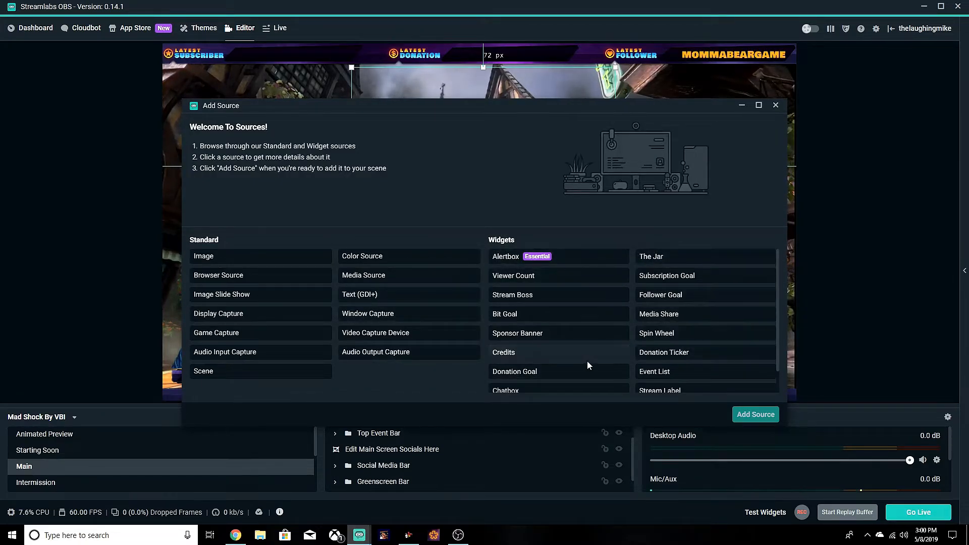
scroll(585, 364, "down", 1)
left_click(568, 368)
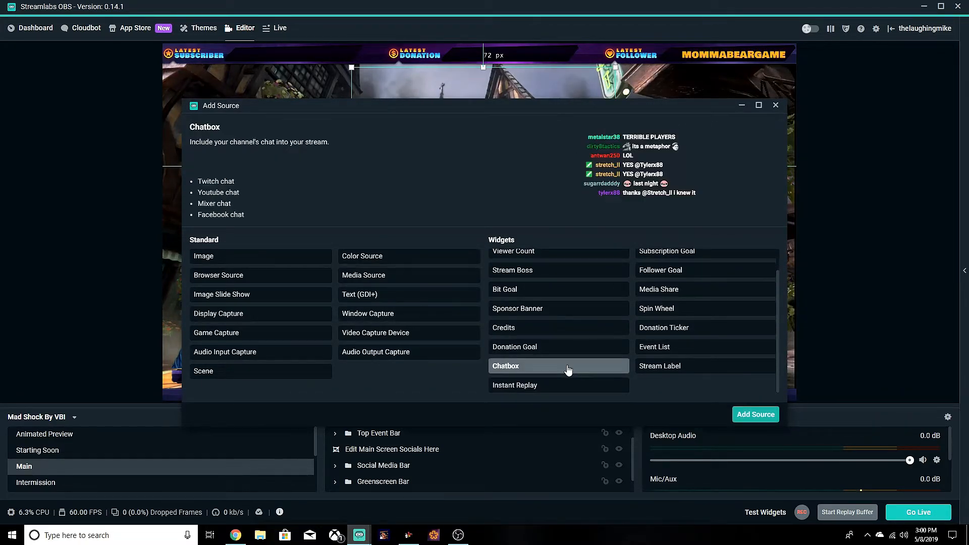
left_click(760, 419)
left_click(572, 226)
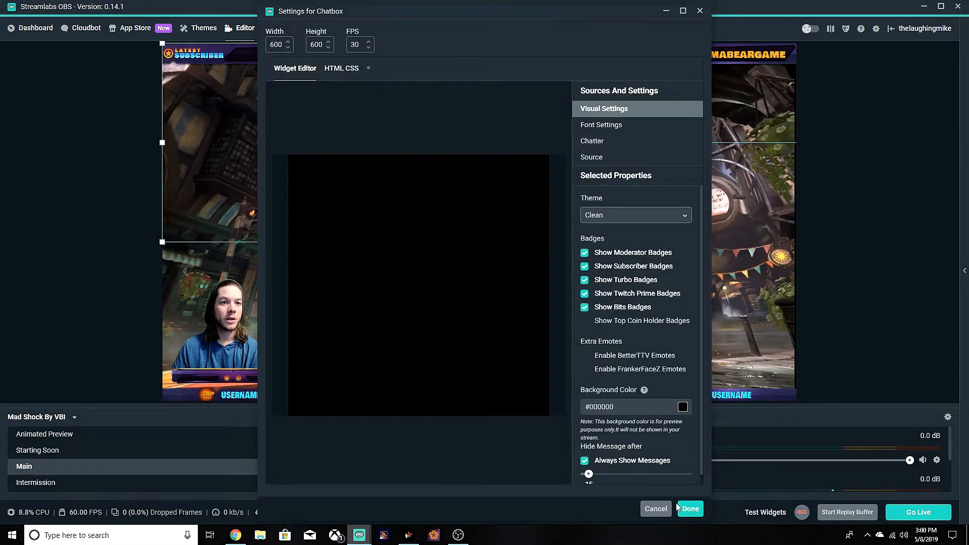
left_click(608, 126)
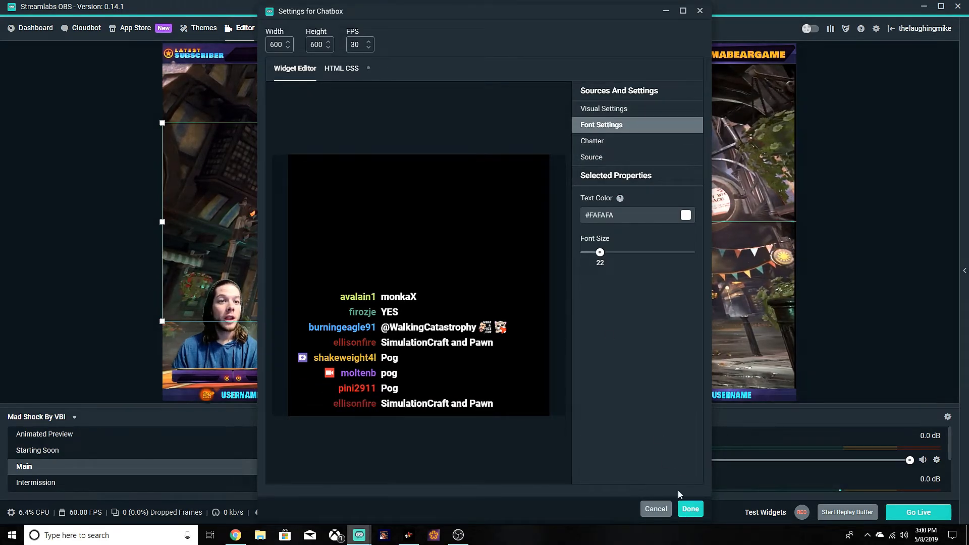
left_click(690, 508)
Place the chat box at the canvas's left edge above the webcam and the alert box at the right edge, both about 107 px from the top
left_click_drag(282, 197, 239, 170)
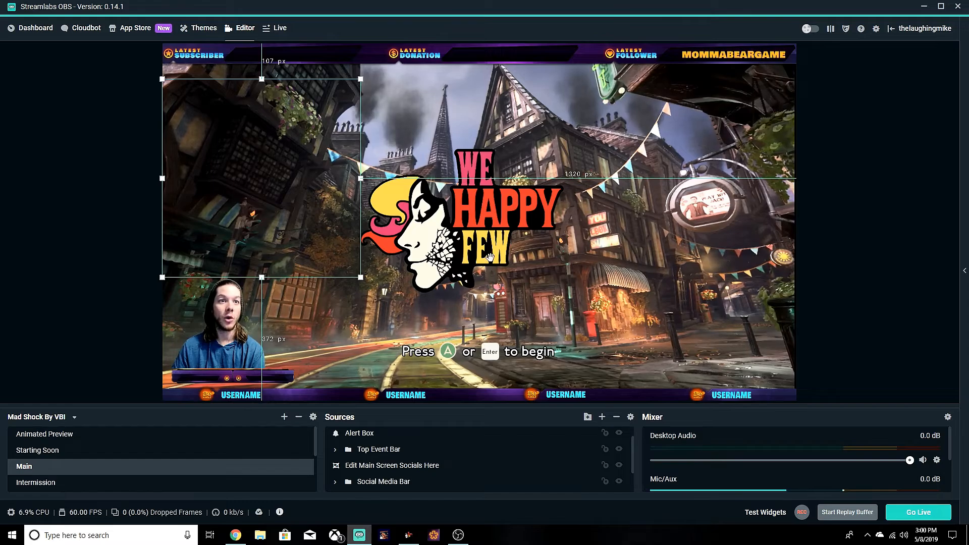
left_click(541, 193)
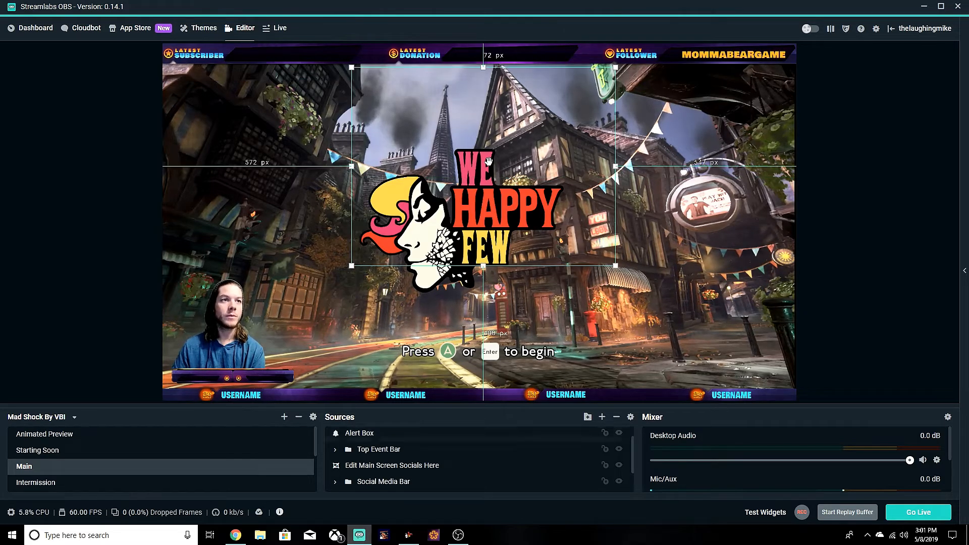
left_click_drag(541, 192, 663, 133)
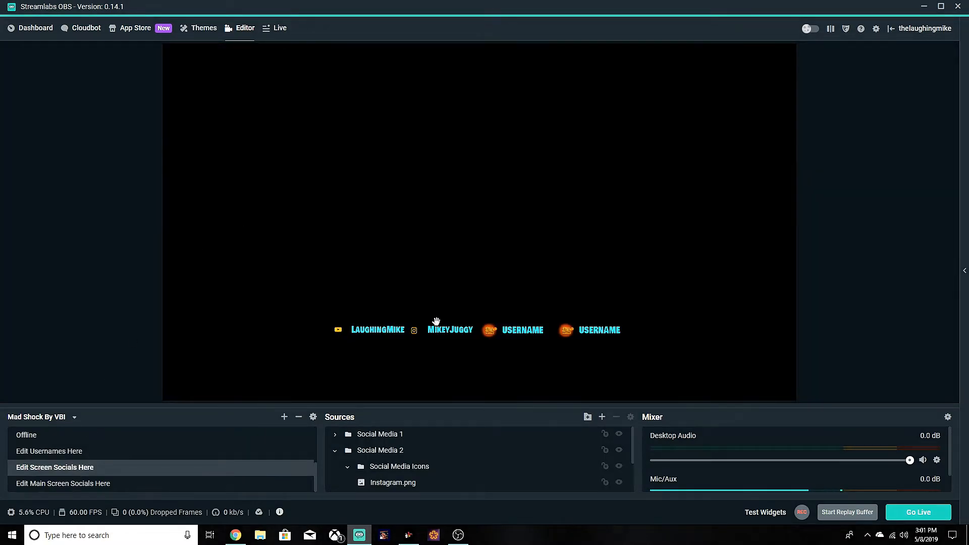
Review the social media names in the Be right back, Offline and Edit Screen Socials Here scenes, and return to the Main scene
scroll(49, 454, "up", 2)
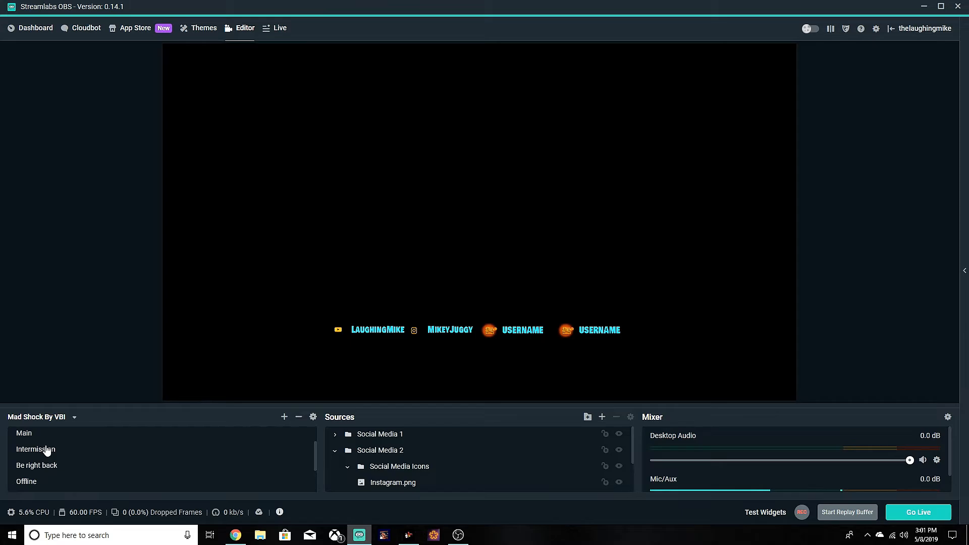
left_click(46, 472)
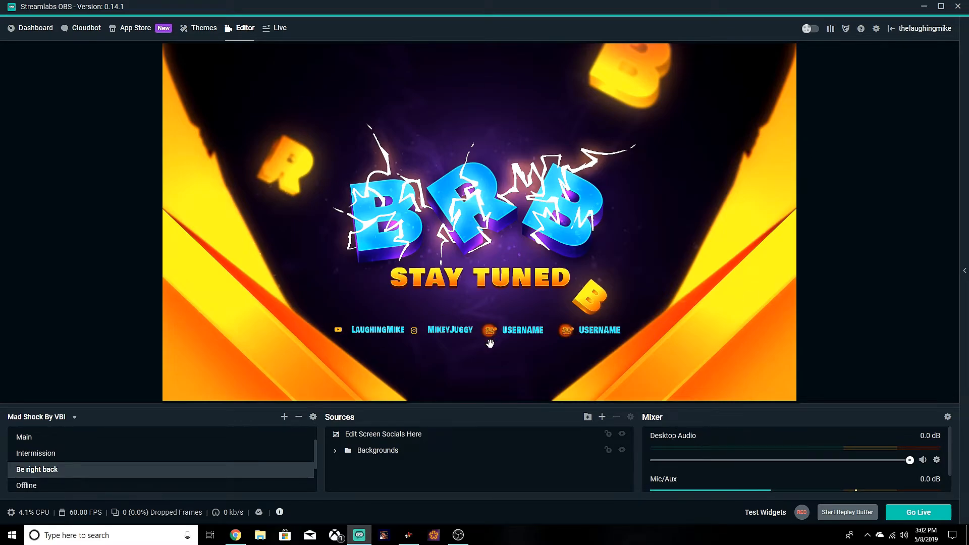
left_click(27, 485)
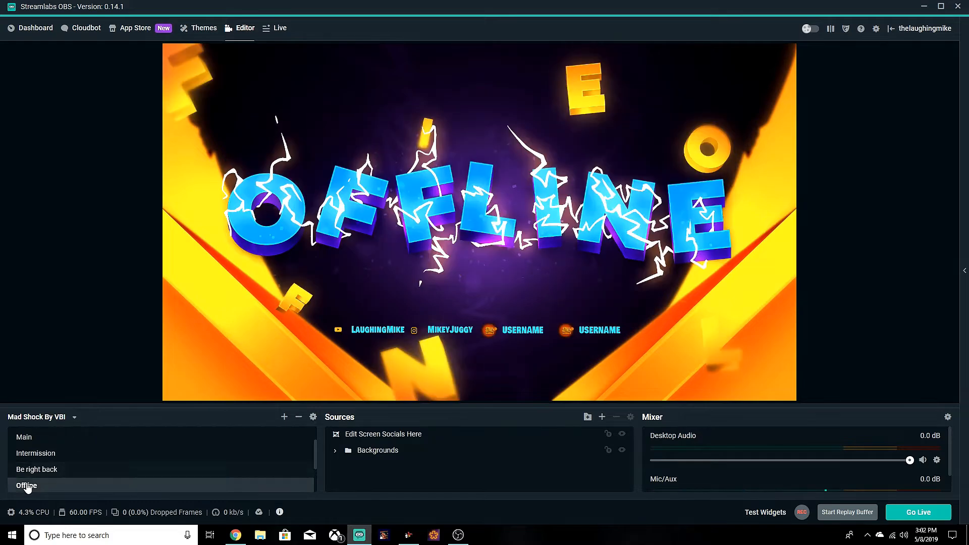
scroll(66, 476, "down", 2)
left_click(75, 468)
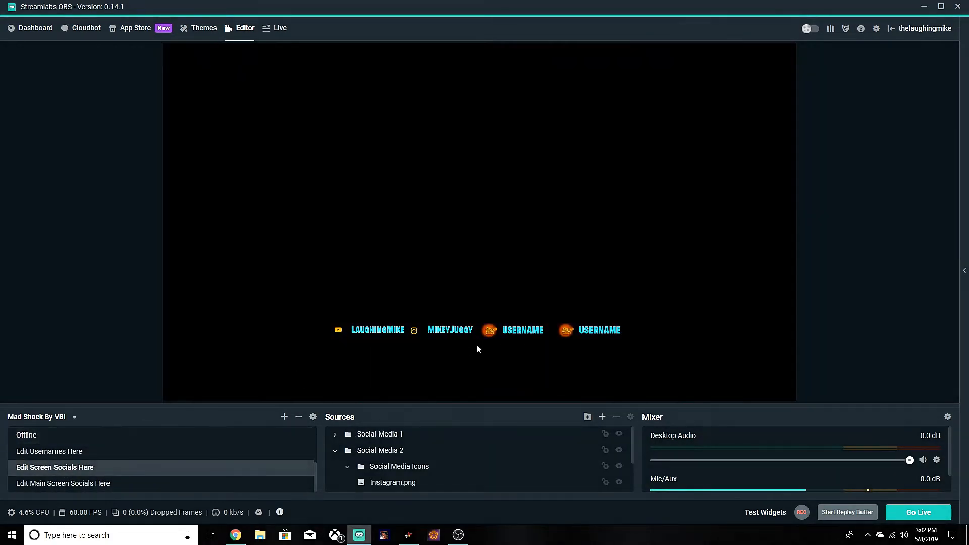
left_click(28, 437)
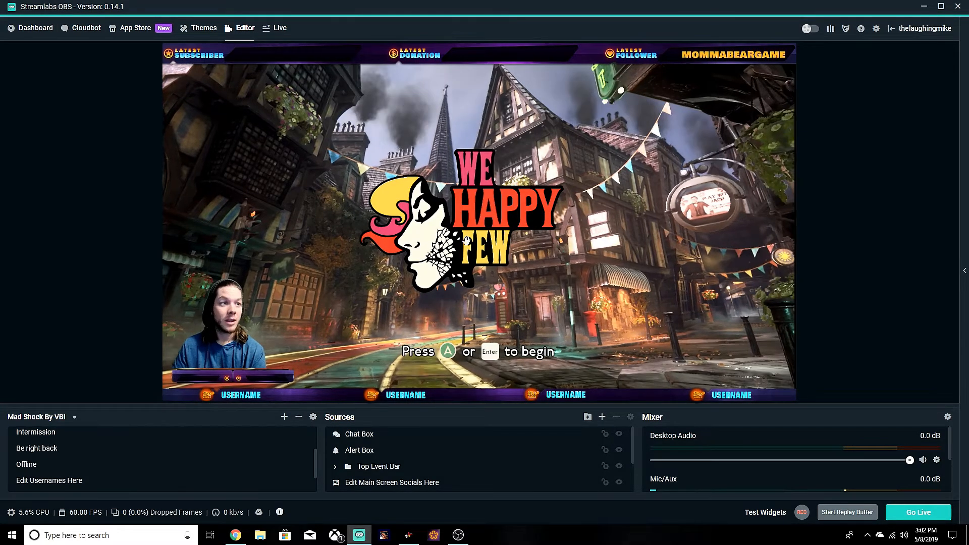
Move the webcam slightly lower above the purple greenscreen bar in the Main scene
left_click(221, 326)
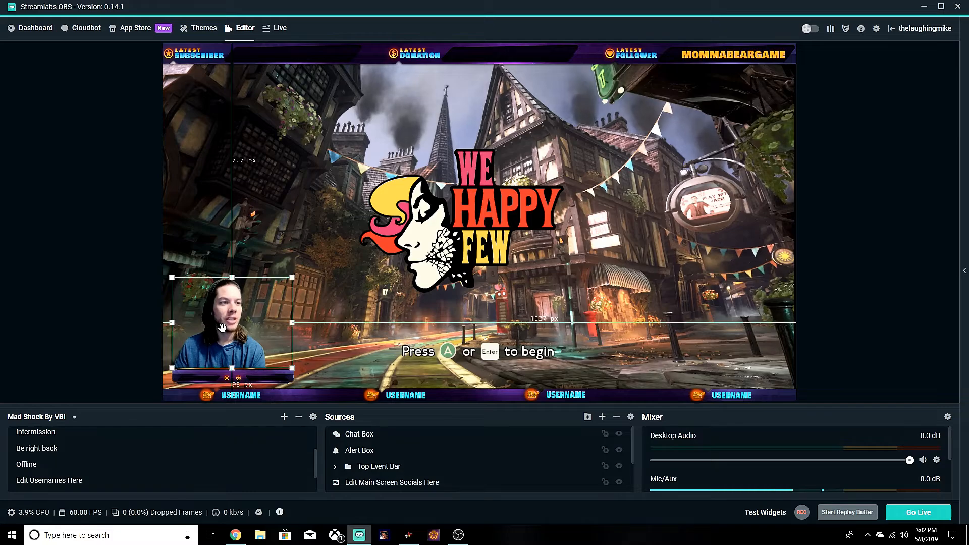
left_click_drag(222, 328, 222, 330)
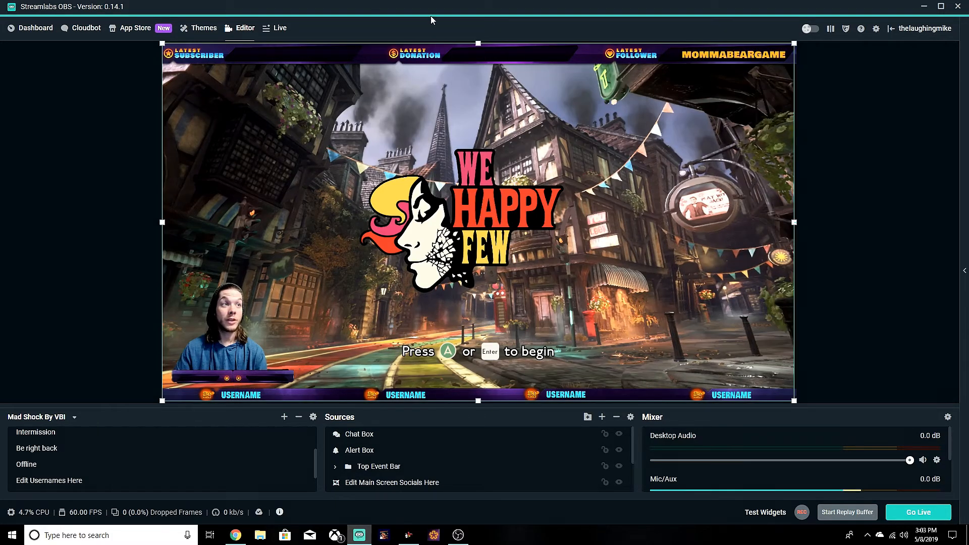
Open the Alert Box settings and examine the default Follows and Bits alert variations
left_click(350, 450)
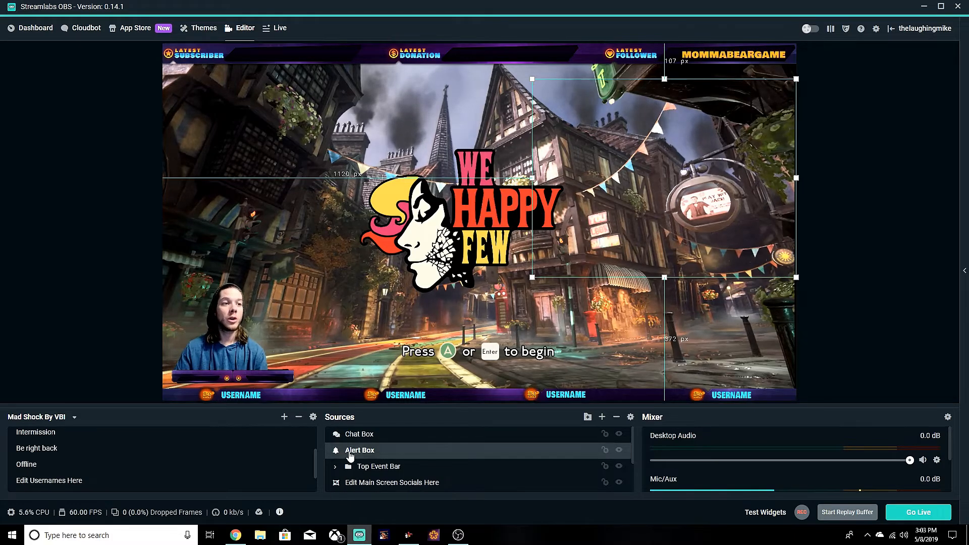
double_click(339, 448)
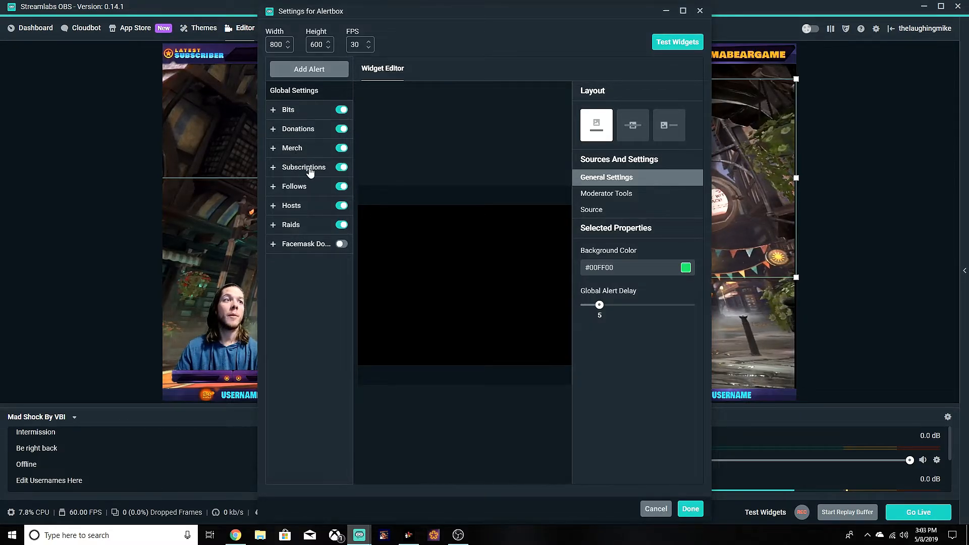
left_click(273, 188)
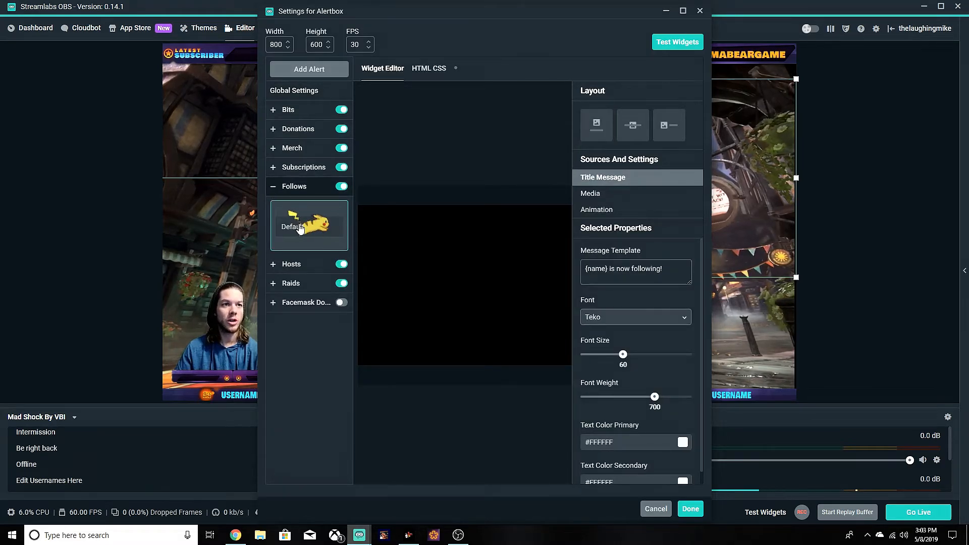
left_click(278, 111)
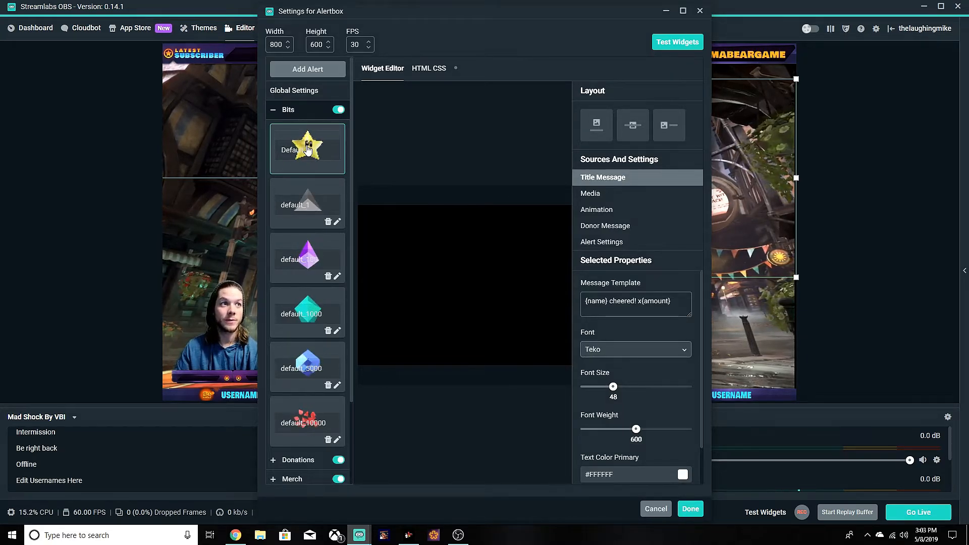
left_click(274, 111)
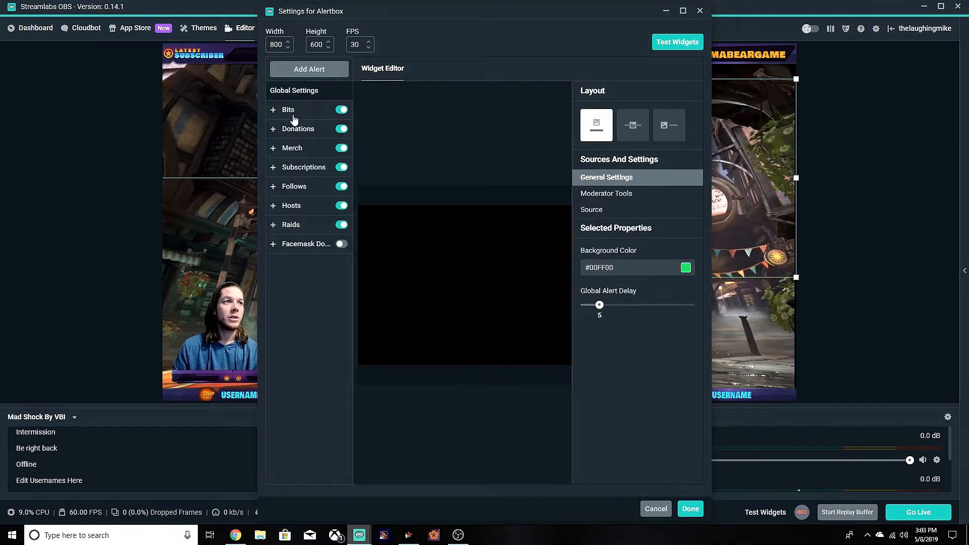
Test the follow alert from the alert box settings and move the settings window aside to uncover the canvas
left_click(274, 187)
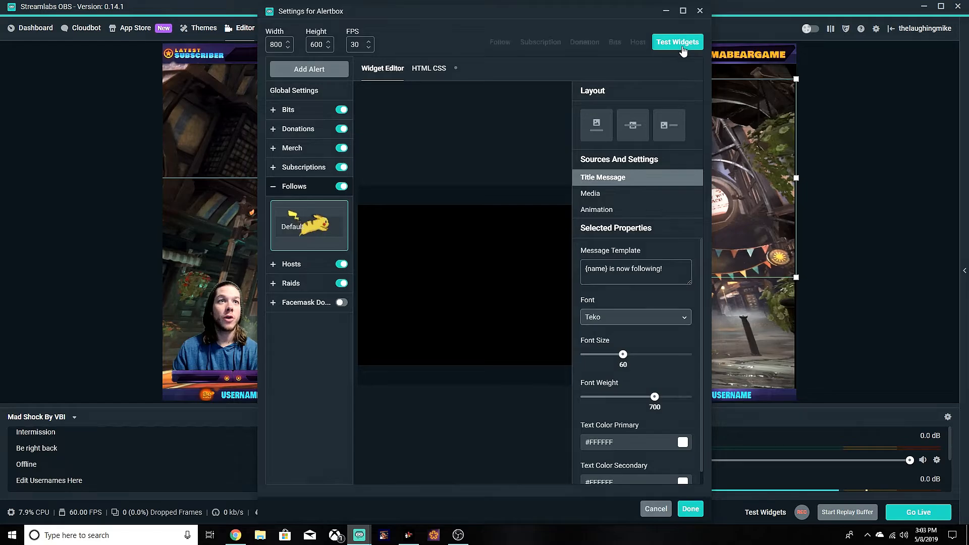
mouse_move(683, 51)
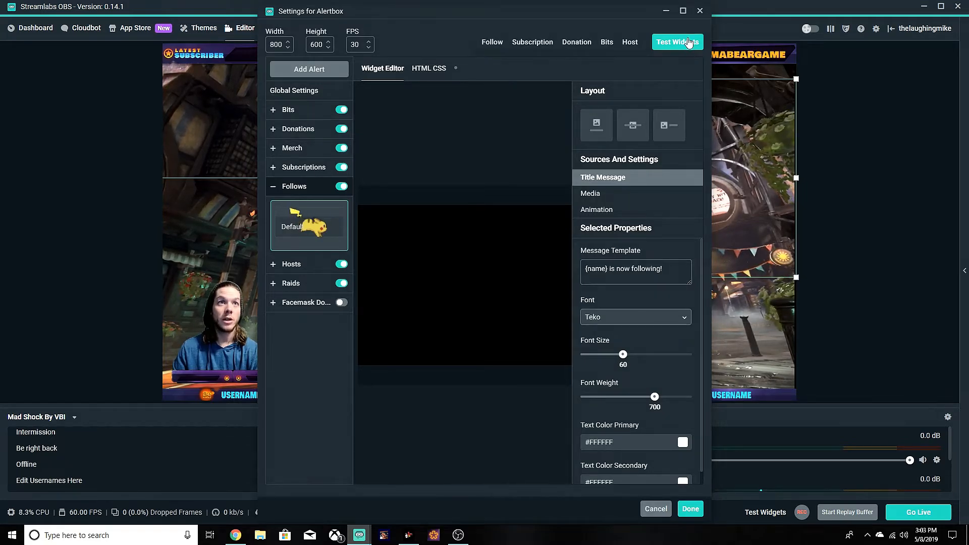
left_click(492, 42)
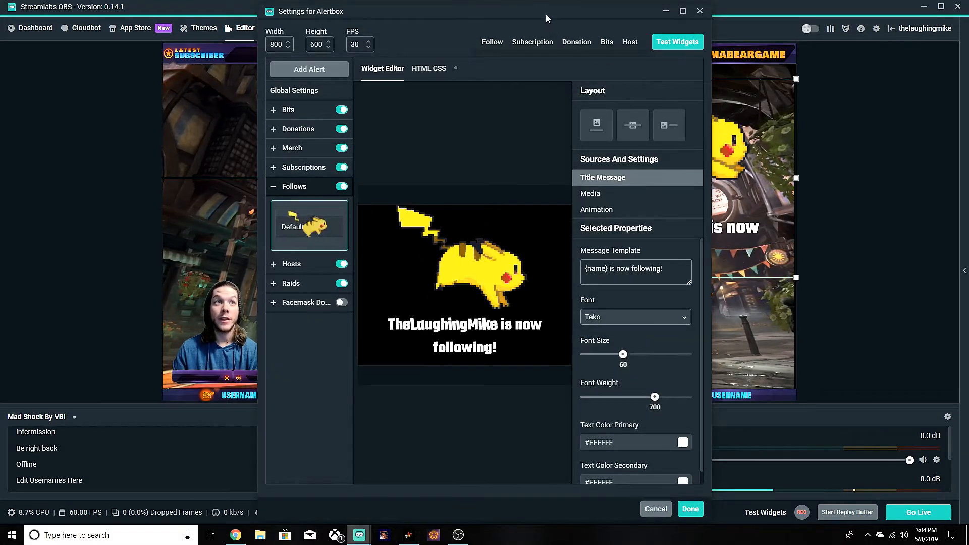
left_click_drag(546, 14, 342, 16)
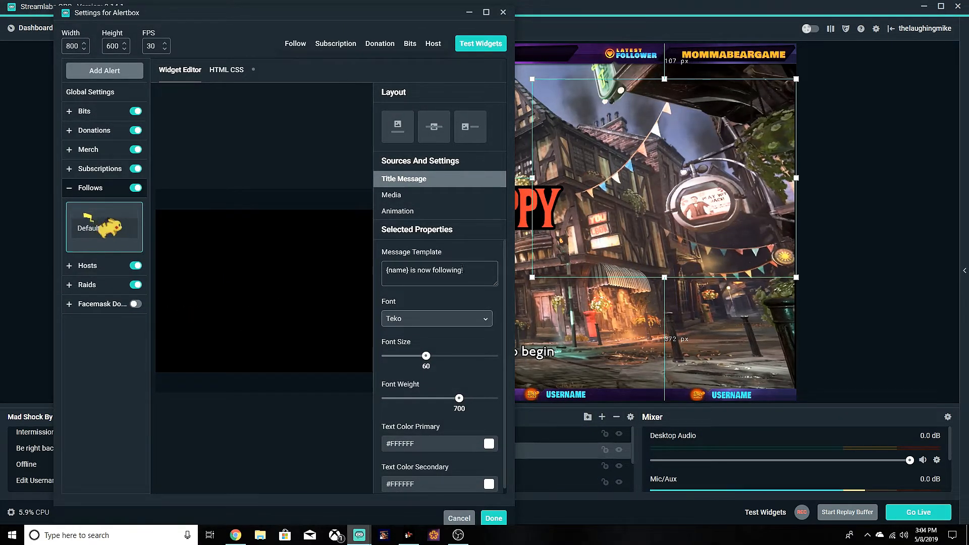
Browse the stock files available for the follow alert's image and leave the gallery without choosing one
left_click(393, 195)
left_click(473, 315)
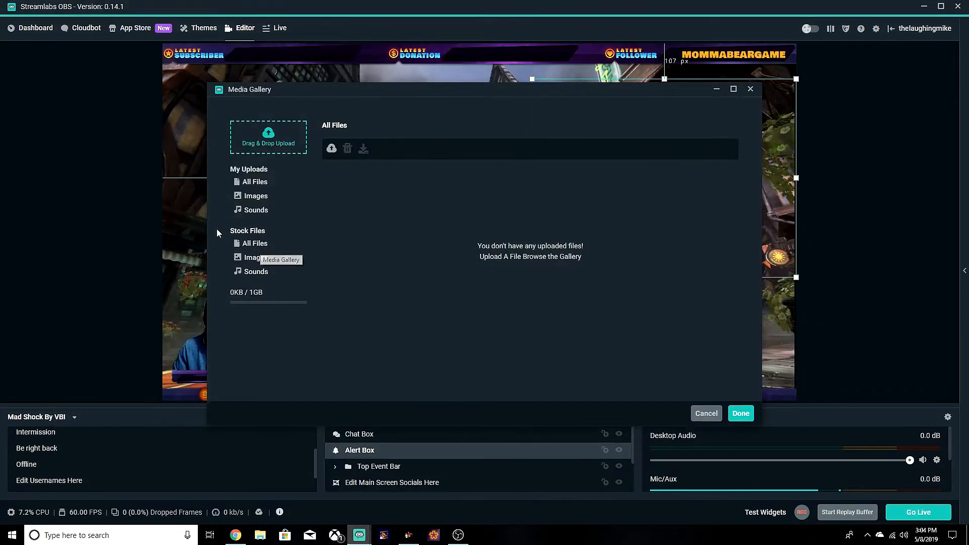
left_click(255, 243)
scroll(719, 287, "down", 1)
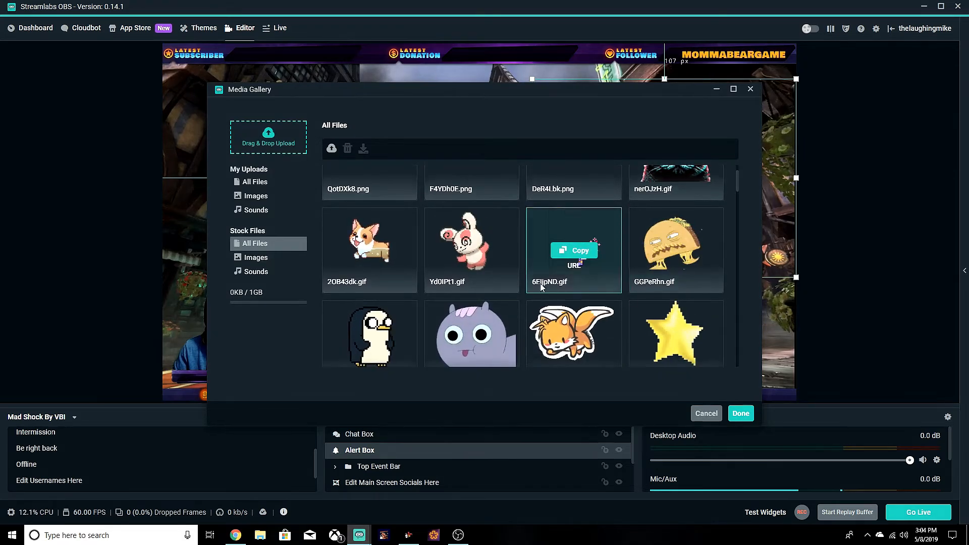
scroll(543, 308, "down", 4)
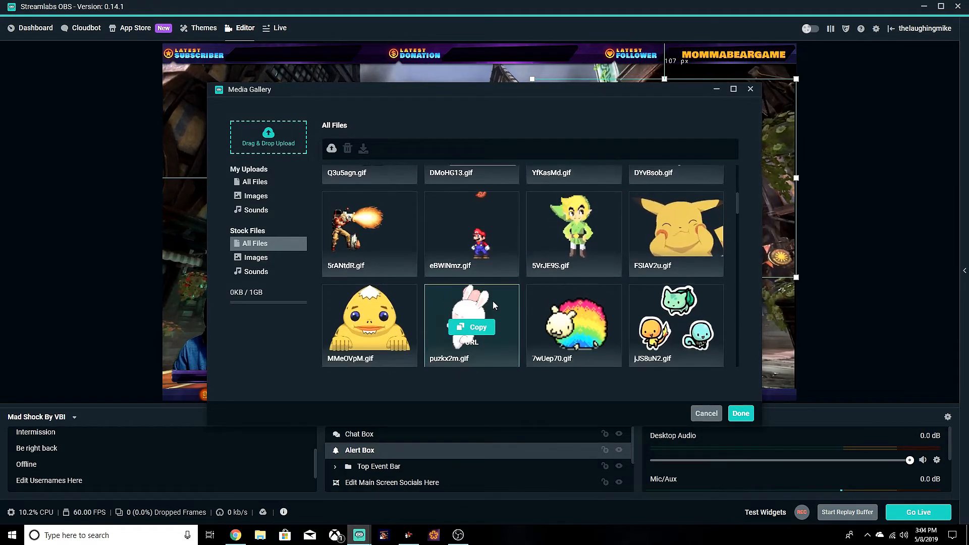
scroll(671, 313, "down", 6)
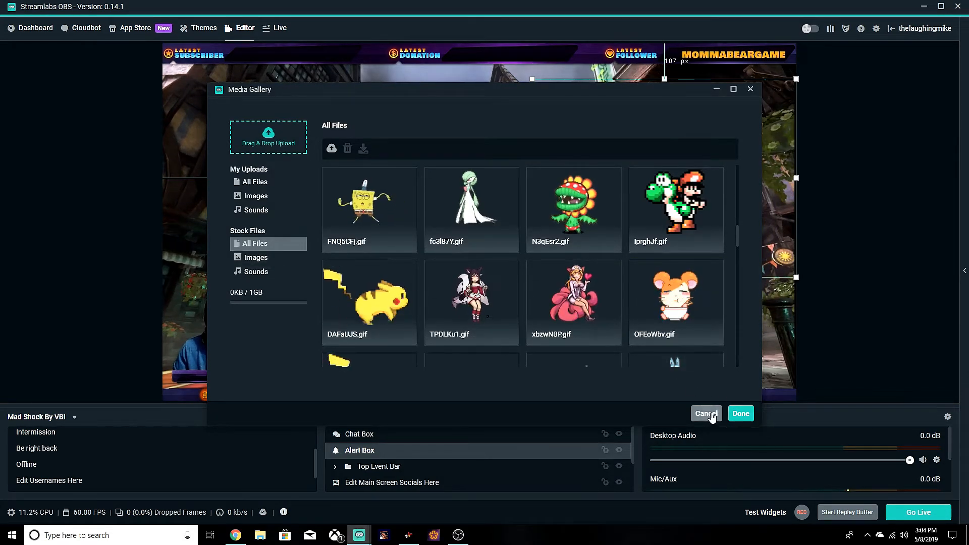
left_click(707, 413)
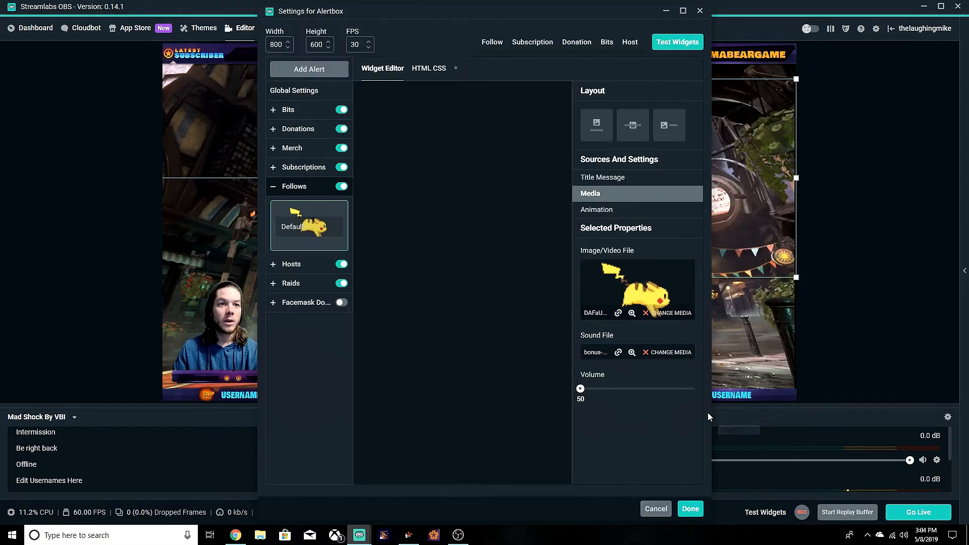
Browse the stock sounds available for the follow alert and leave the gallery without choosing one
left_click(671, 353)
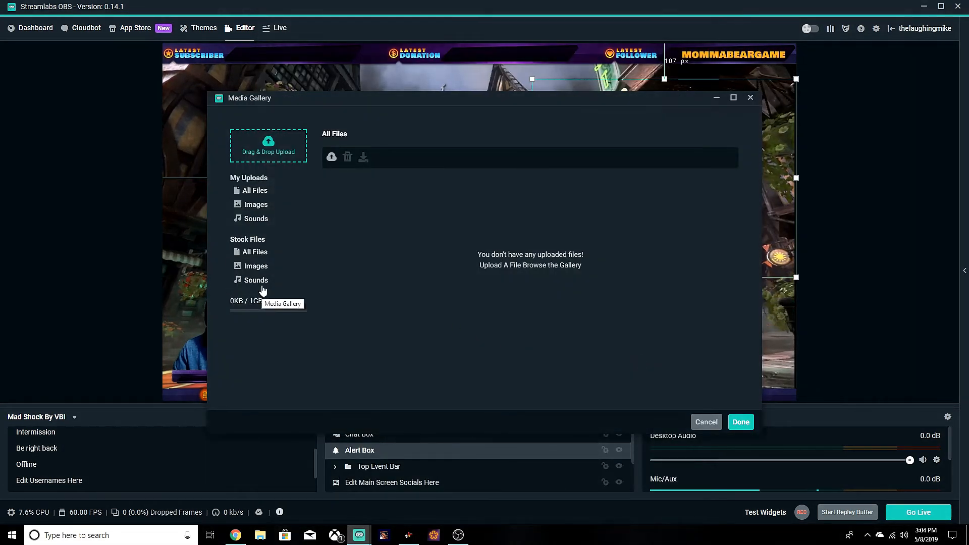
left_click(255, 281)
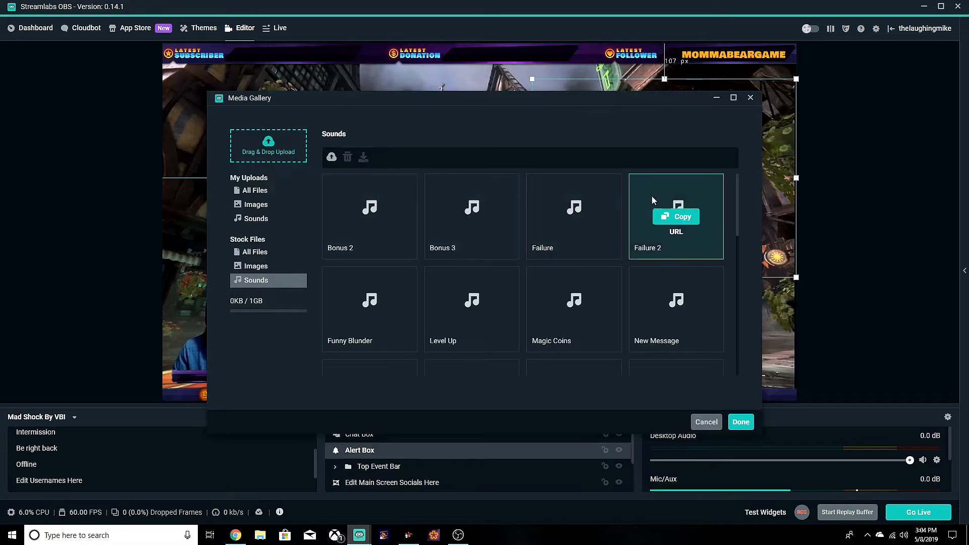
scroll(574, 283, "down", 10)
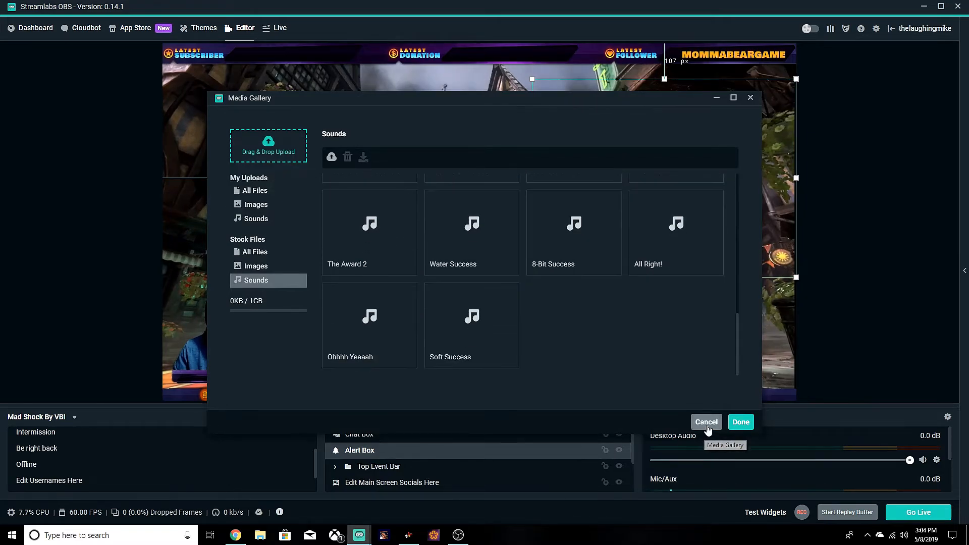
left_click(707, 424)
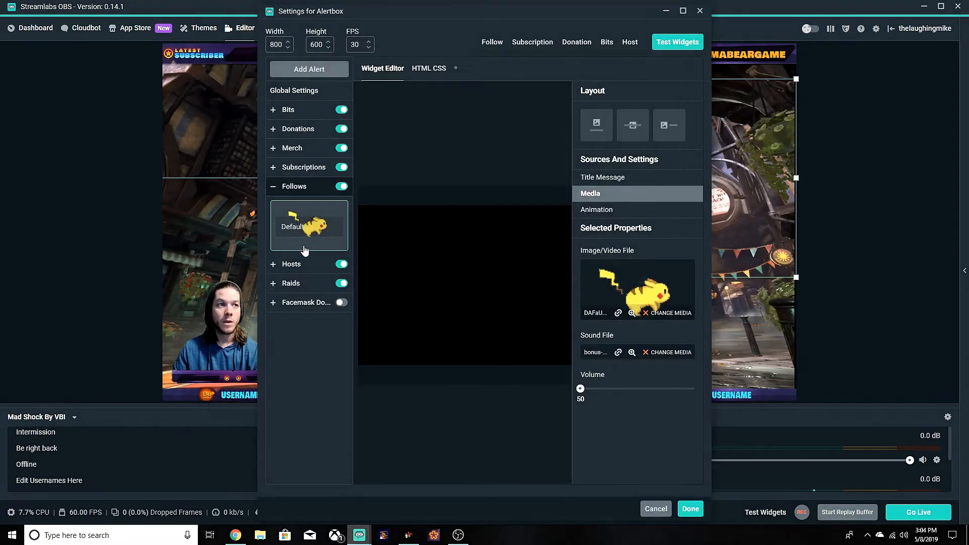
Show the default Subscriptions alert, test it, and move the settings window away from the alert area on the canvas
left_click(283, 169)
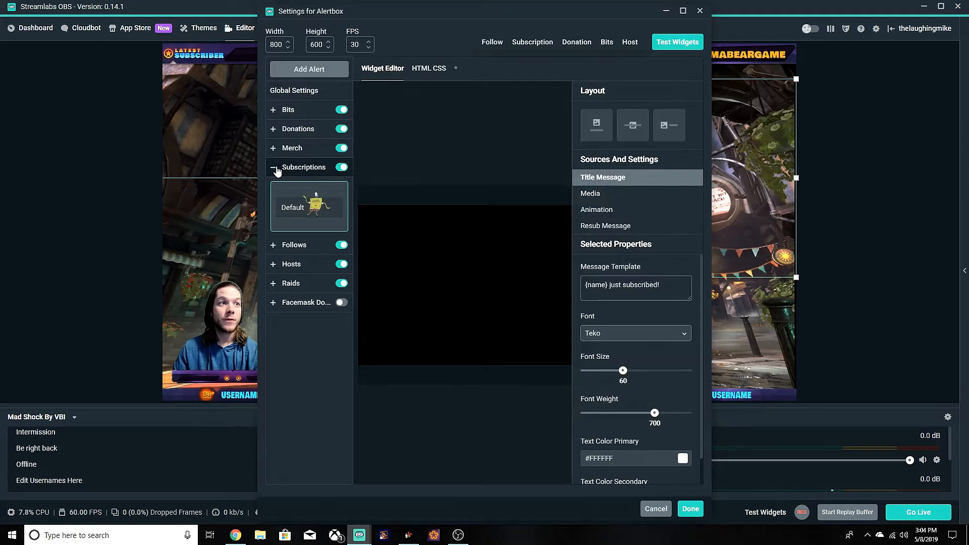
left_click(532, 43)
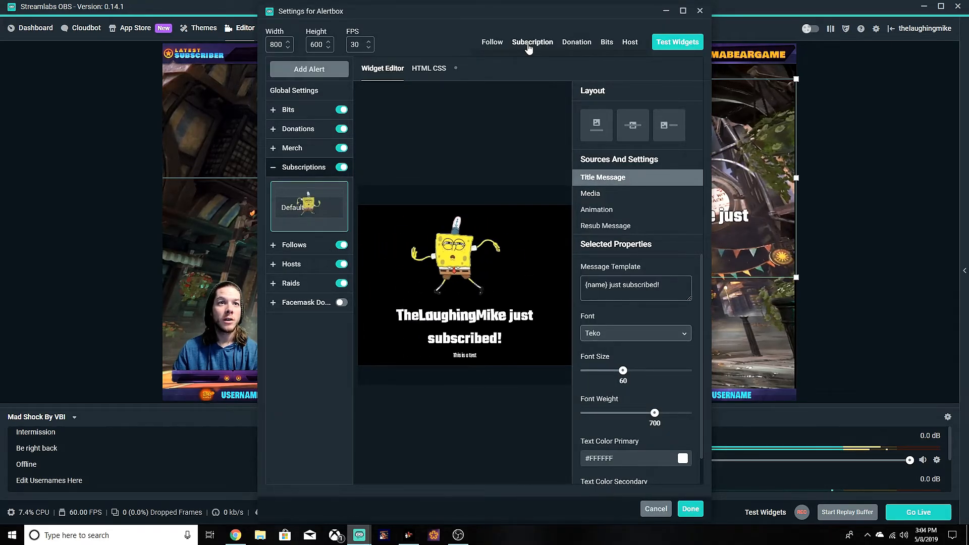
left_click_drag(547, 13, 353, 9)
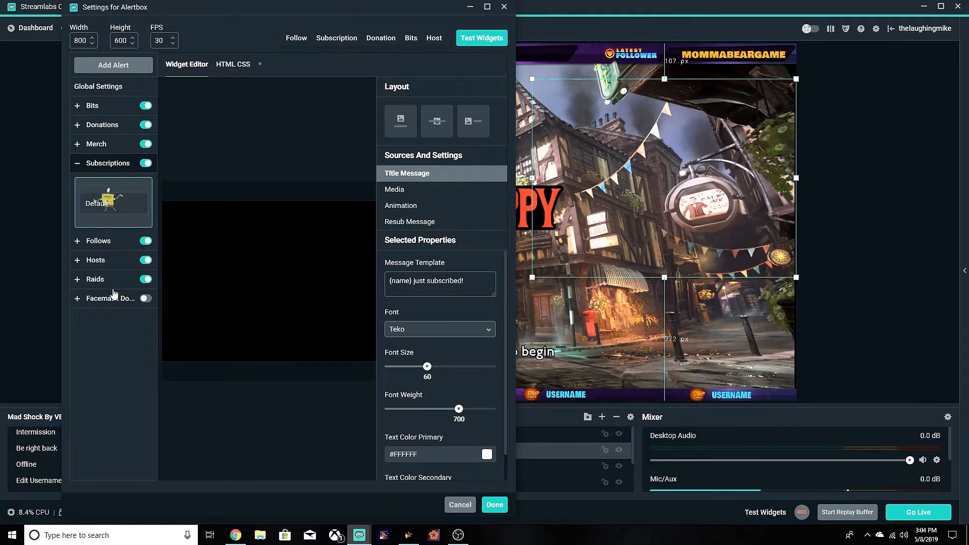
Show the default Hosts alert, test the host, donation and bits alerts, and close the alert box settings
left_click(96, 261)
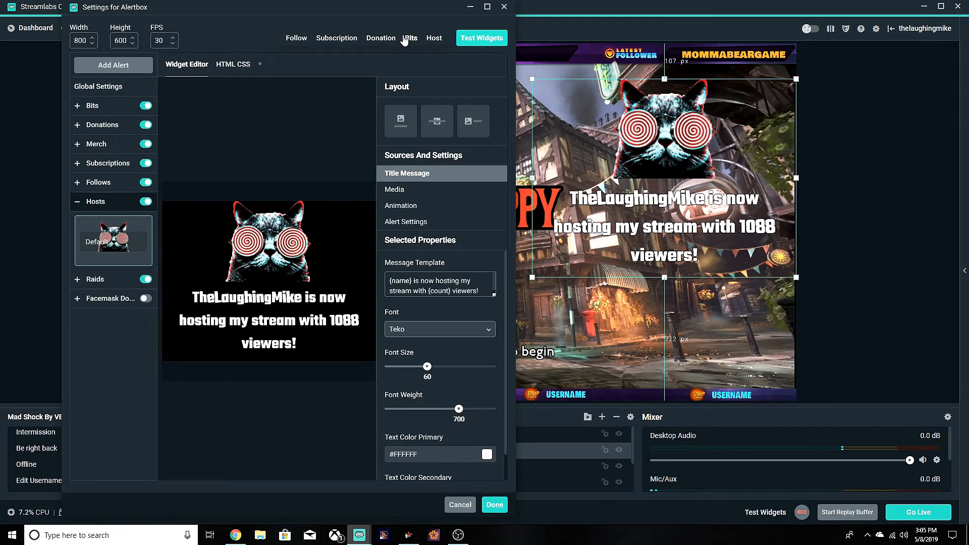
left_click(384, 39)
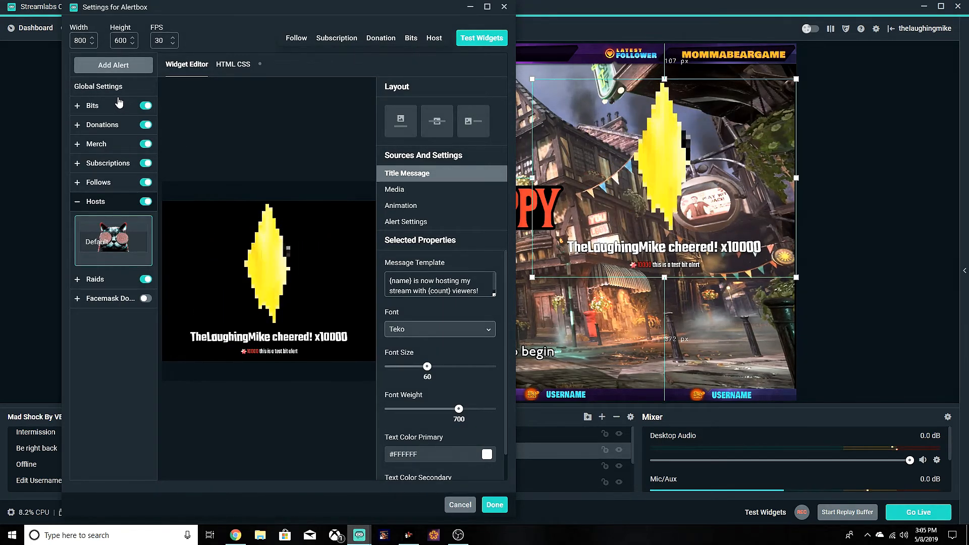
left_click(494, 504)
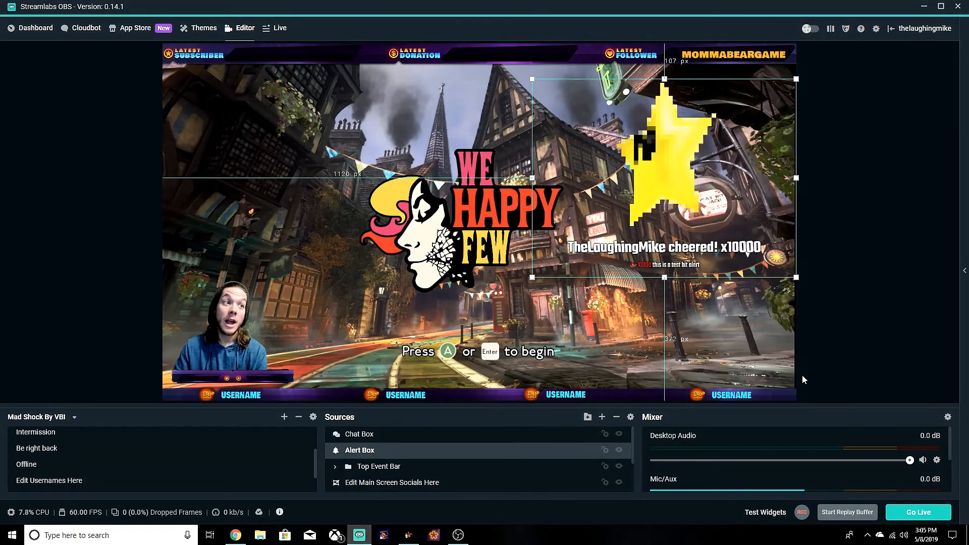